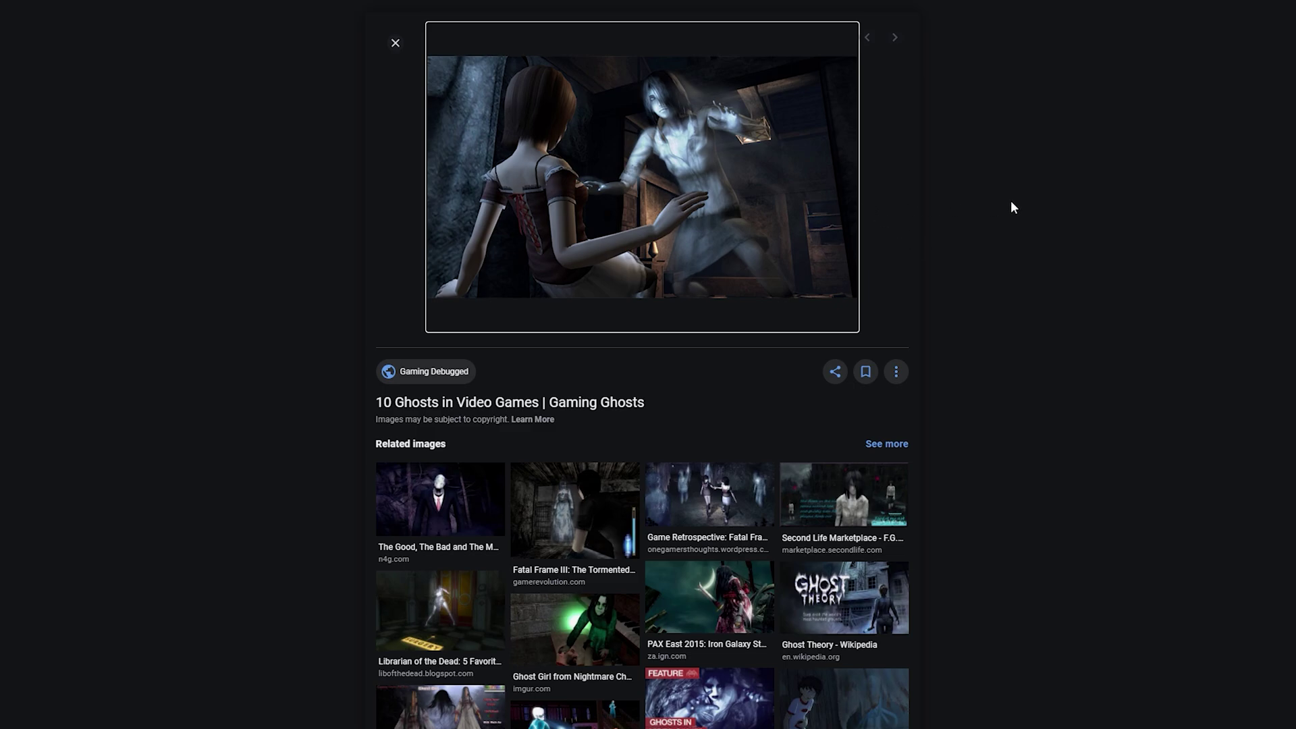
# Step: Step through successive ghost reference images in the Google Images viewer
pyautogui.press('Right')
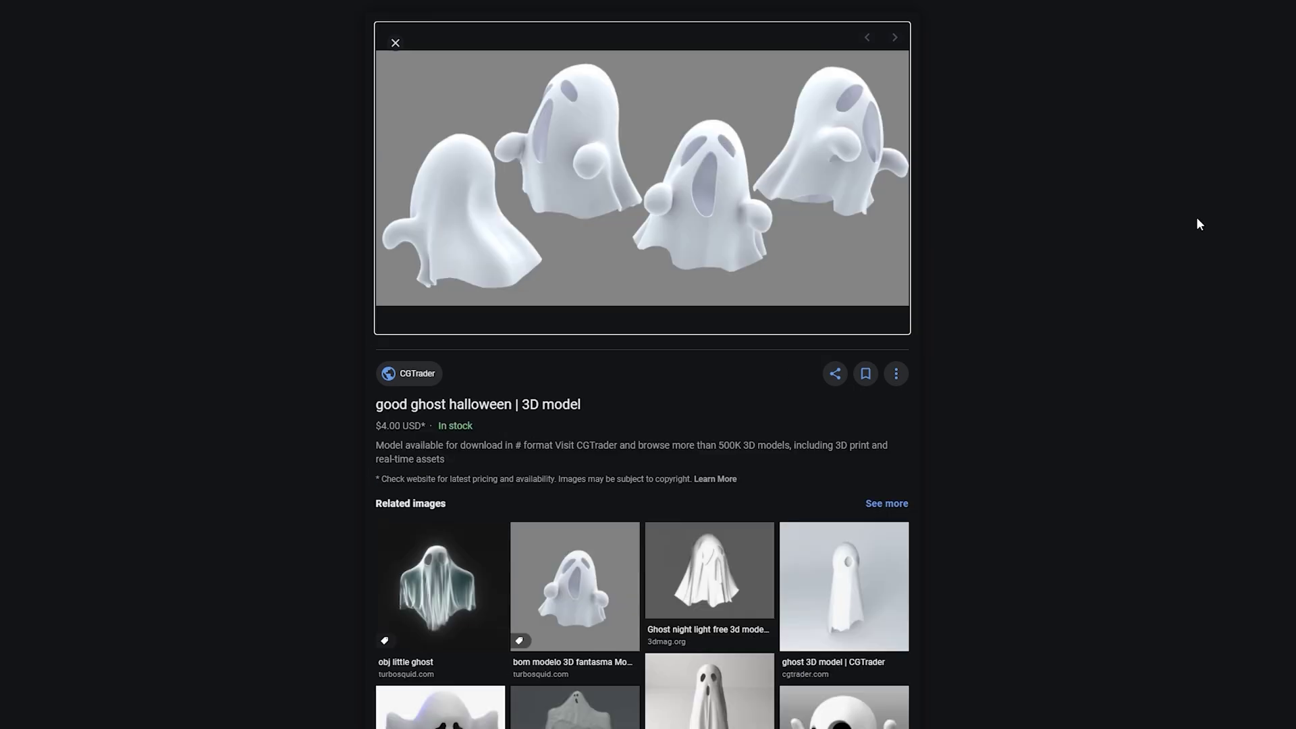
pyautogui.press('Right')
pyautogui.press('Right')
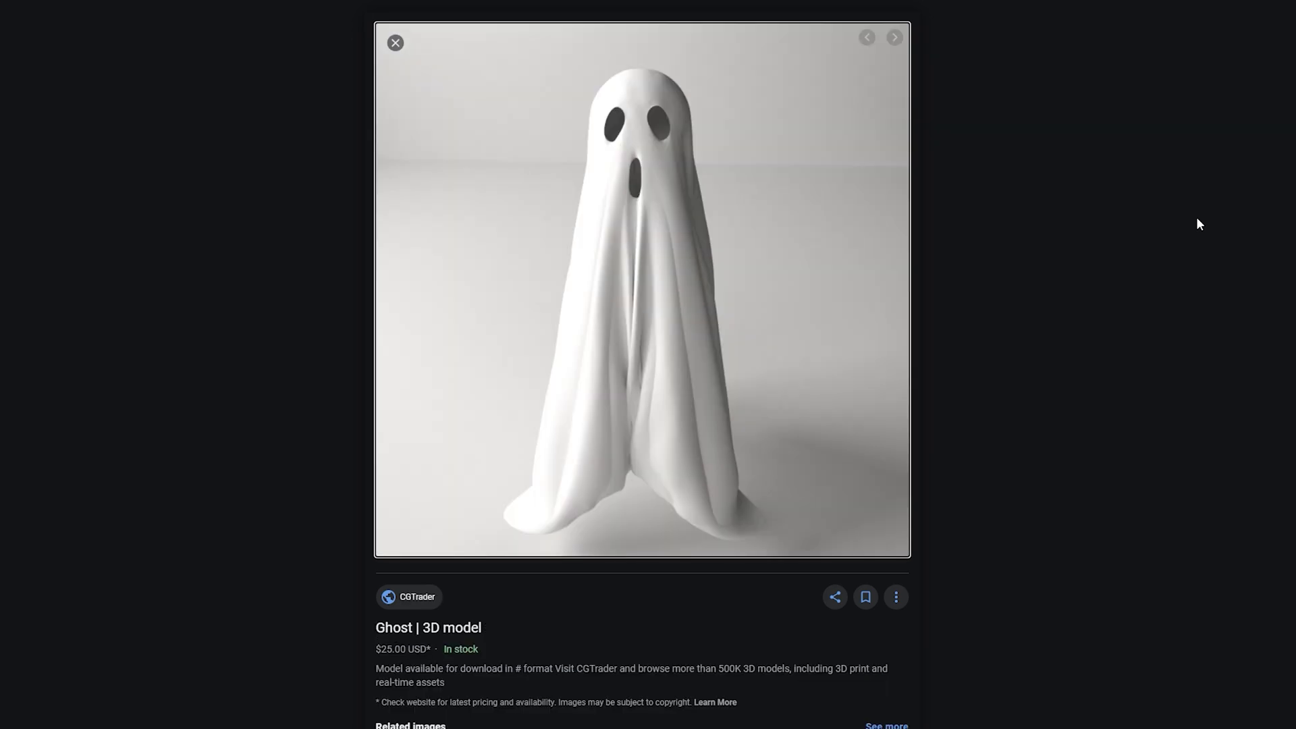
pyautogui.press('Right')
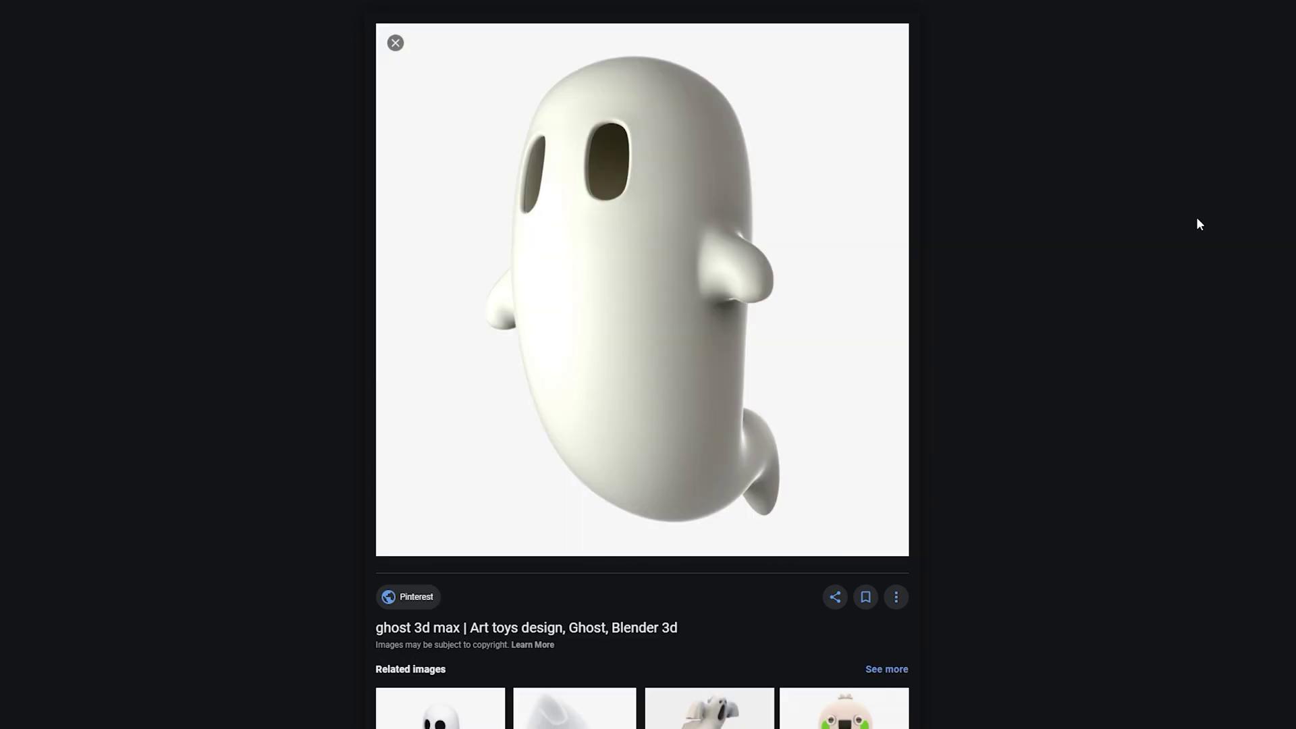
pyautogui.press('Right')
pyautogui.press('Right')
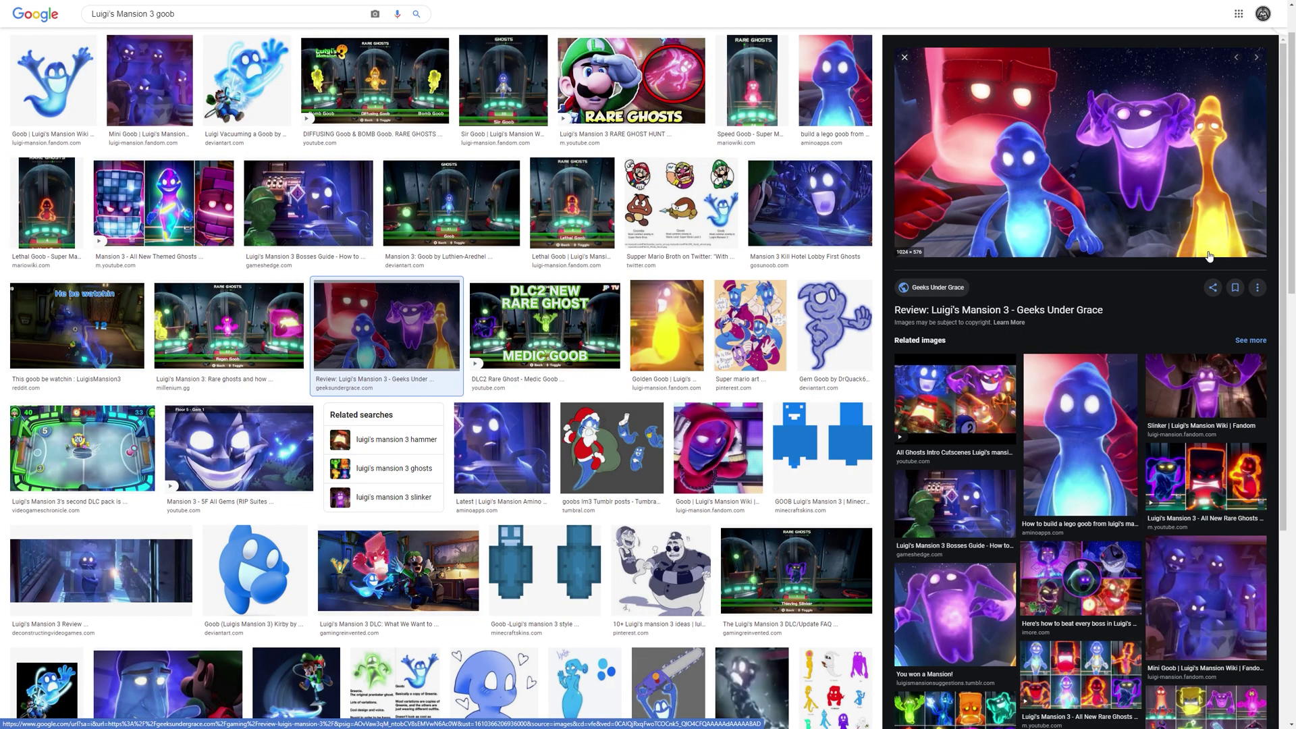
# Step: Advance to the Luigi's Mansion 3 All Ghosts collage as the target look reference
pyautogui.press('Right')
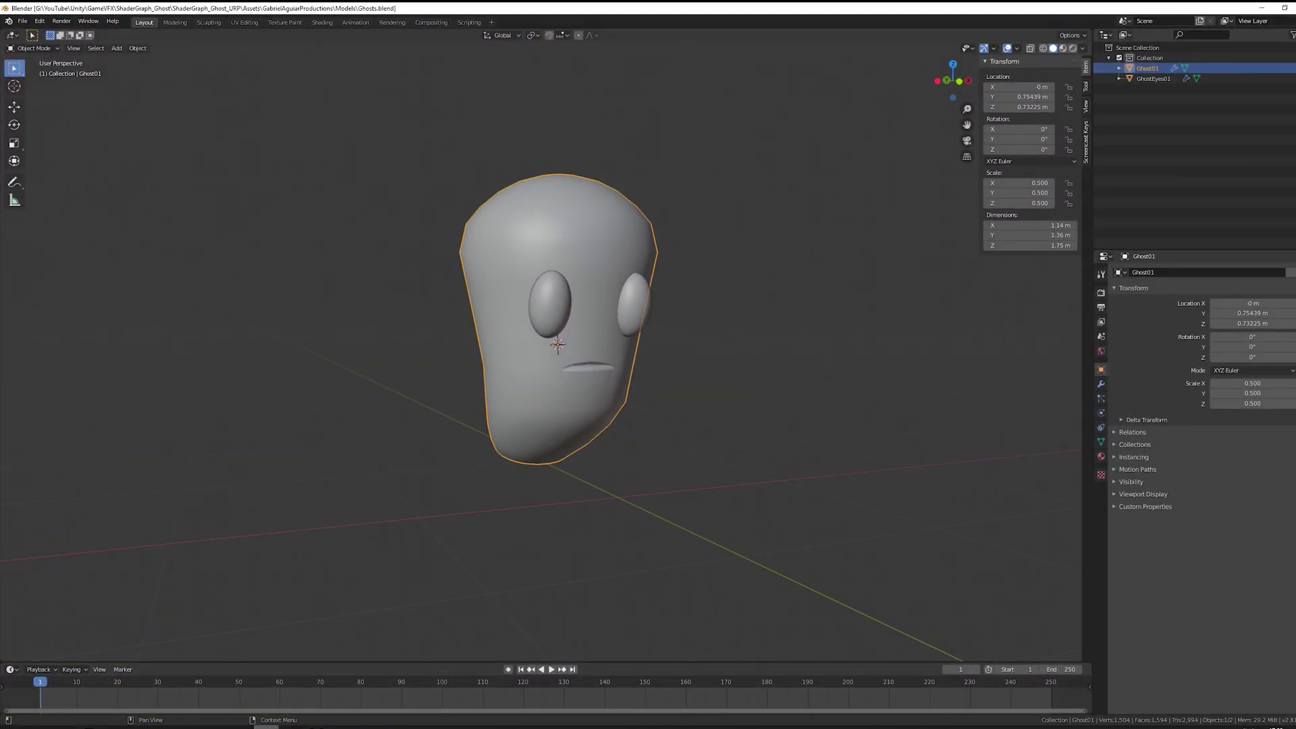
# Step: Inspect the ghost head mesh in Blender, then set the material's InteriorPos Y to 0 in the Inspector
pyautogui.moveTo(815, 328)
pyautogui.mouseDown(button='middle')
pyautogui.moveTo(760, 390)
pyautogui.moveTo(686, 382)
pyautogui.moveTo(702, 365)
pyautogui.moveTo(778, 402)
pyautogui.moveTo(843, 345)
pyautogui.moveTo(853, 374)
pyautogui.moveTo(759, 368)
pyautogui.moveTo(760, 347)
pyautogui.moveTo(766, 399)
pyautogui.moveTo(804, 399)
pyautogui.moveTo(668, 382)
pyautogui.mouseUp(button='middle')
pyautogui.press('Tab')
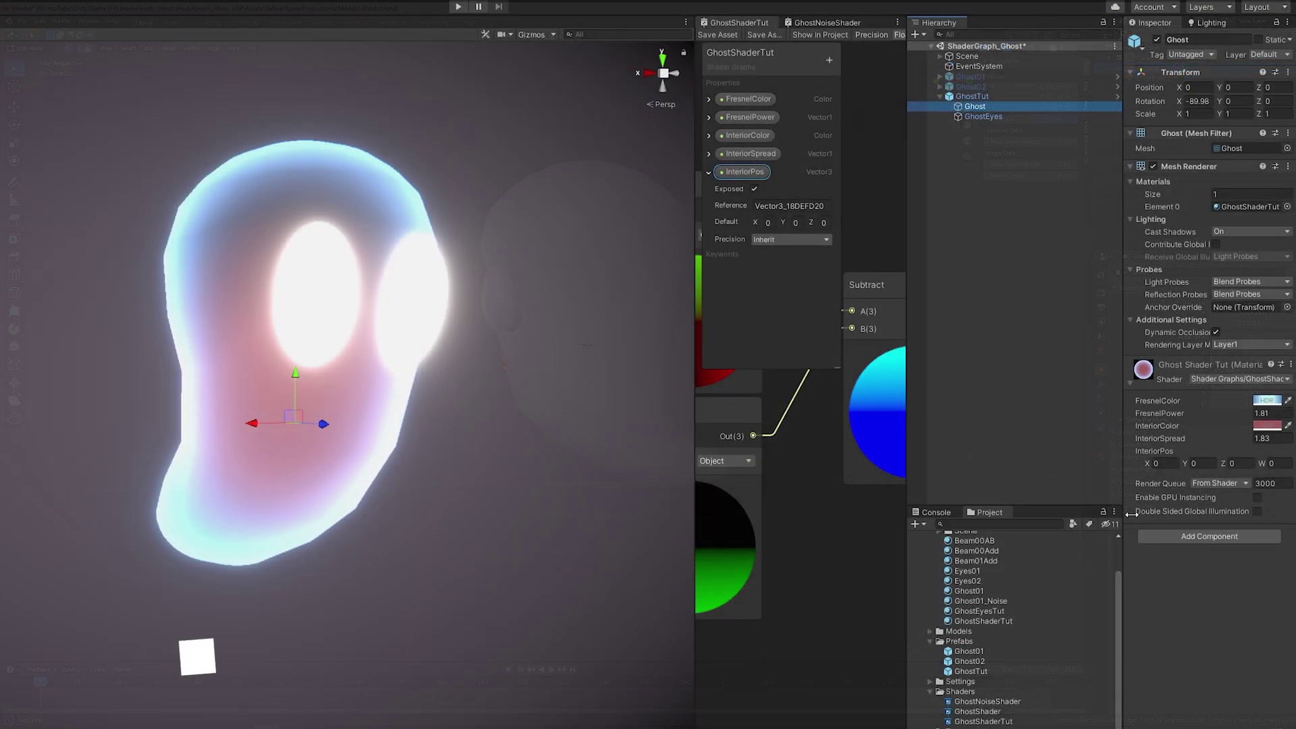
pyautogui.moveTo(1132, 494); pyautogui.dragTo(1075, 494)
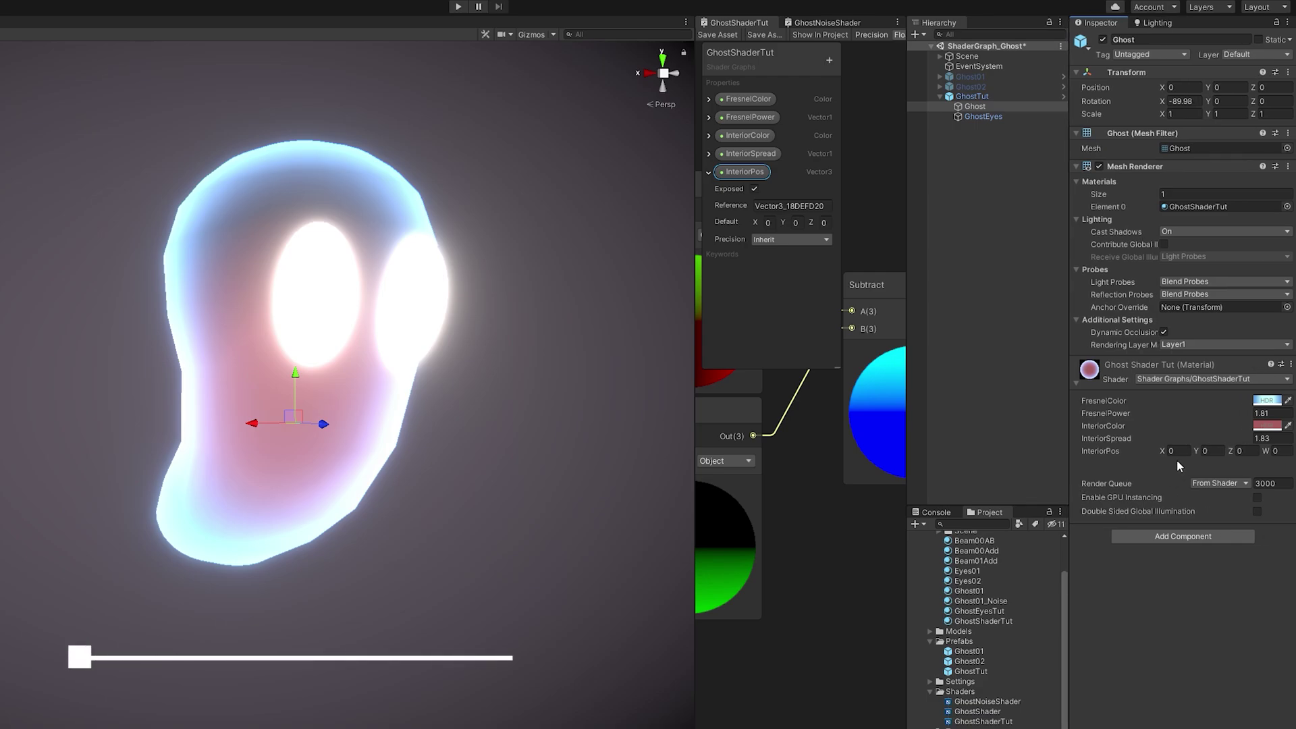
pyautogui.moveTo(1197, 450)
pyautogui.mouseDown()
pyautogui.moveTo(1216, 450)
pyautogui.moveTo(1178, 449)
pyautogui.moveTo(1203, 459)
pyautogui.mouseUp()
pyautogui.click(1209, 451)
pyautogui.write('0')
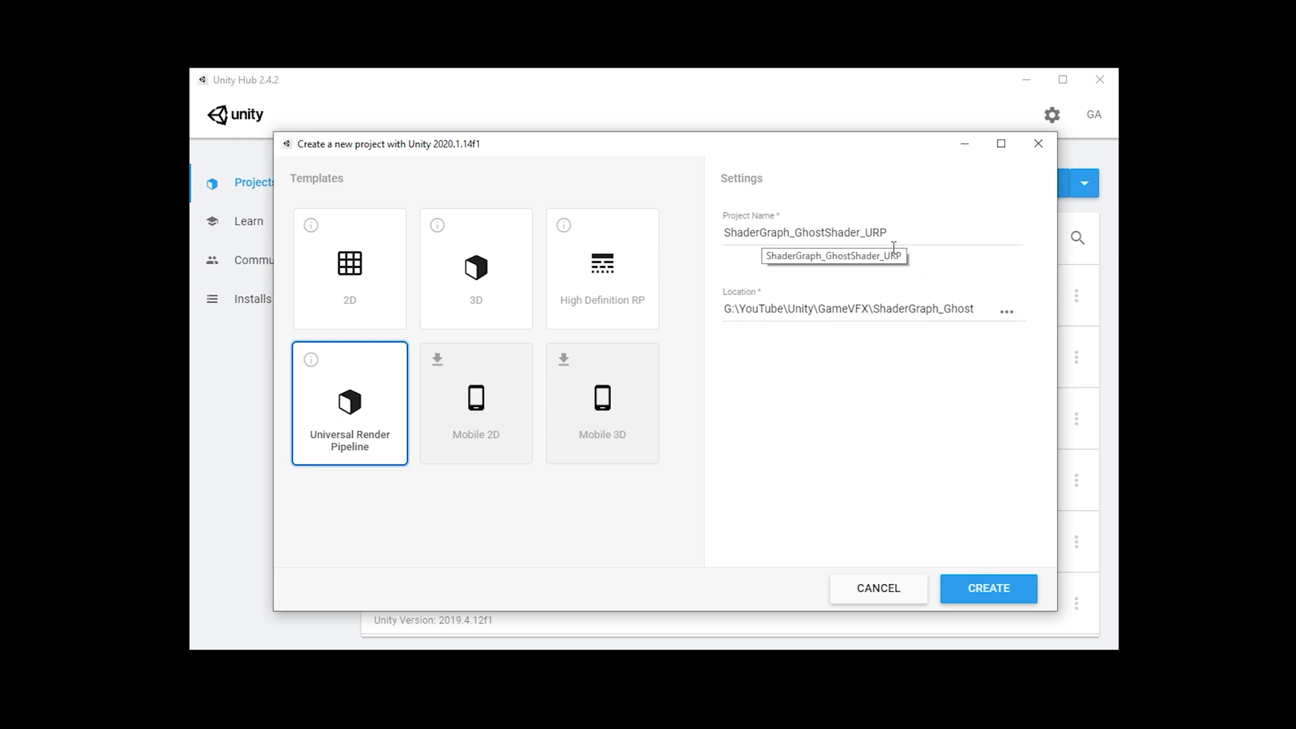
# Step: Create the URP project, verify Shader Graph 8.2.0 is installed in Package Manager, and return to the ghost mesh in Blender
pyautogui.click(893, 585)
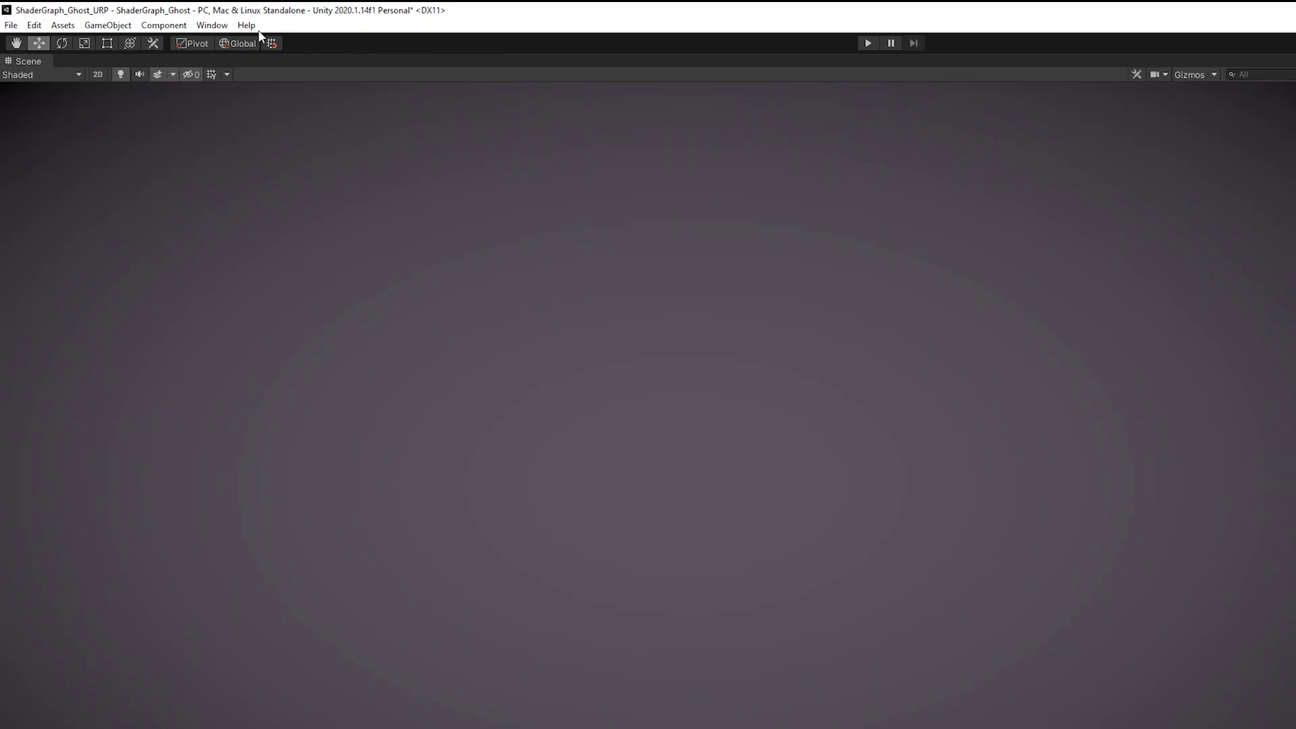
pyautogui.click(212, 24)
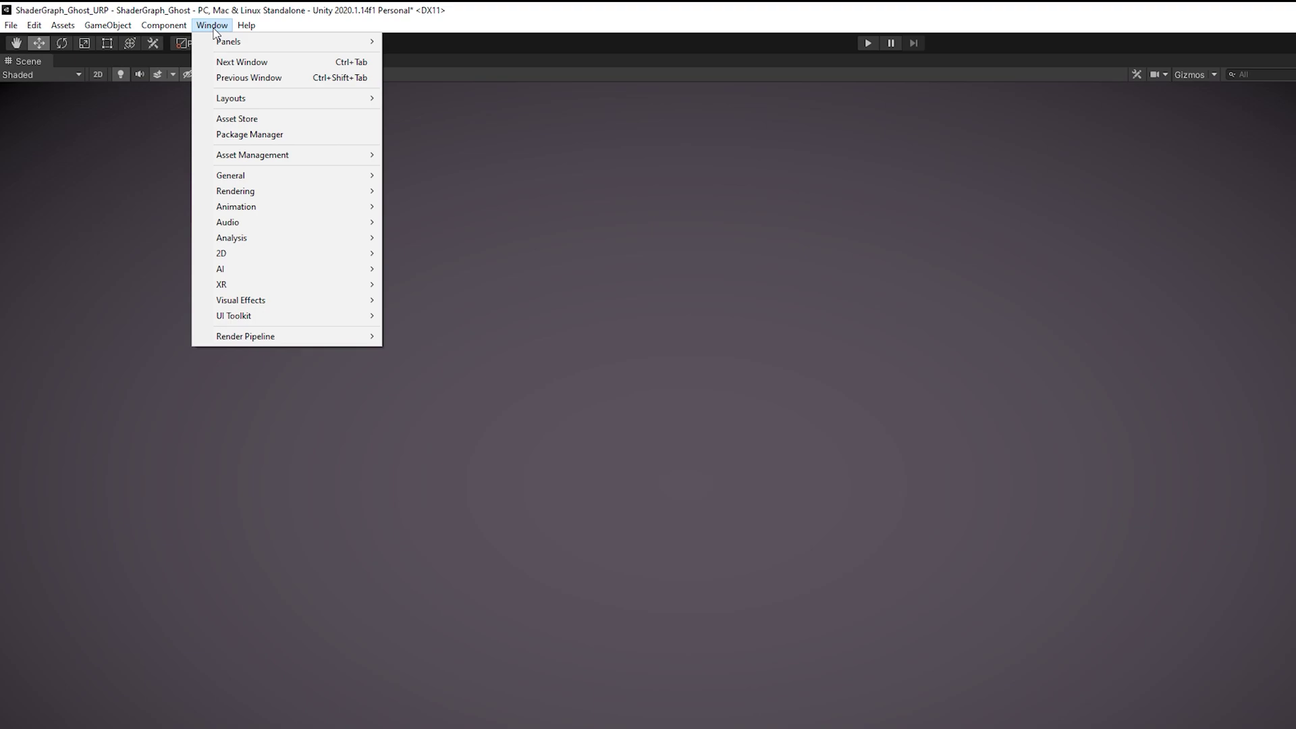
pyautogui.click(250, 135)
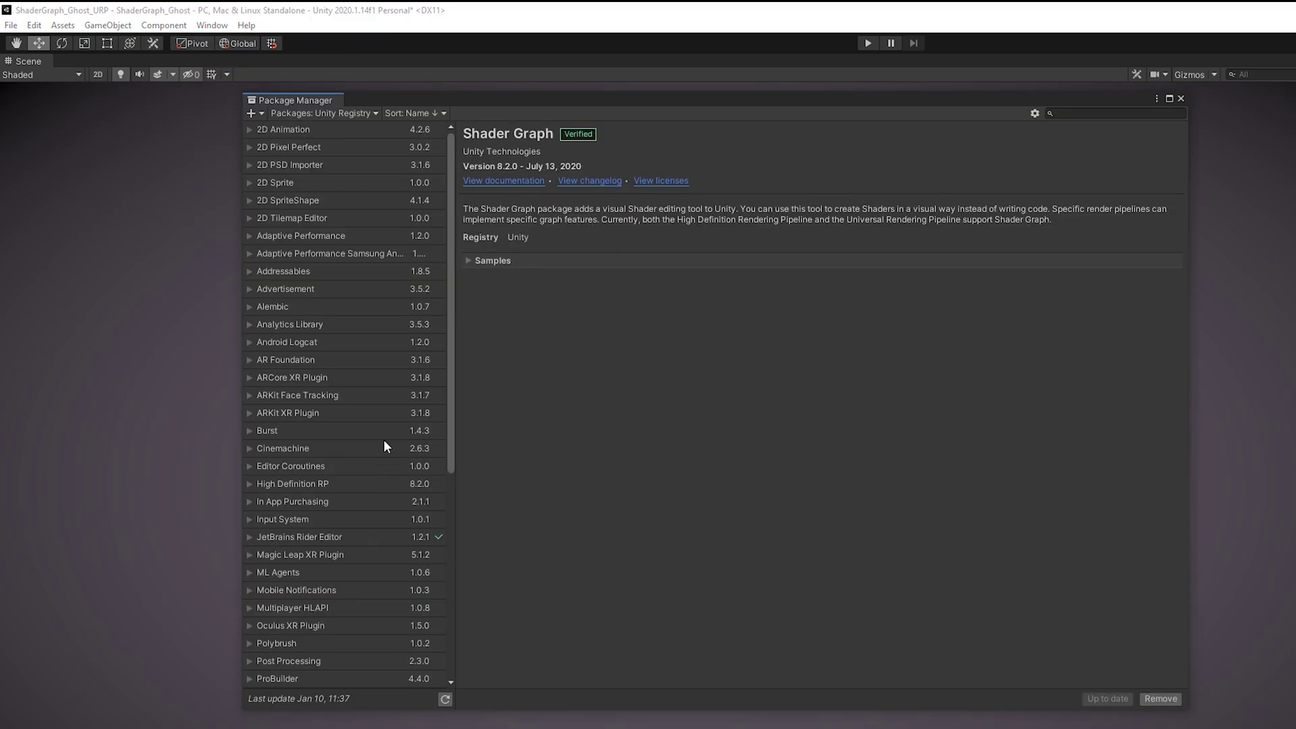
pyautogui.scroll(-3, 384, 439)
pyautogui.scroll(-3, 384, 351)
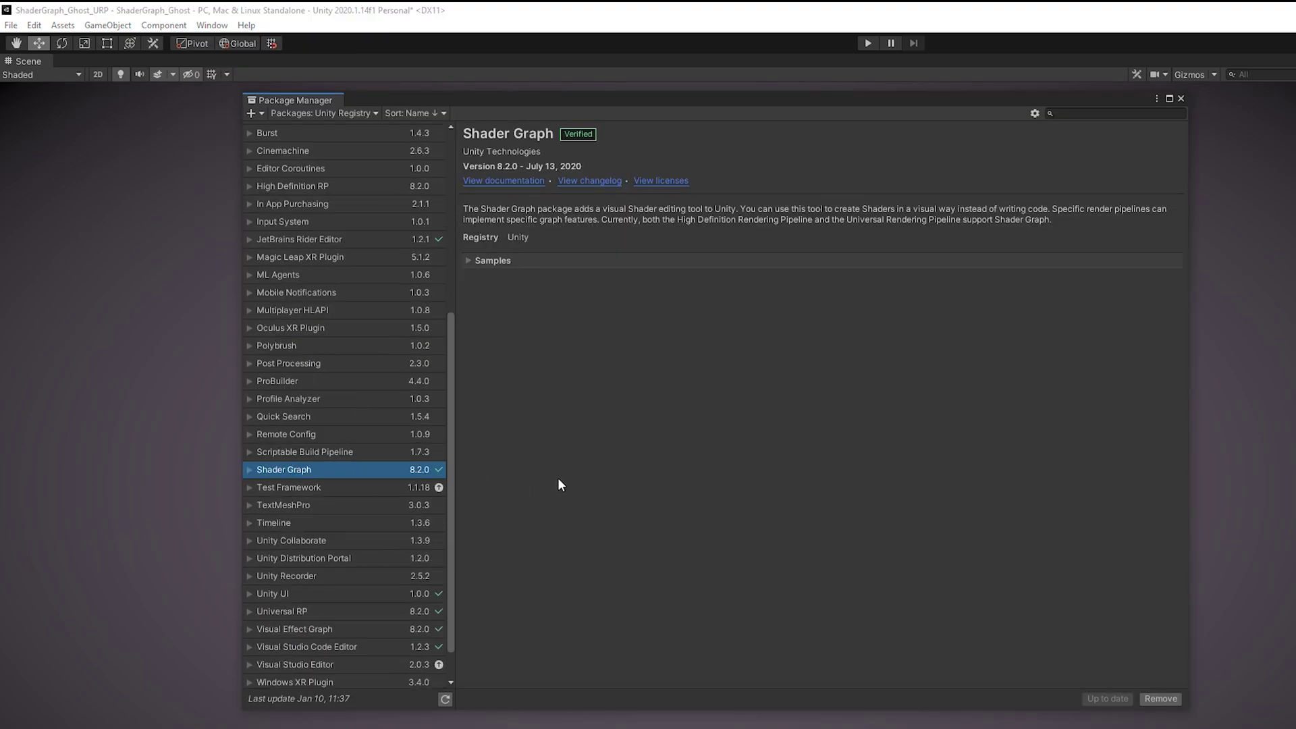
pyautogui.click(1180, 99)
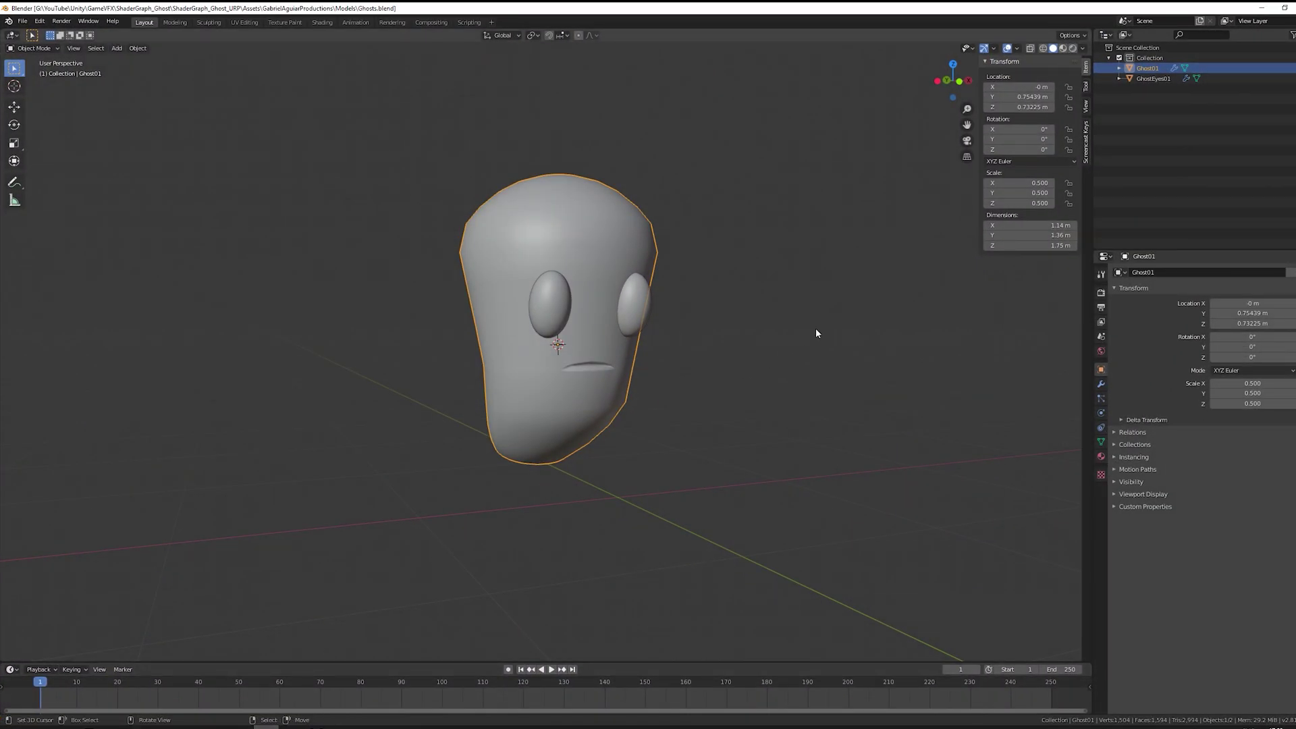
pyautogui.moveTo(815, 328)
pyautogui.mouseDown(button='middle')
pyautogui.moveTo(770, 387)
pyautogui.moveTo(690, 381)
pyautogui.moveTo(689, 362)
pyautogui.moveTo(778, 402)
pyautogui.moveTo(839, 342)
pyautogui.moveTo(859, 371)
pyautogui.mouseUp(button='middle')
pyautogui.press('Tab')
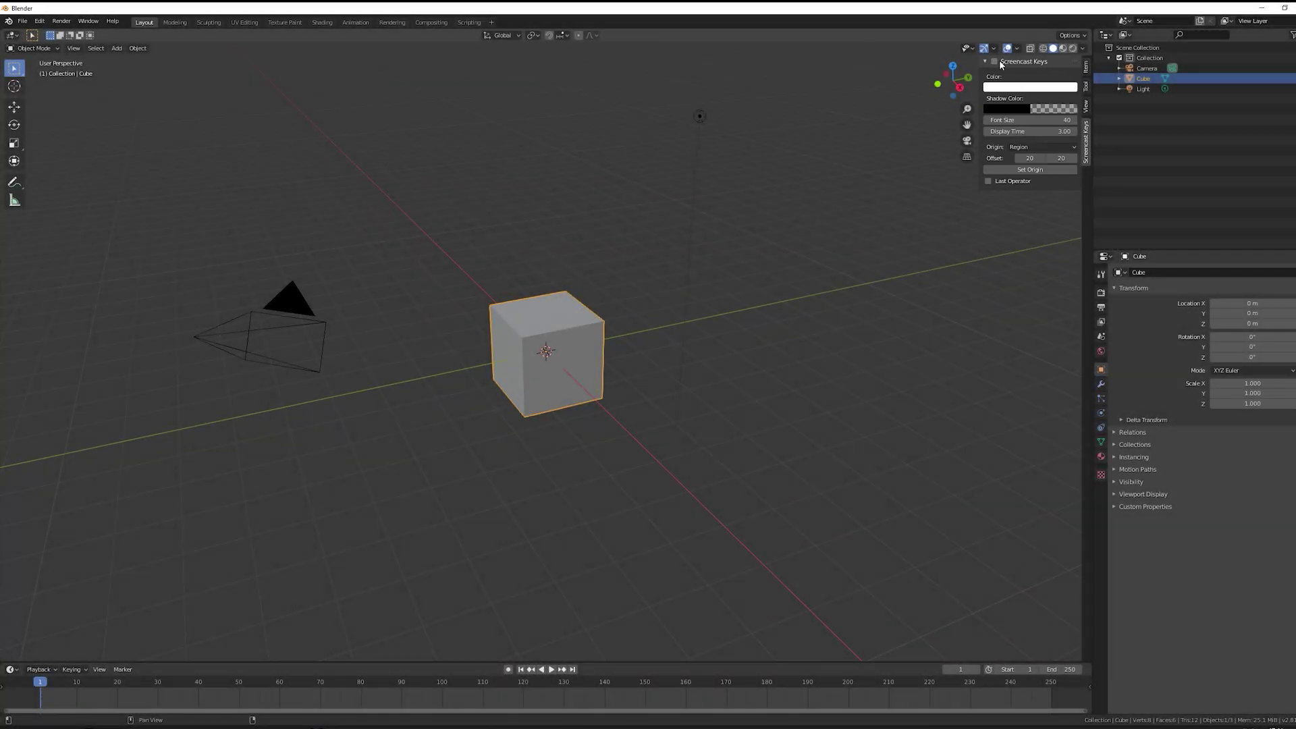
# Step: Delete the default cube, camera and light from the Blender scene
pyautogui.press('n')
pyautogui.press('a')
pyautogui.press('a')
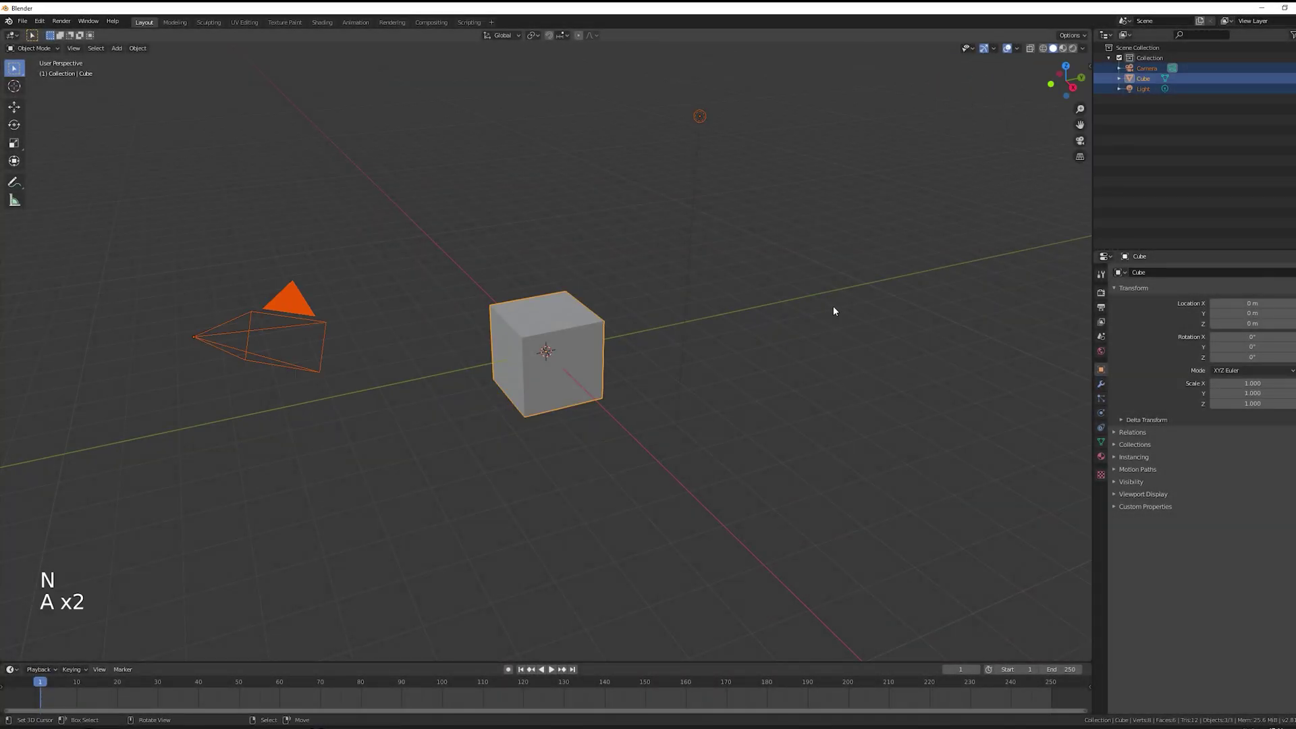
pyautogui.press('Delete')
# Step: Add a UV sphere with 32 segments and 16 rings and look up the Shade Smooth command
pyautogui.hotkey('shift', 'a')
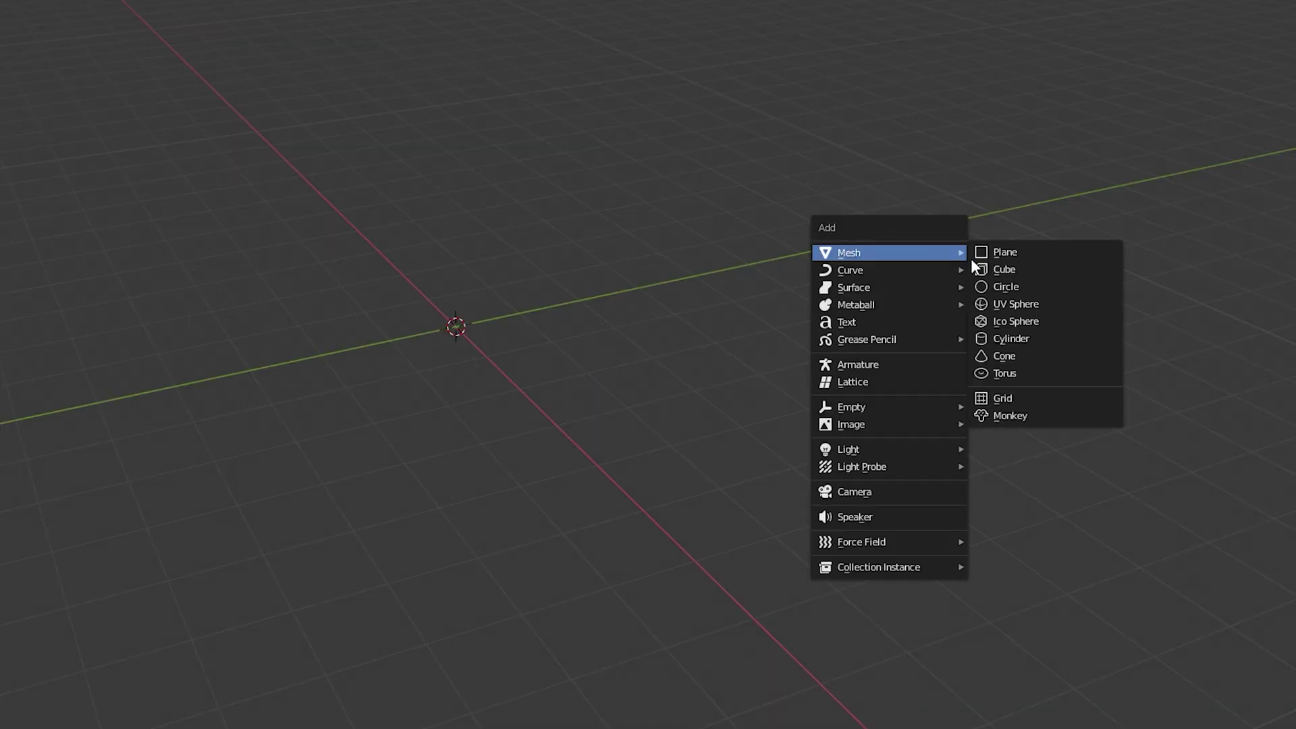
pyautogui.click(1017, 307)
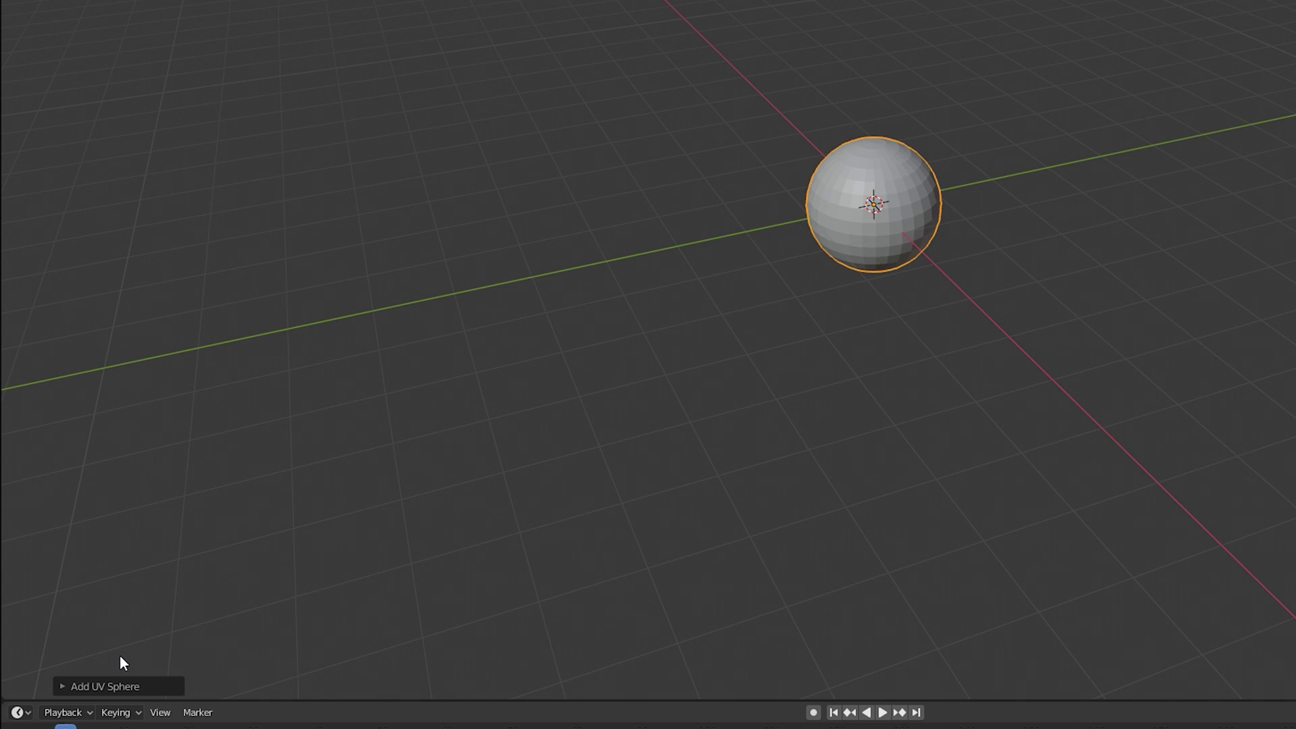
pyautogui.click(43, 652)
pyautogui.doubleClick(148, 553)
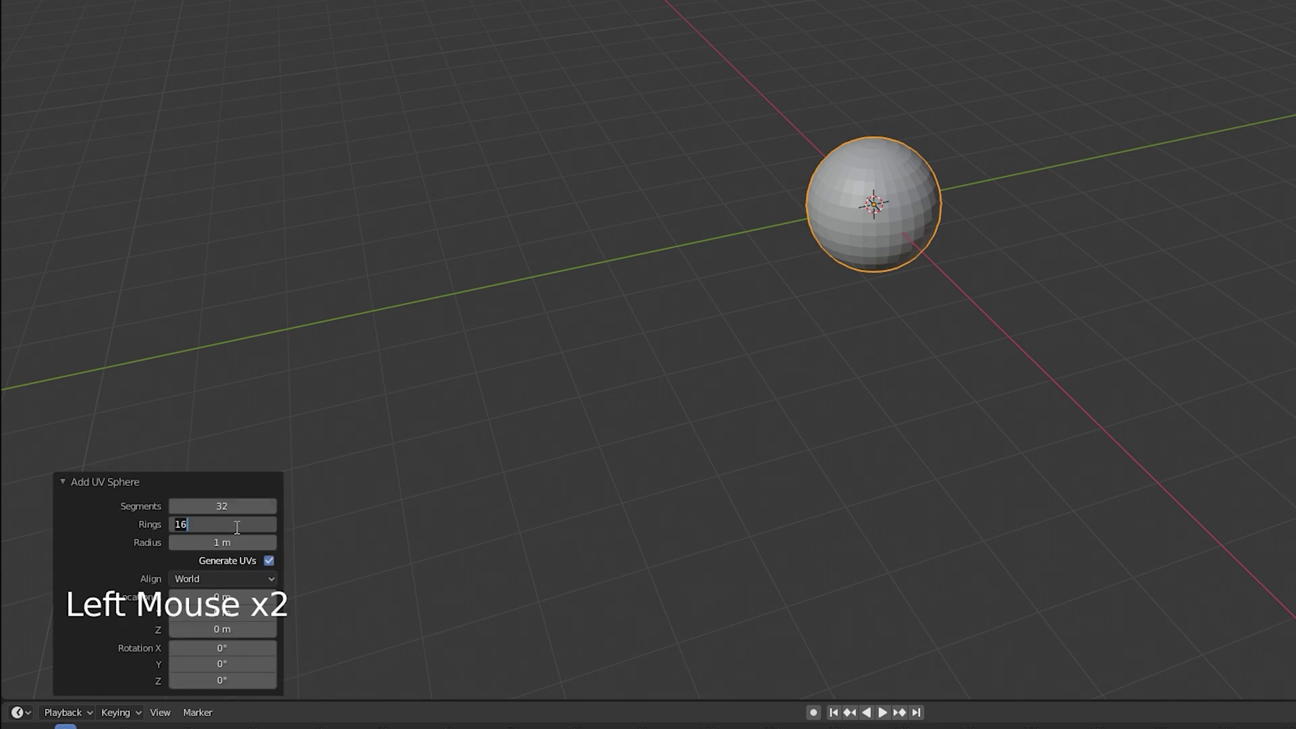
pyautogui.click(233, 525)
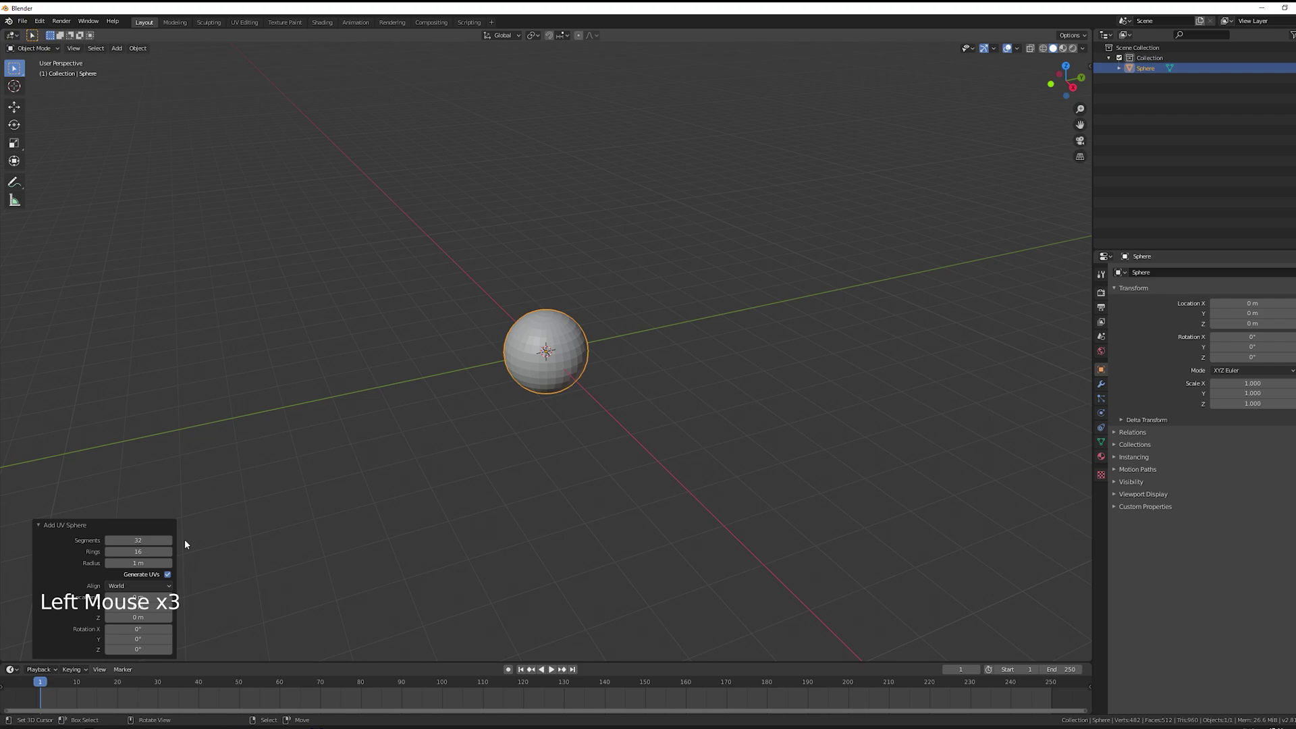
pyautogui.scroll(3, 332, 447)
pyautogui.scroll(1, 311, 484)
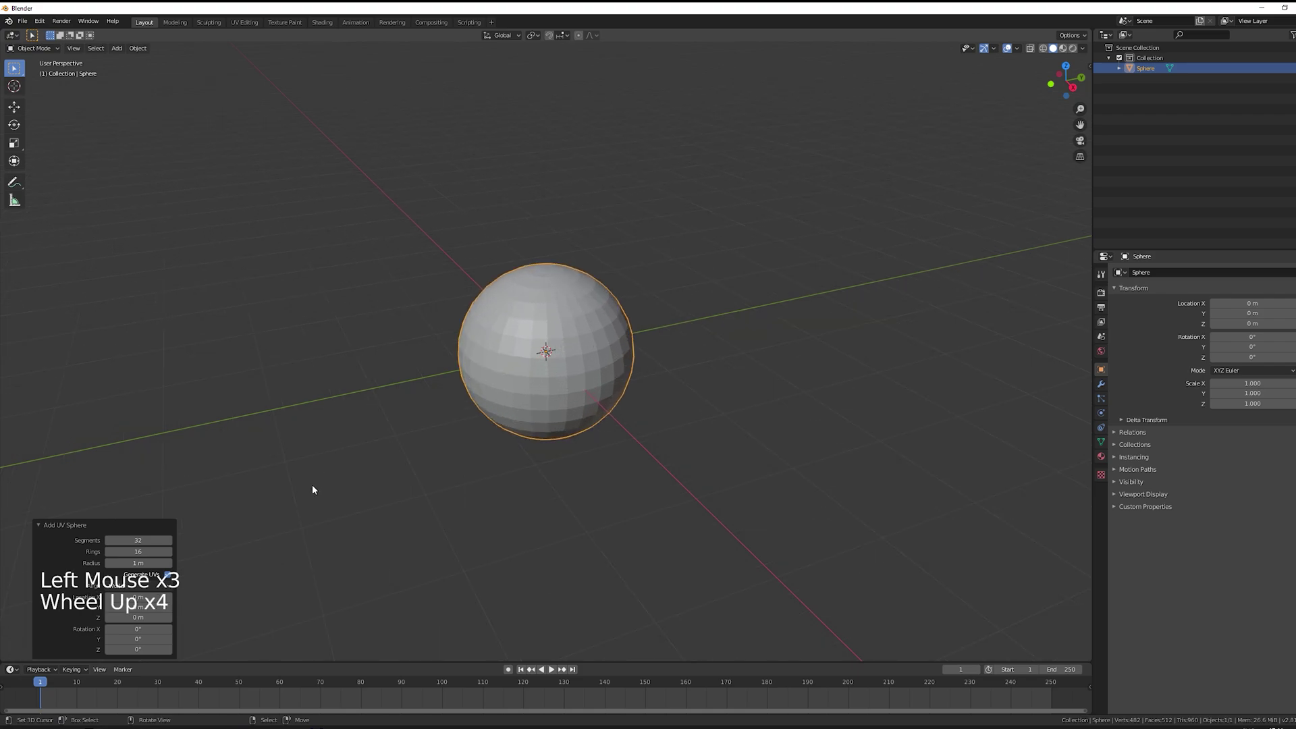
pyautogui.press('F3')
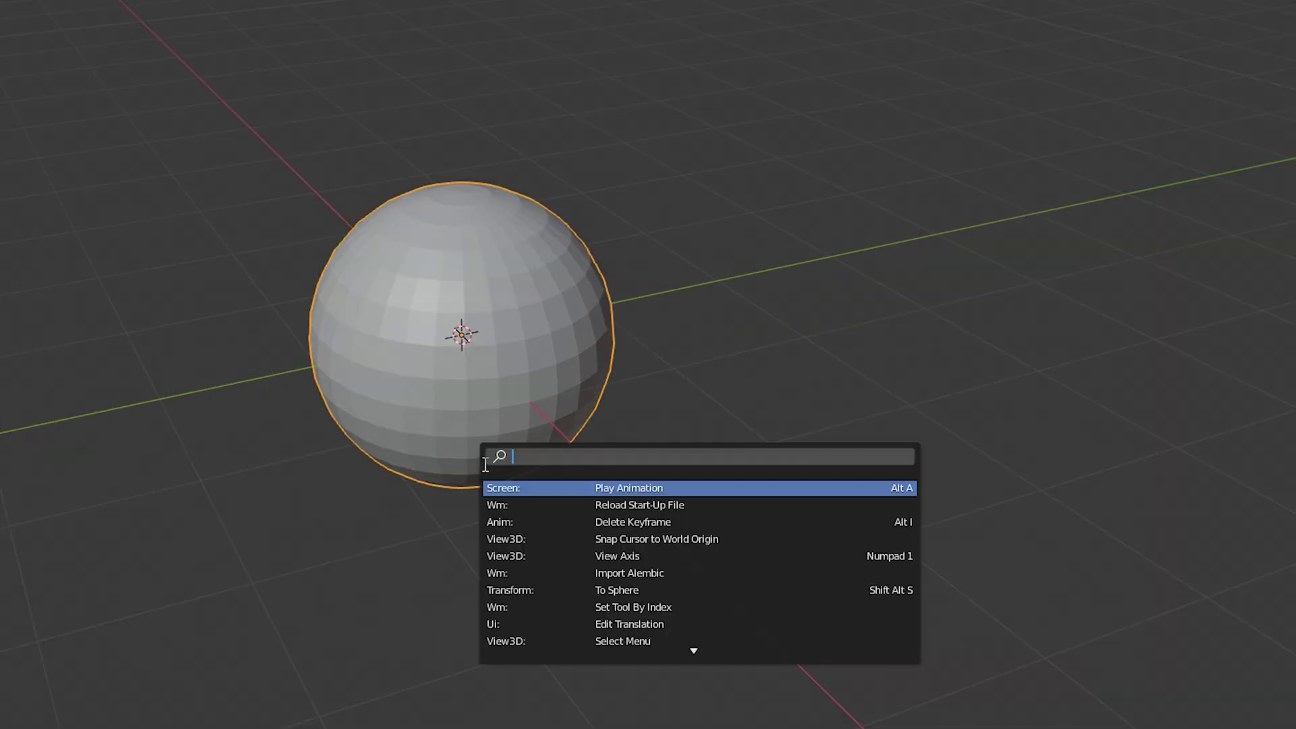
pyautogui.write('smoo')
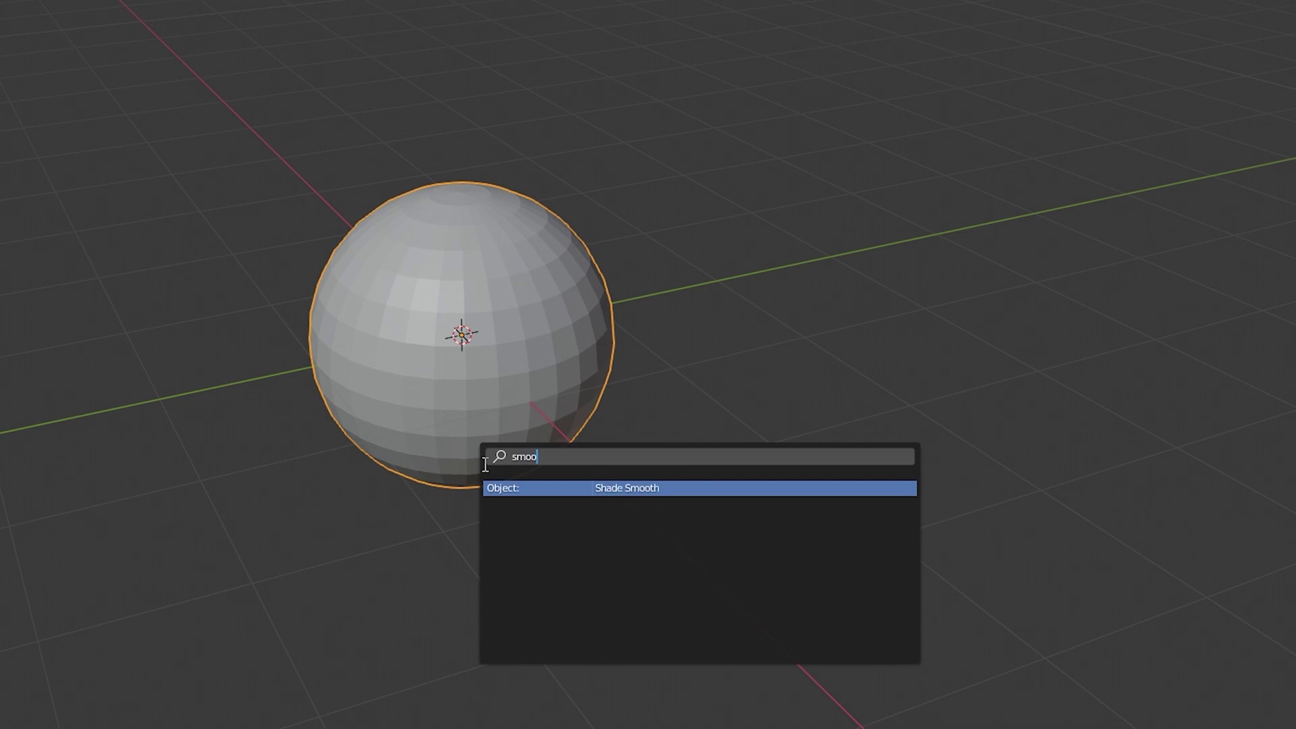
# Step: Apply smooth shading, then edit the sphere in front wireframe view with nothing selected
pyautogui.press('Return')
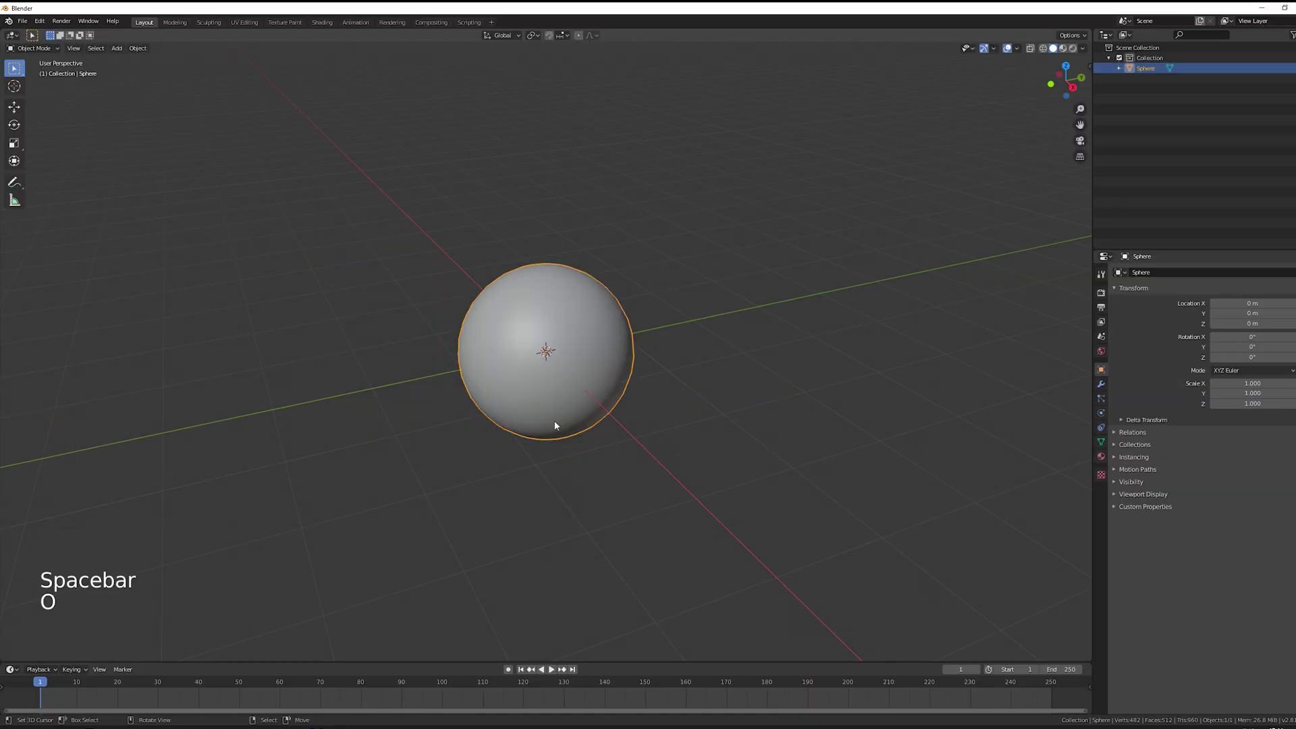
pyautogui.press('Tab')
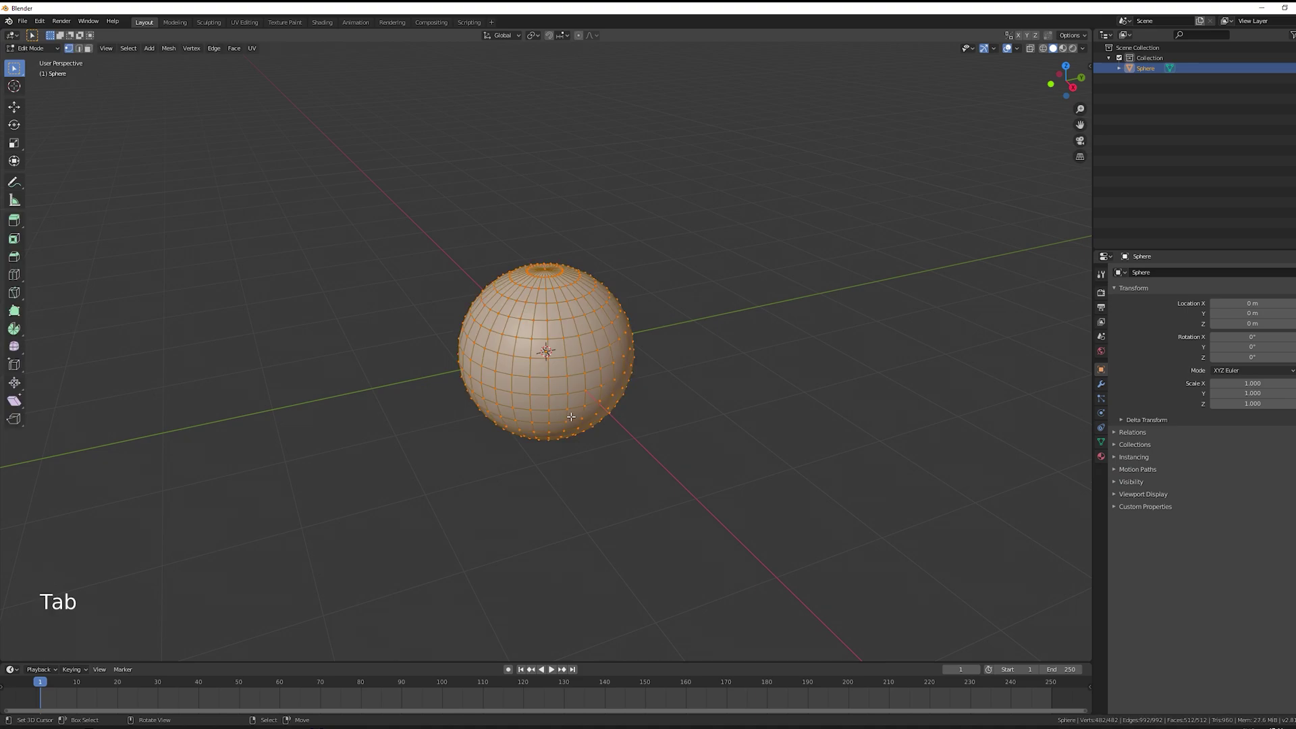
pyautogui.press('a')
pyautogui.press('KP_1')
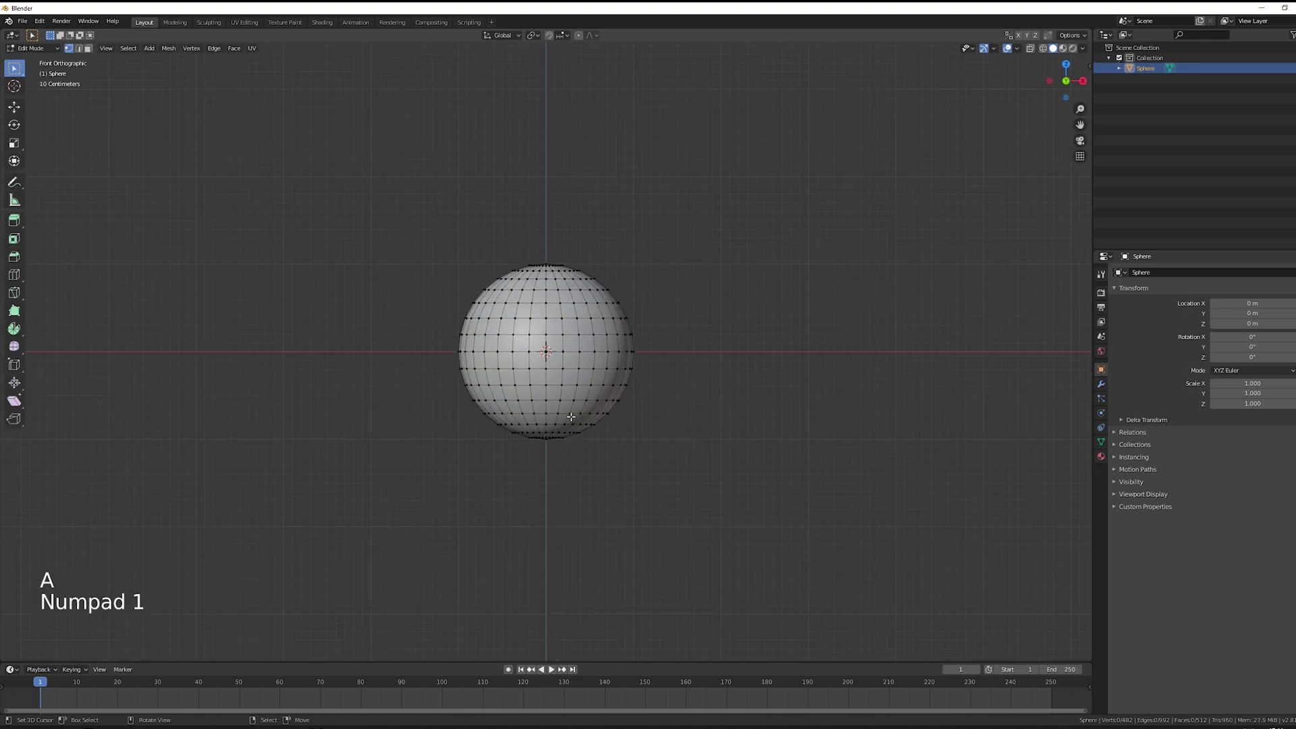
pyautogui.press('z')
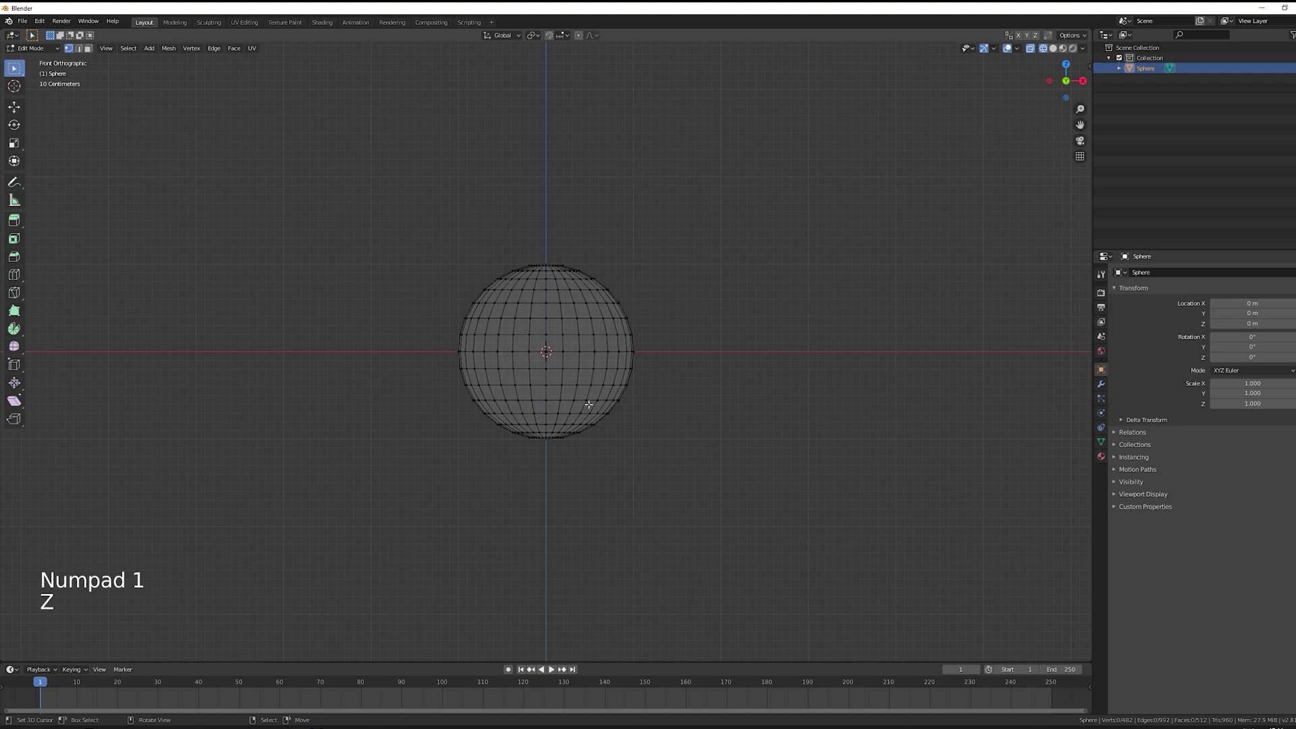
# Step: Box-select the top vertex rows and pull them up along Z with proportional falloff into an egg shape
pyautogui.press('b')
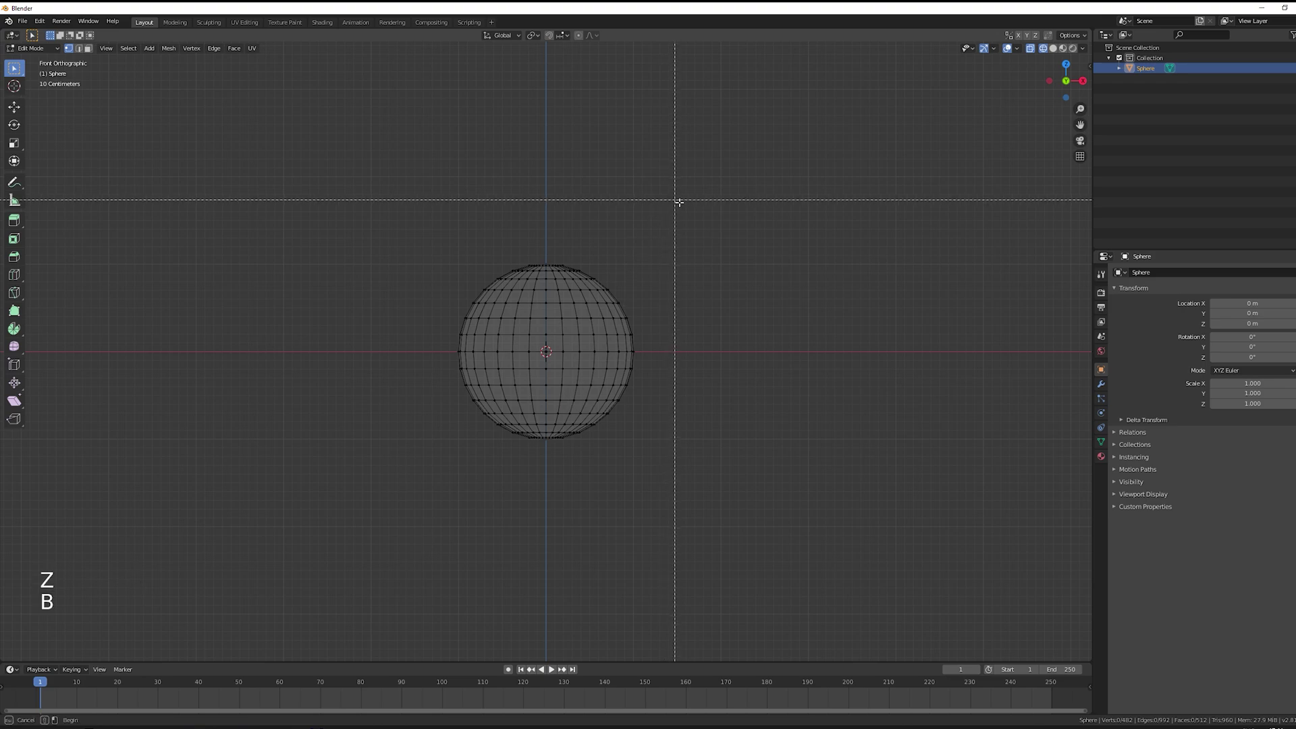
pyautogui.moveTo(679, 195)
pyautogui.mouseDown()
pyautogui.moveTo(461, 272)
pyautogui.moveTo(425, 312)
pyautogui.mouseUp()
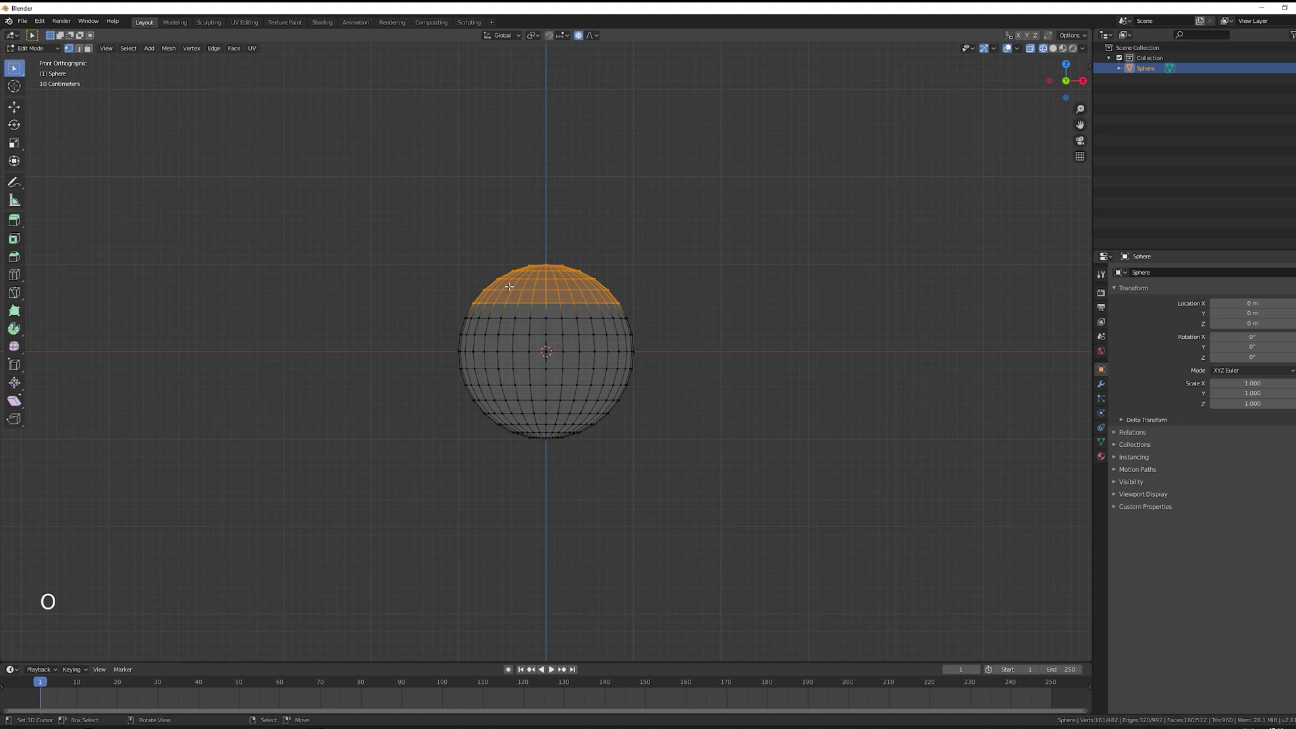
pyautogui.press('g')
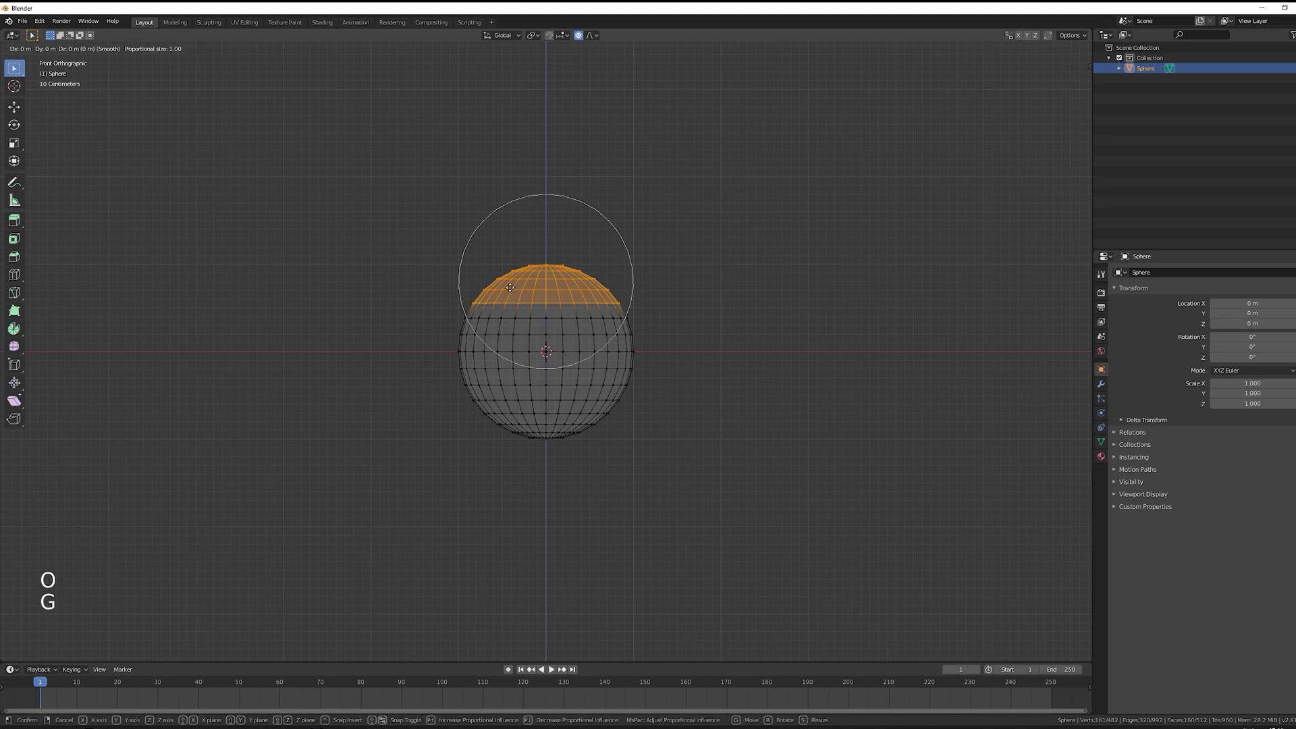
pyautogui.press('z')
pyautogui.scroll(-4, 517, 240)
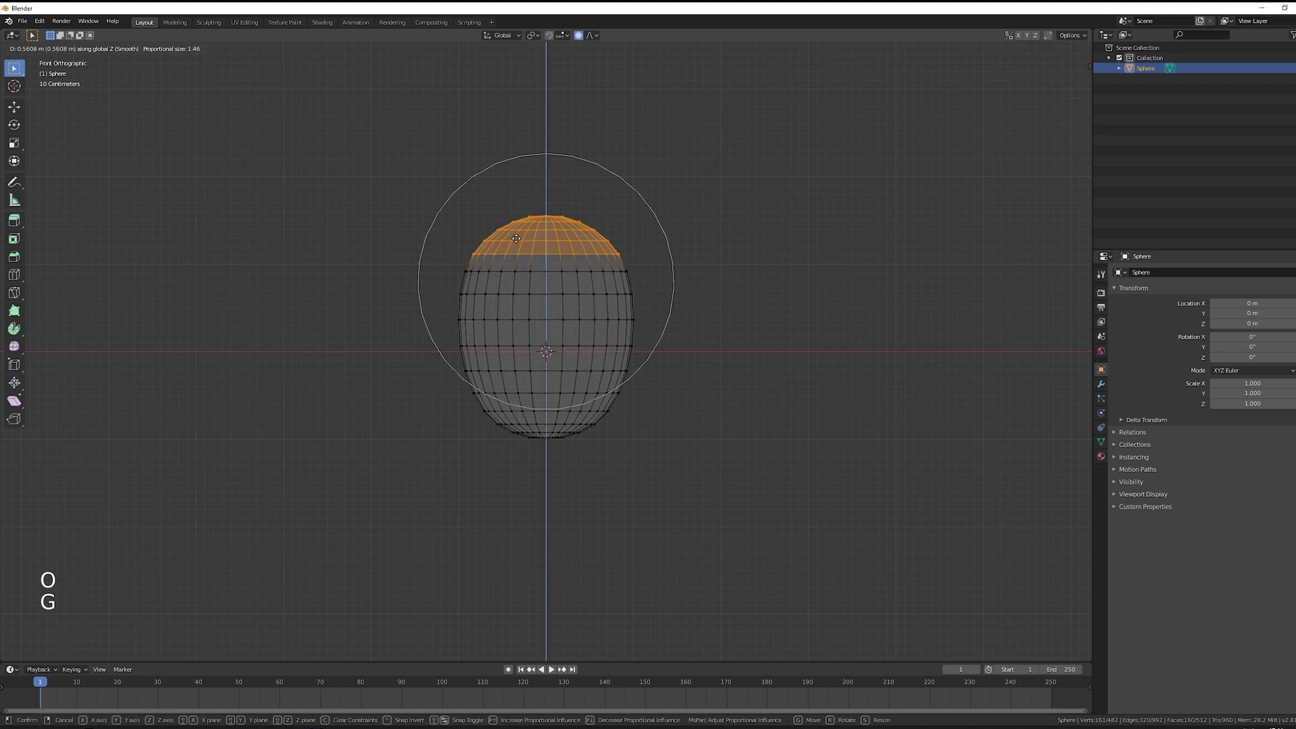
pyautogui.scroll(1, 516, 239)
pyautogui.scroll(4, 516, 239)
pyautogui.scroll(-4, 516, 239)
pyautogui.scroll(-1, 517, 238)
pyautogui.scroll(2, 517, 237)
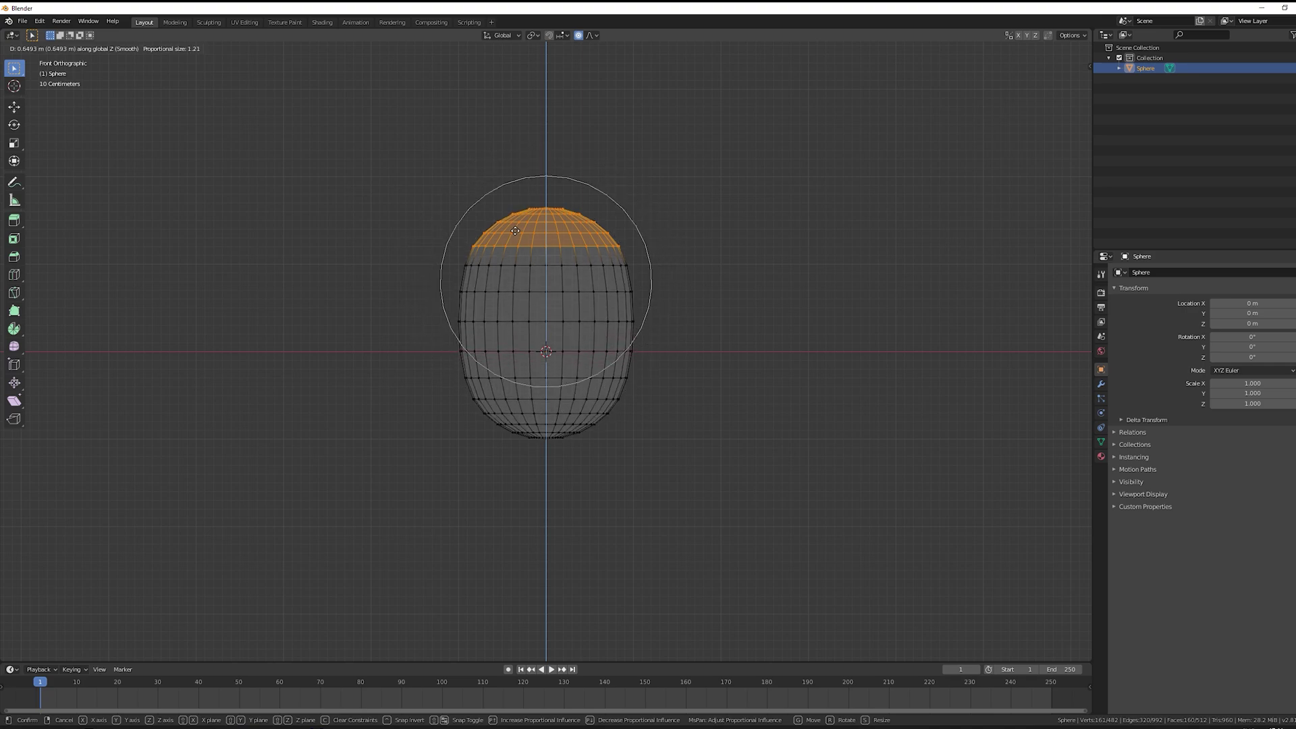
pyautogui.click(519, 248)
# Step: Select the lower half of the sphere and shrink it with smooth proportional falloff
pyautogui.press('a')
pyautogui.press('b')
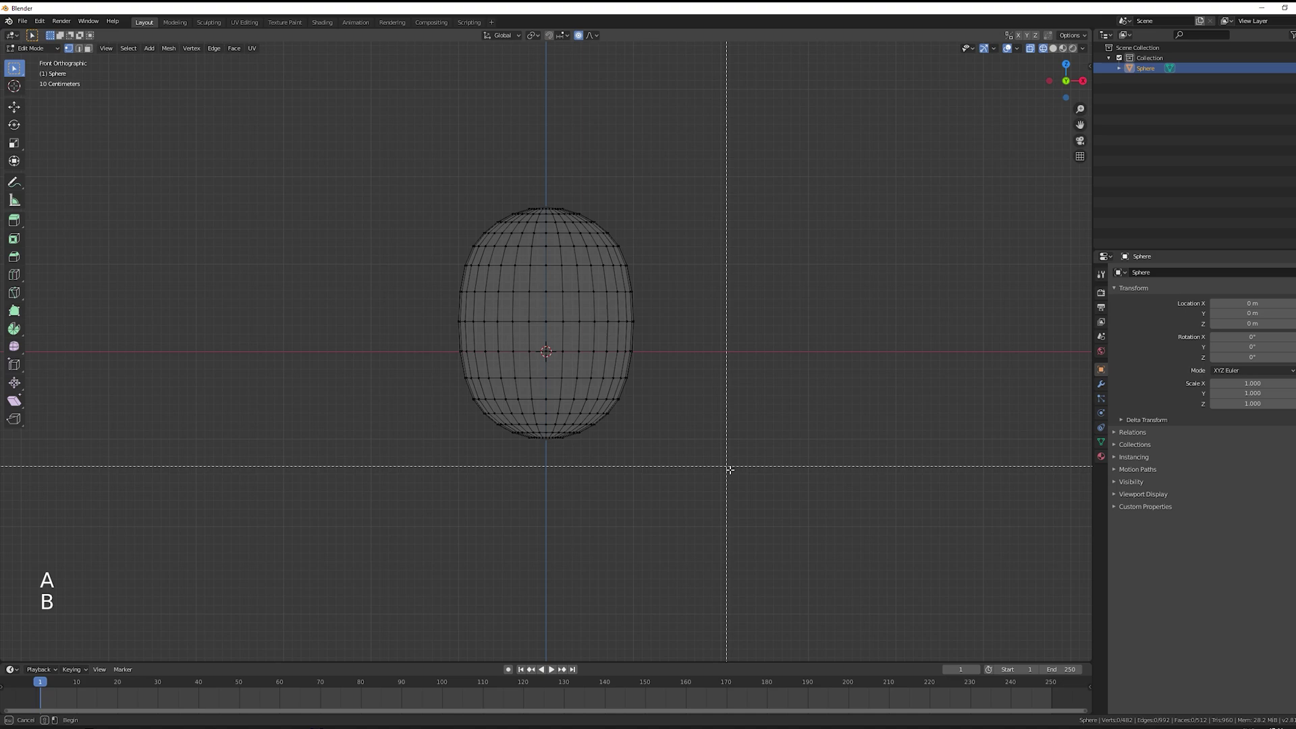
pyautogui.moveTo(727, 466); pyautogui.dragTo(382, 341)
pyautogui.press('s')
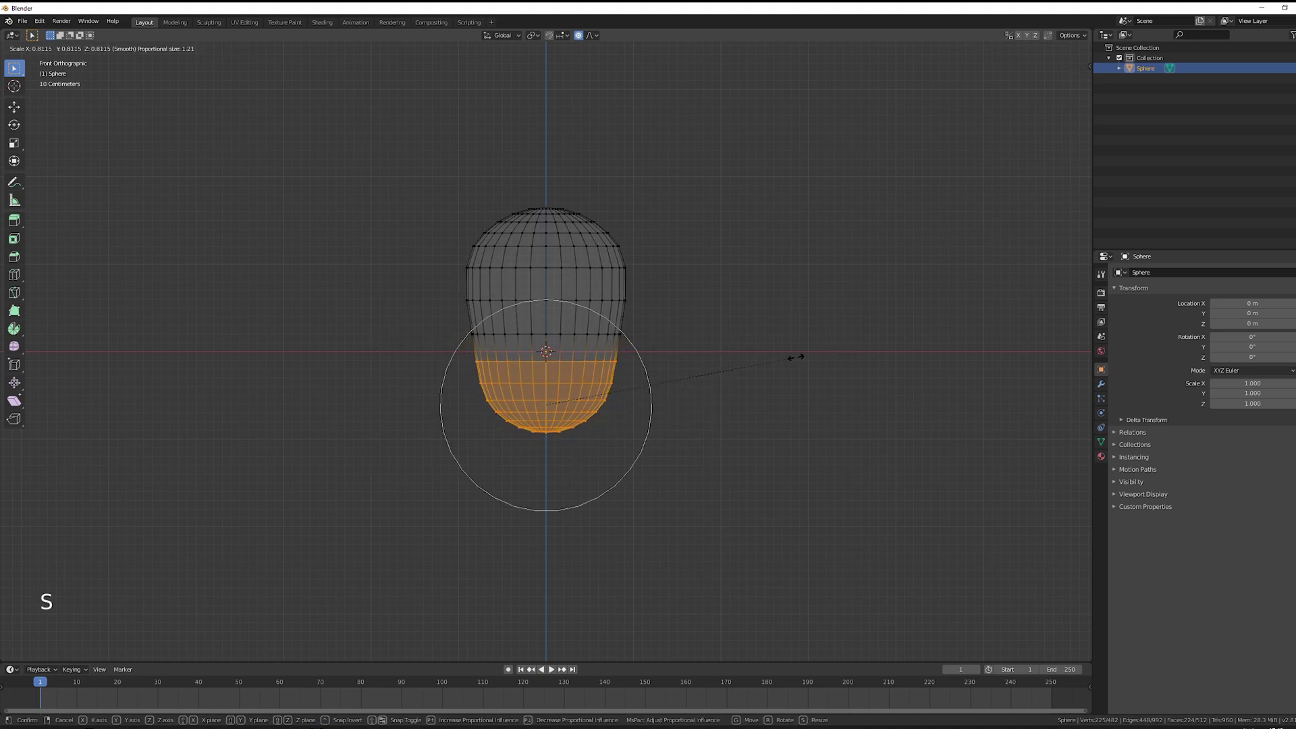
pyautogui.click(795, 356)
# Step: Reduce the selection to the bottom rows and shrink them further
pyautogui.press('b')
pyautogui.keyDown('shift'); pyautogui.moveTo(446, 366); pyautogui.dragTo(818, 341); pyautogui.keyUp('shift')
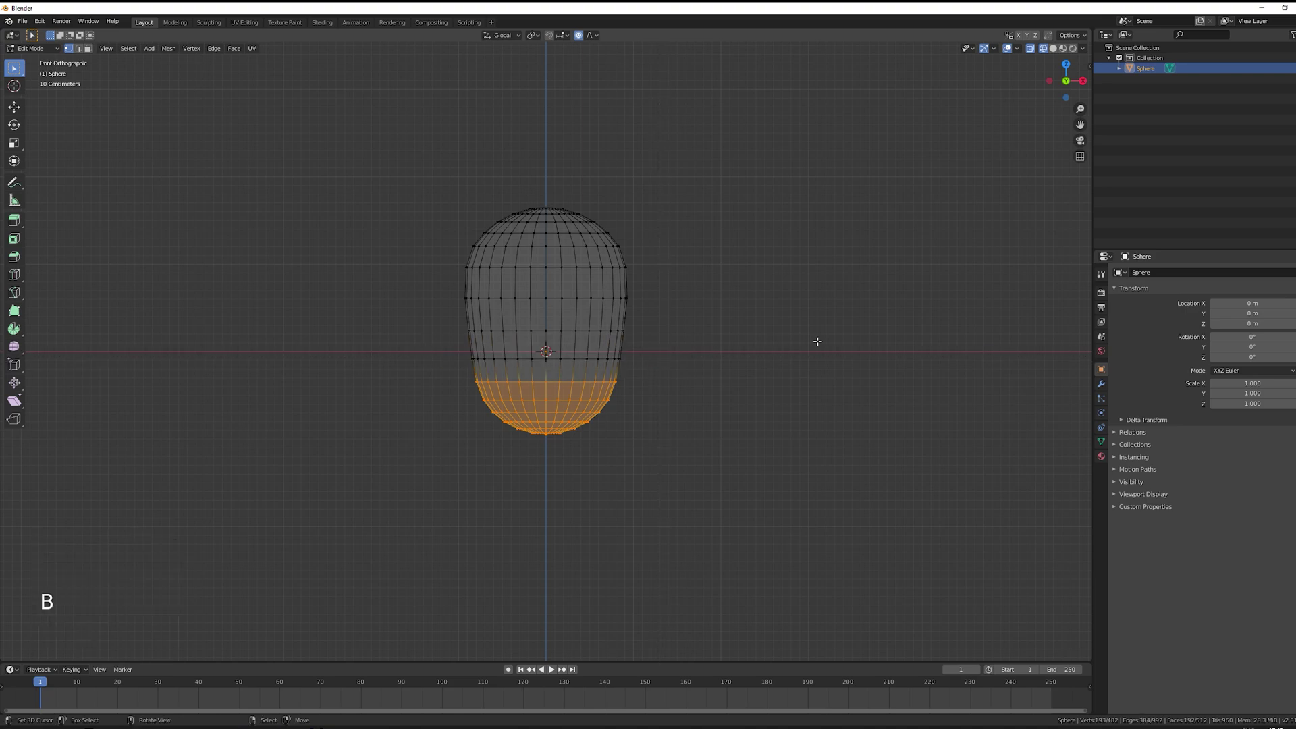
pyautogui.press('s')
pyautogui.click(805, 347)
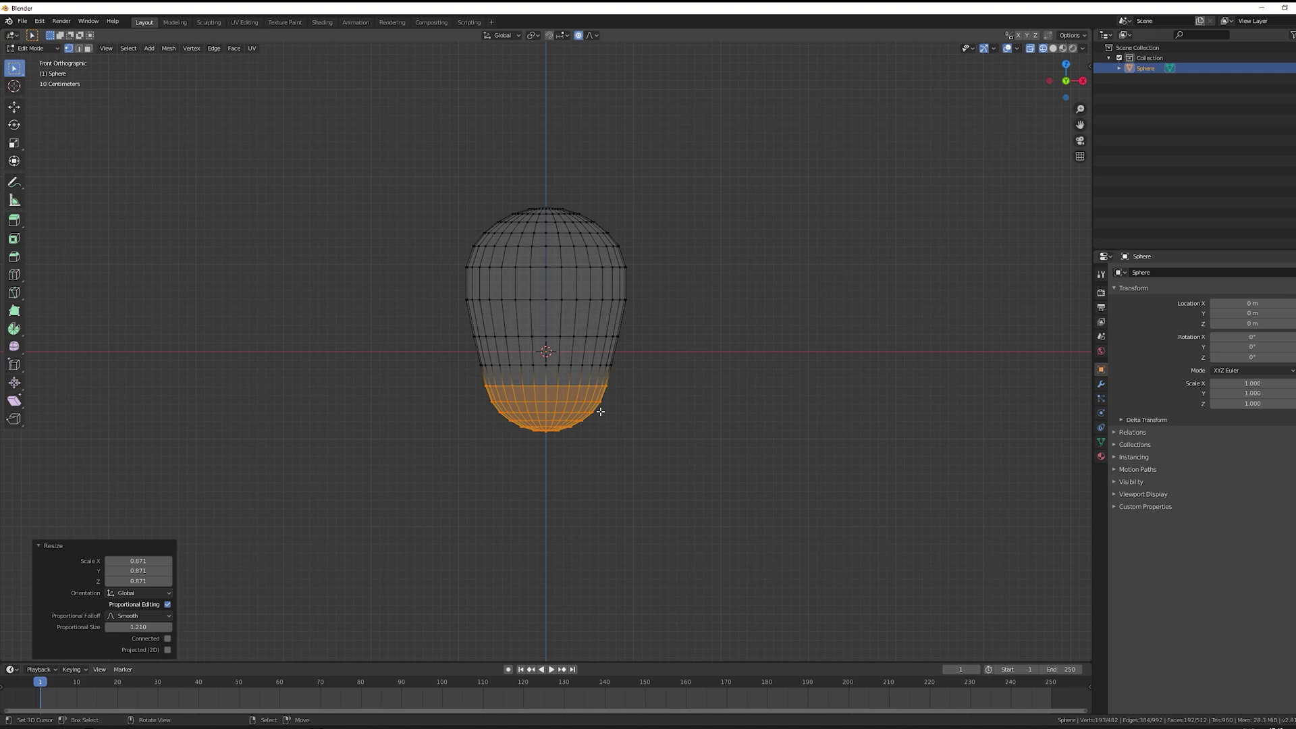
# Step: Lower the bottom rows along Z to round off the tapered base
pyautogui.press('g')
pyautogui.press('z')
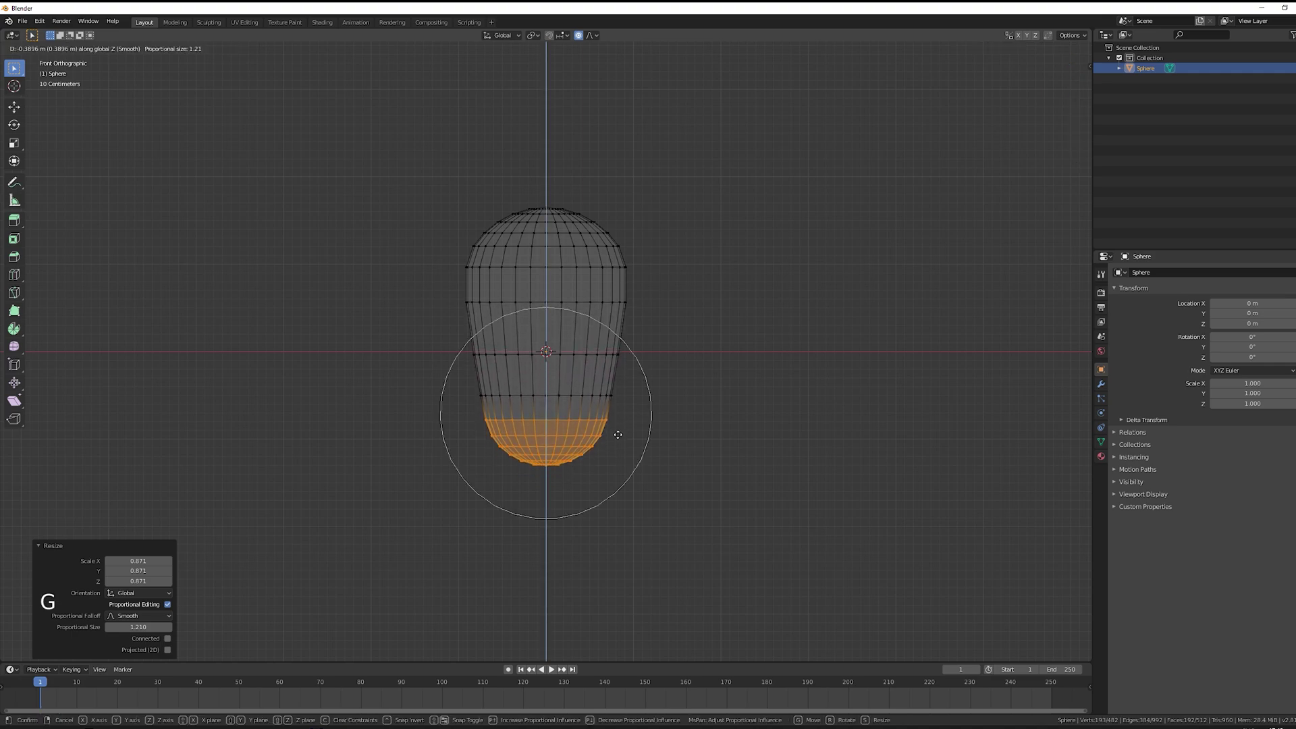
pyautogui.click(633, 433)
# Step: In side view, move the bottom vertices forward, try rotating them, and undo the rotation
pyautogui.press('KP_3')
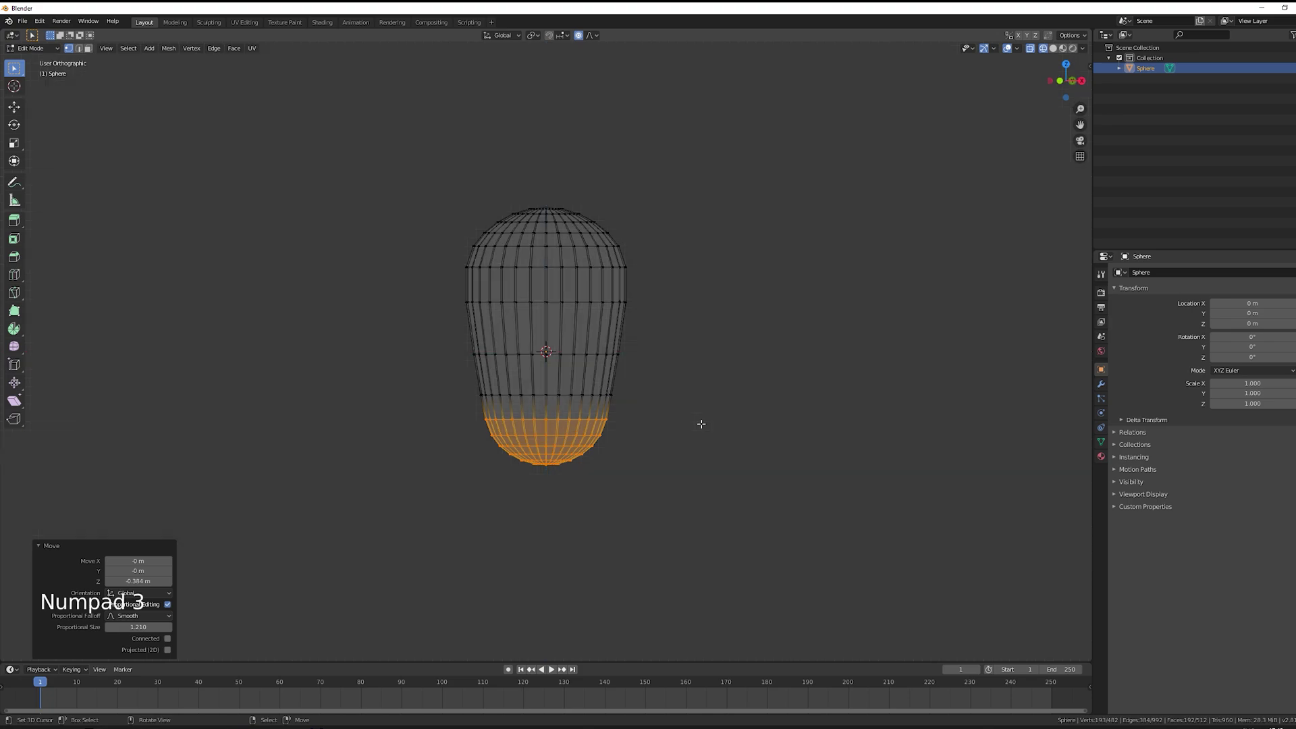
pyautogui.press('b')
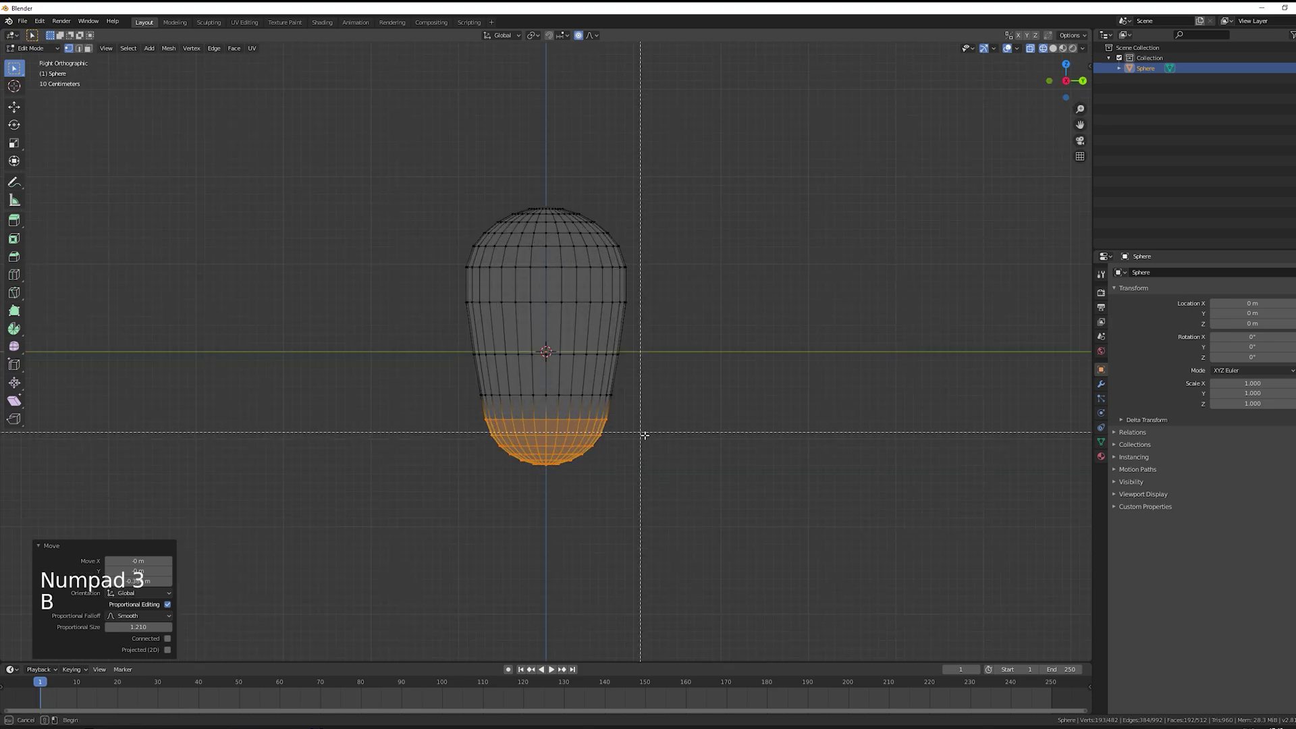
pyautogui.press('g')
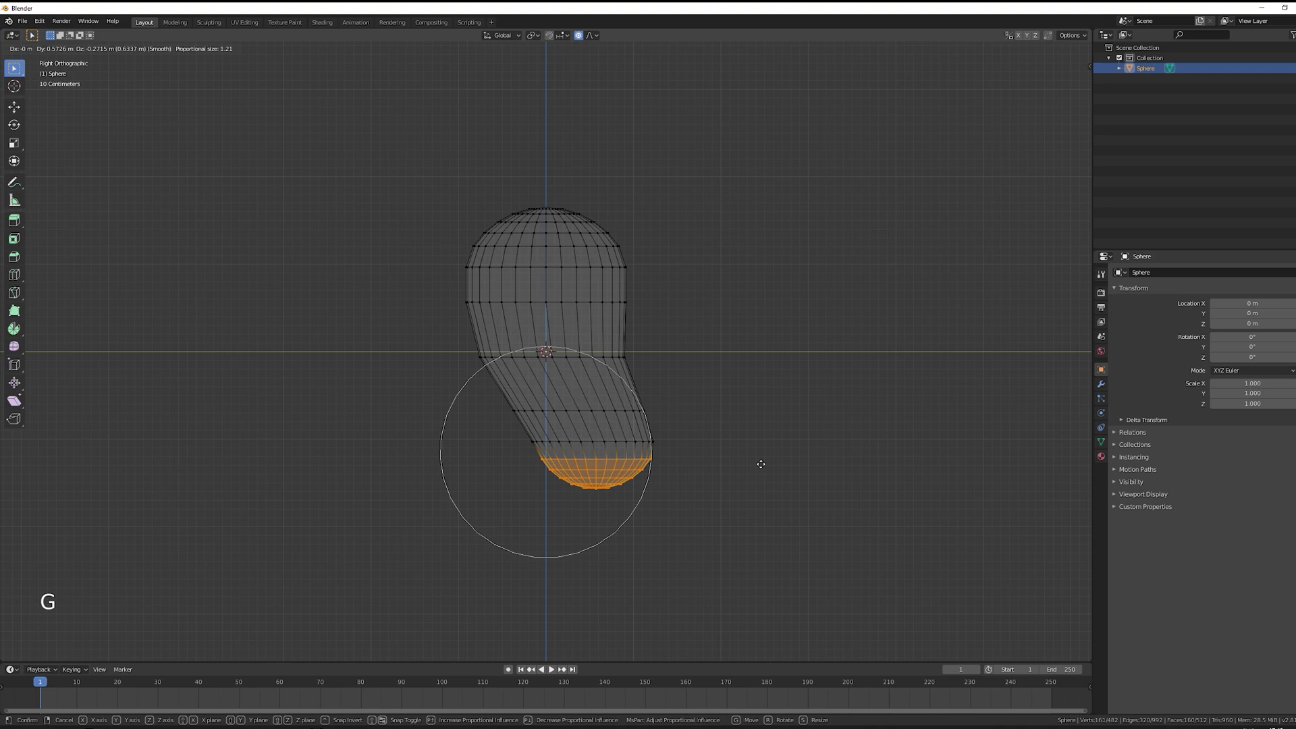
pyautogui.click(769, 461)
pyautogui.press('r')
pyautogui.click(796, 357)
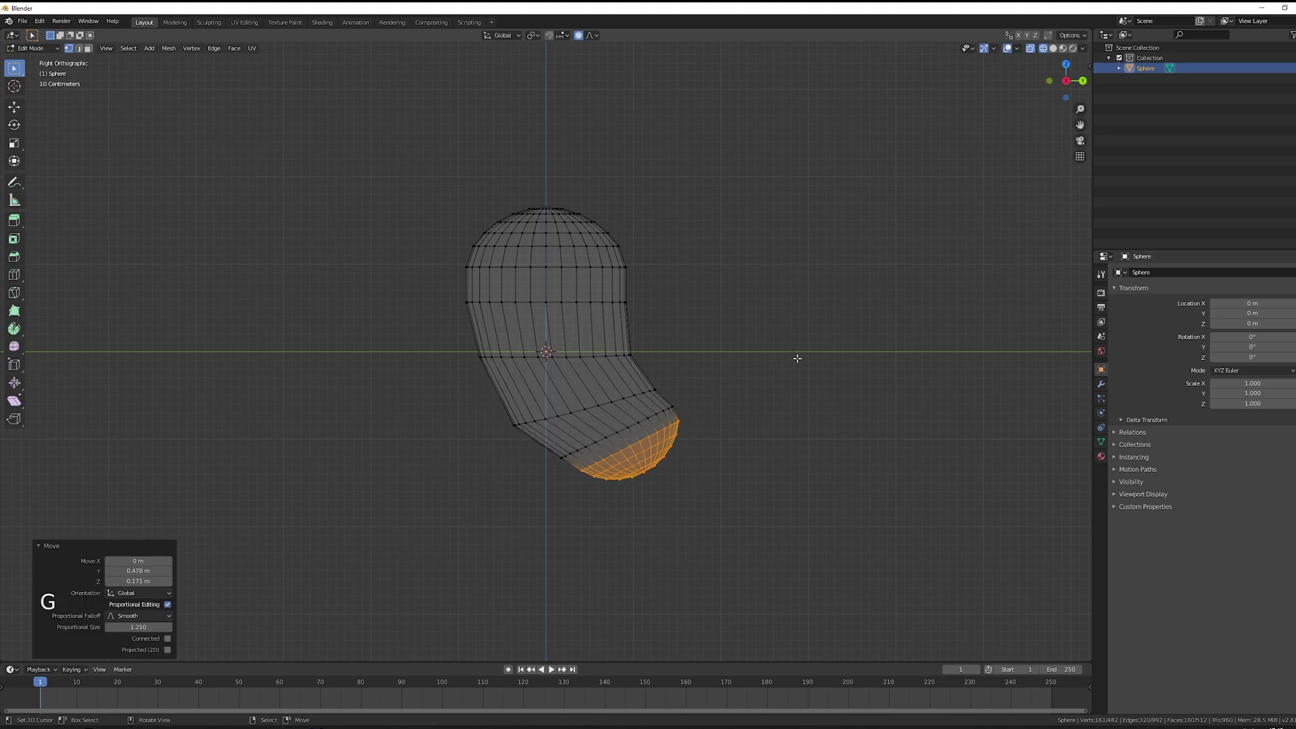
pyautogui.press('a')
pyautogui.hotkey('ctrl', 'z')
# Step: Reposition, shrink and tilt the bottom end of the mesh to start the neck bend
pyautogui.press('KP_1')
pyautogui.press('KP_3')
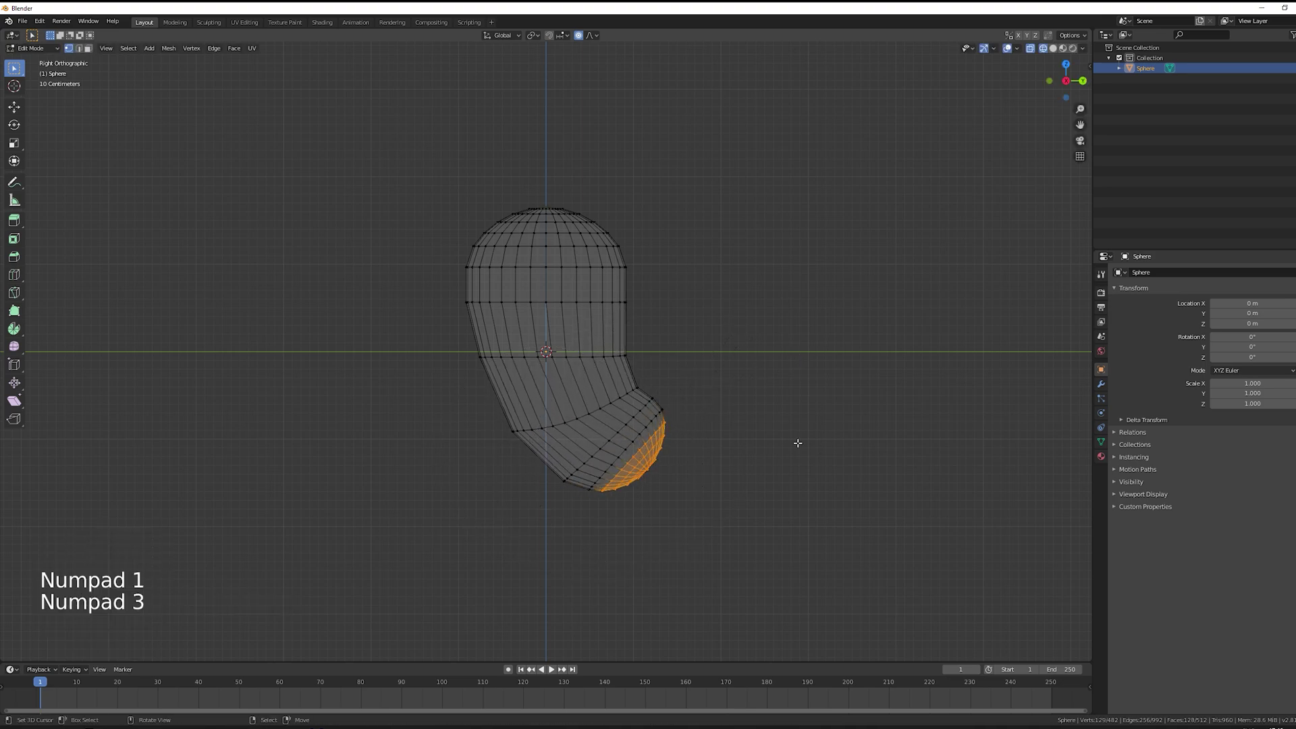
pyautogui.press('g')
pyautogui.click(840, 446)
pyautogui.press('s')
pyautogui.press('r')
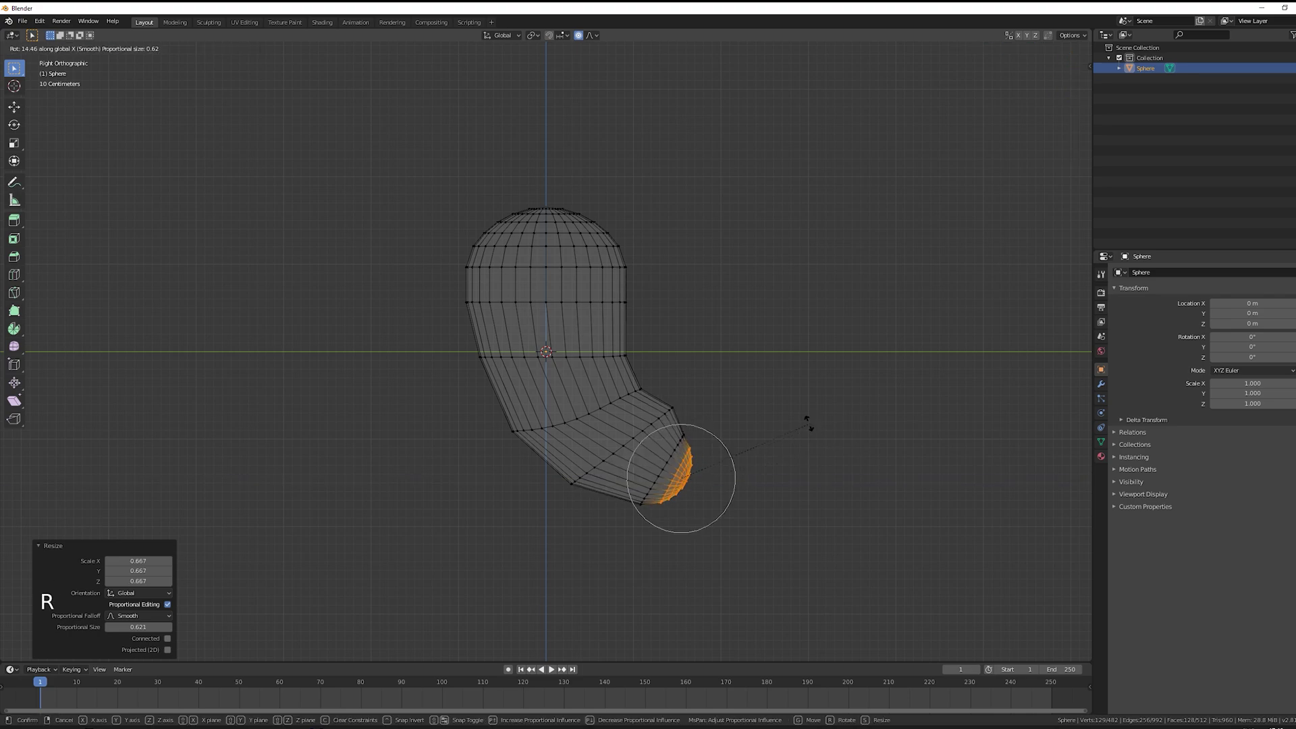
pyautogui.press('g')
pyautogui.press('a')
pyautogui.press('a')
pyautogui.press('a')
# Step: Resize an edge loop on the bent section and review it from a perspective angle
pyautogui.keyDown('alt'); pyautogui.keyDown('shift'); pyautogui.rightClick(648, 445); pyautogui.keyUp('shift'); pyautogui.keyUp('alt')
pyautogui.press('g')
pyautogui.press('s')
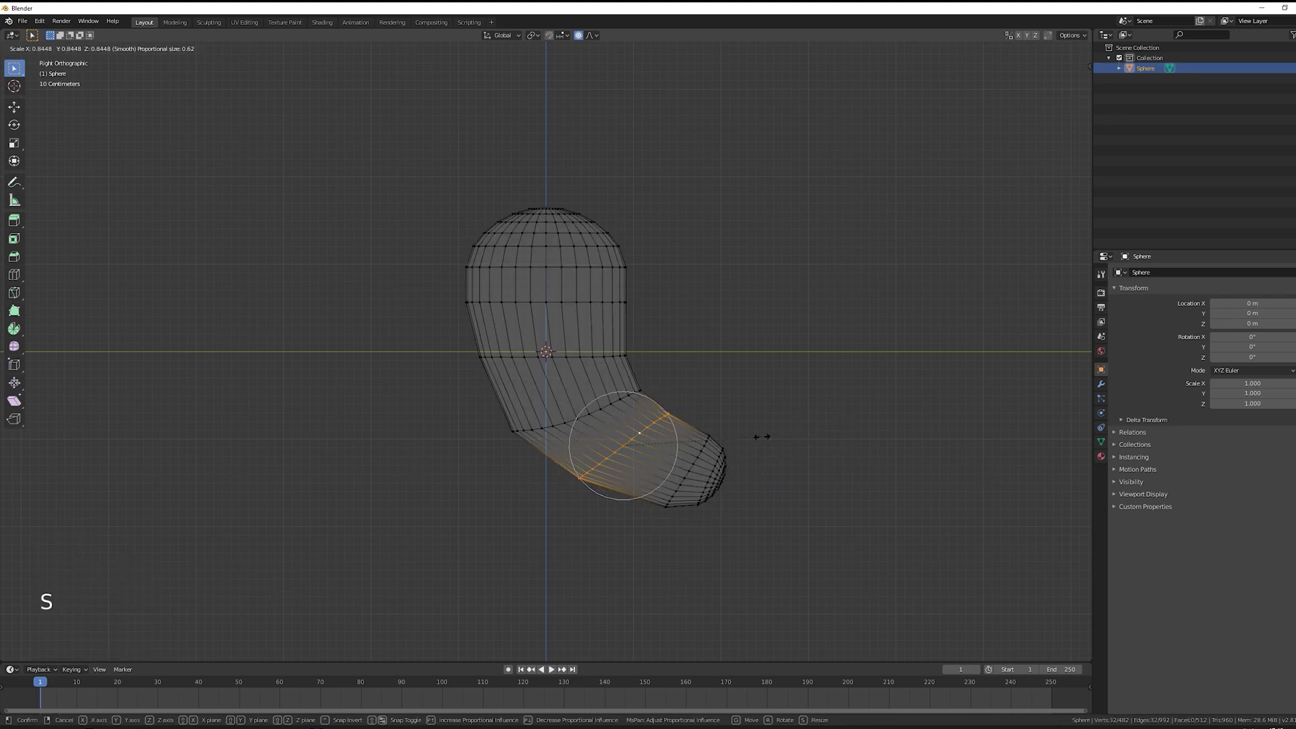
pyautogui.click(736, 476)
pyautogui.moveTo(736, 476); pyautogui.dragTo(668, 511, button='middle')
pyautogui.rightClick(660, 515)
pyautogui.press('g')
pyautogui.scroll(-4, 762, 482)
# Step: Box-select the bent section in wireframe and move it into place, then return to solid shading
pyautogui.press('Tab')
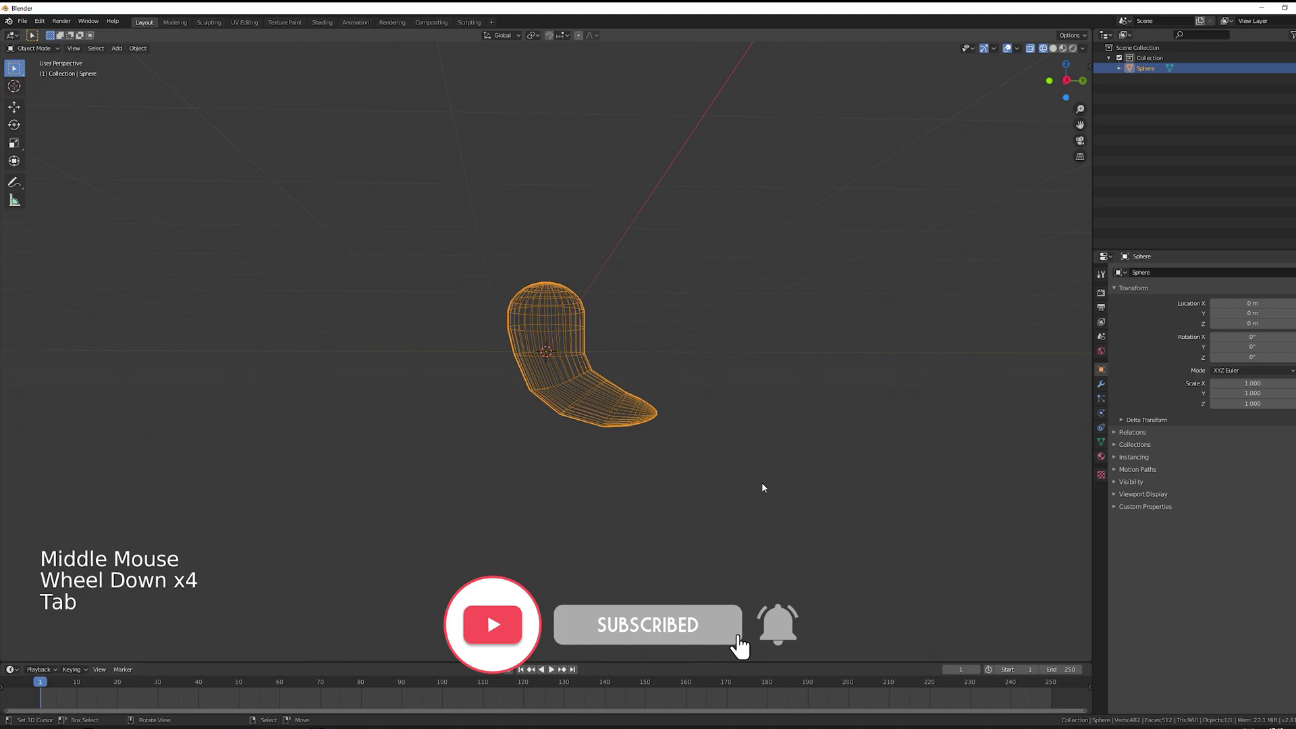
pyautogui.press('z')
pyautogui.scroll(3, 583, 371)
pyautogui.press('Tab')
pyautogui.press('a')
pyautogui.press('z')
pyautogui.press('b')
pyautogui.moveTo(335, 369); pyautogui.dragTo(649, 507)
pyautogui.press('b')
pyautogui.press('g')
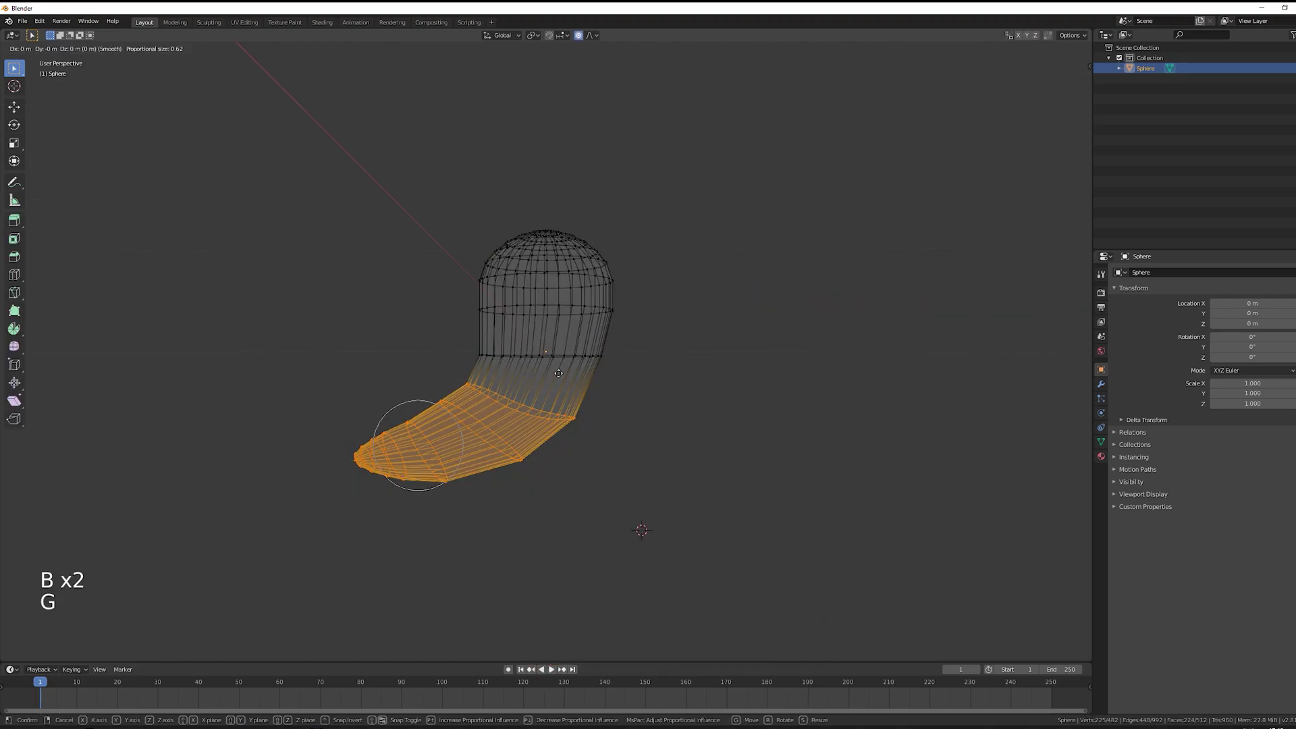
pyautogui.press('Tab')
pyautogui.moveTo(572, 371); pyautogui.dragTo(604, 365, button='middle')
pyautogui.press('z')
pyautogui.press('Tab')
pyautogui.press('a')
# Step: Rotate the edge loop at the bend and orbit so the bend faces forward
pyautogui.keyDown('alt'); pyautogui.keyDown('shift'); pyautogui.rightClick(582, 405); pyautogui.keyUp('shift'); pyautogui.keyUp('alt')
pyautogui.press('r')
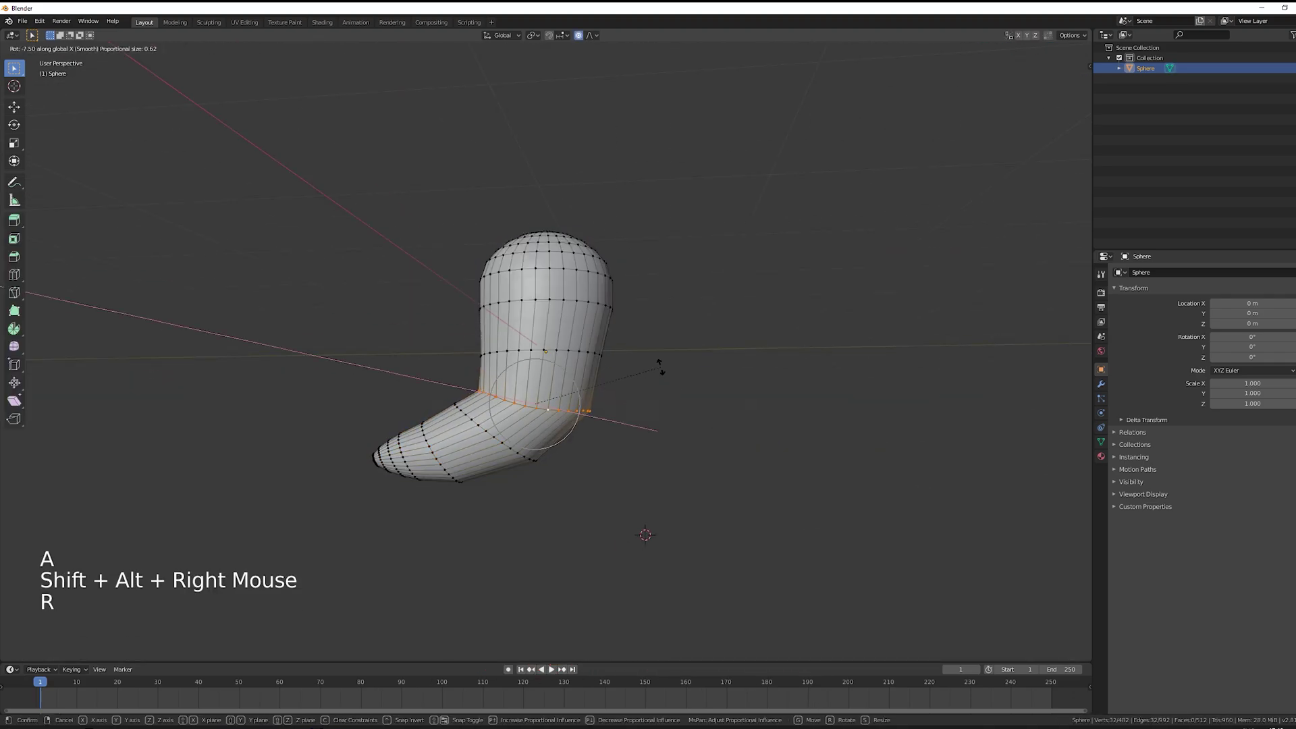
pyautogui.click(502, 439)
pyautogui.press('a')
pyautogui.moveTo(503, 438); pyautogui.dragTo(552, 423, button='middle')
pyautogui.press('a')
pyautogui.press('a')
# Step: Shrink the edge loop near the bottom slightly and cut a new edge loop around the lower body with Ctrl+R
pyautogui.keyDown('alt'); pyautogui.keyDown('shift'); pyautogui.rightClick(555, 419); pyautogui.keyUp('shift'); pyautogui.keyUp('alt')
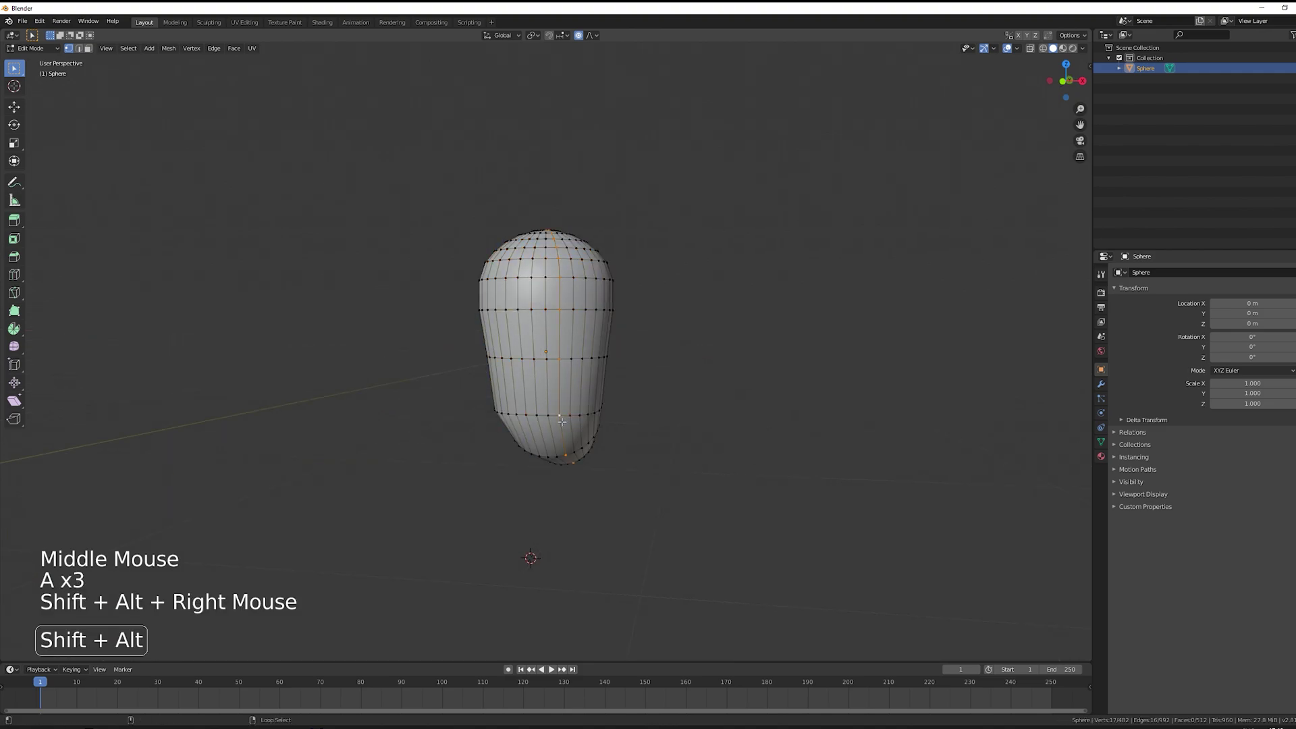
pyautogui.hotkey('ctrl', 'z')
pyautogui.keyDown('alt'); pyautogui.keyDown('shift'); pyautogui.rightClick(556, 419); pyautogui.keyUp('shift'); pyautogui.keyUp('alt')
pyautogui.press('s')
pyautogui.click(625, 389)
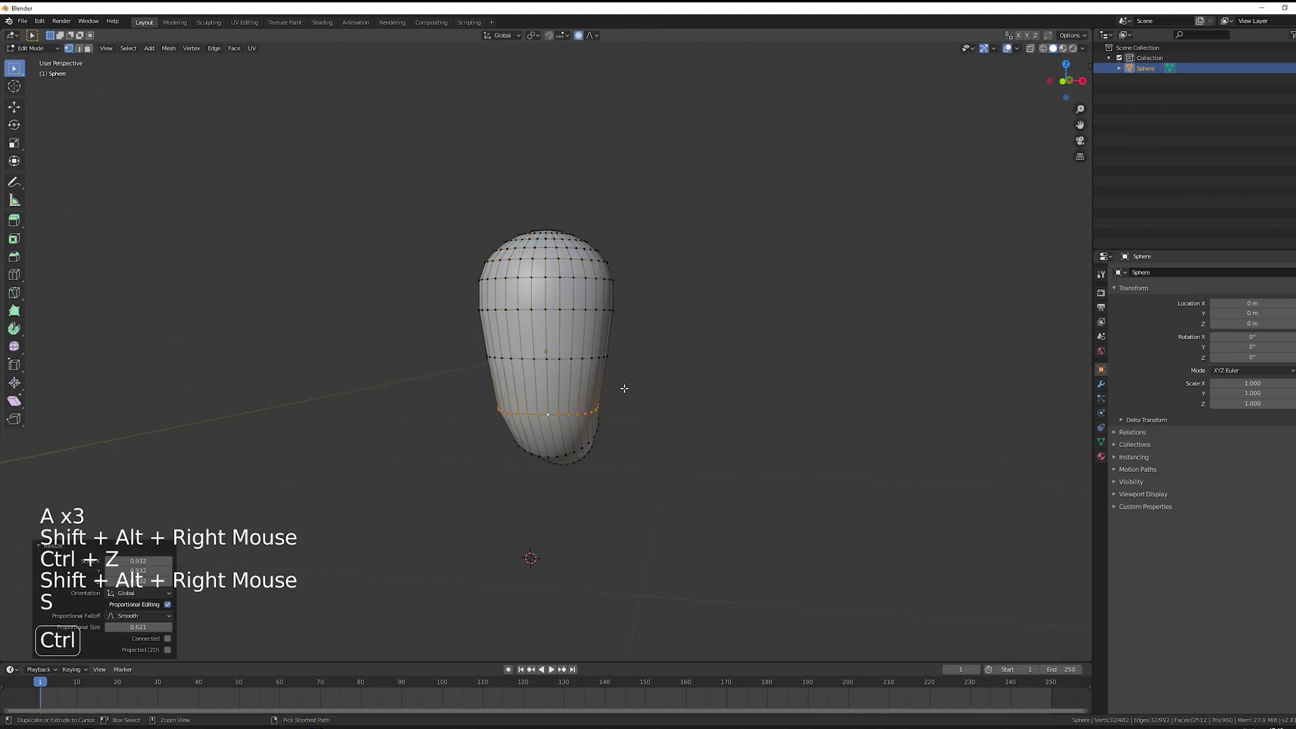
pyautogui.hotkey('ctrl', 'r')
pyautogui.click(625, 389)
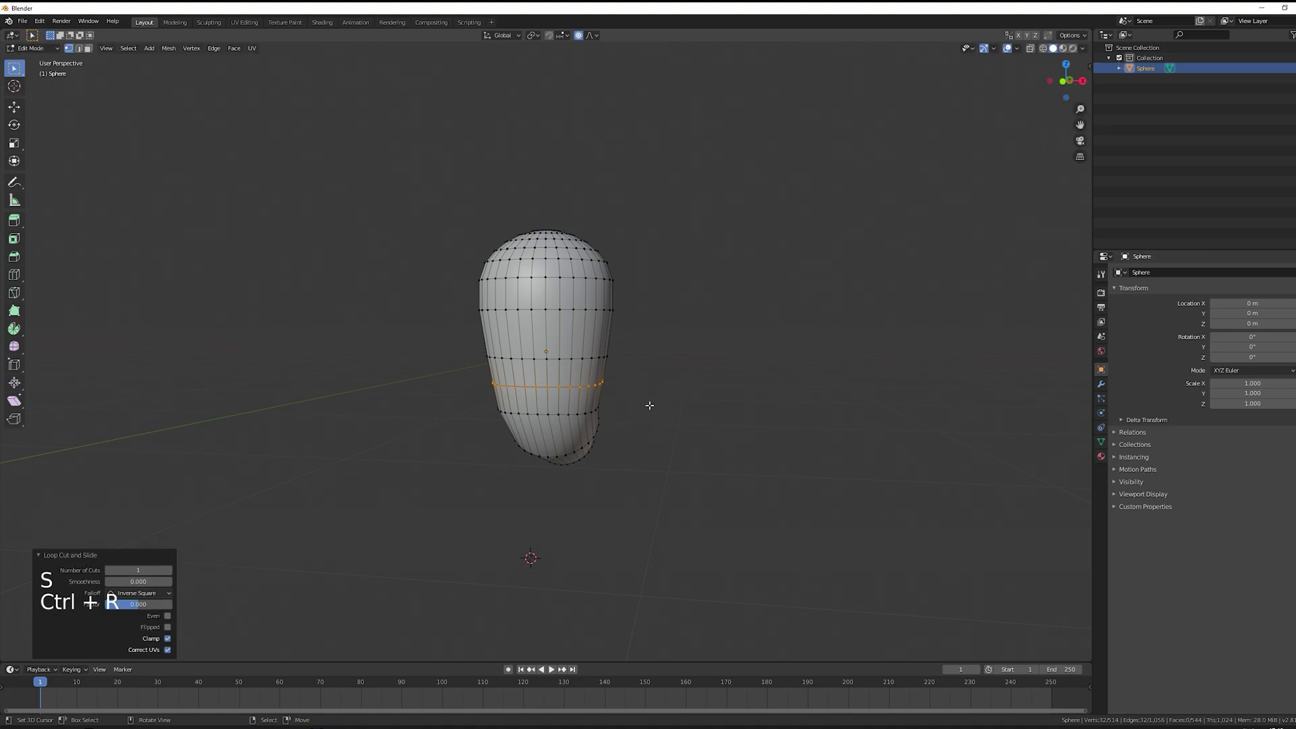
# Step: Confirm the new loop, then snap the 3D cursor to a selected front vertex with Cursor to Selected
pyautogui.click(648, 405)
pyautogui.moveTo(647, 404)
pyautogui.mouseDown(button='middle')
pyautogui.moveTo(662, 335)
pyautogui.moveTo(649, 334)
pyautogui.mouseUp(button='middle')
pyautogui.scroll(1, 648, 334)
pyautogui.scroll(1, 648, 334)
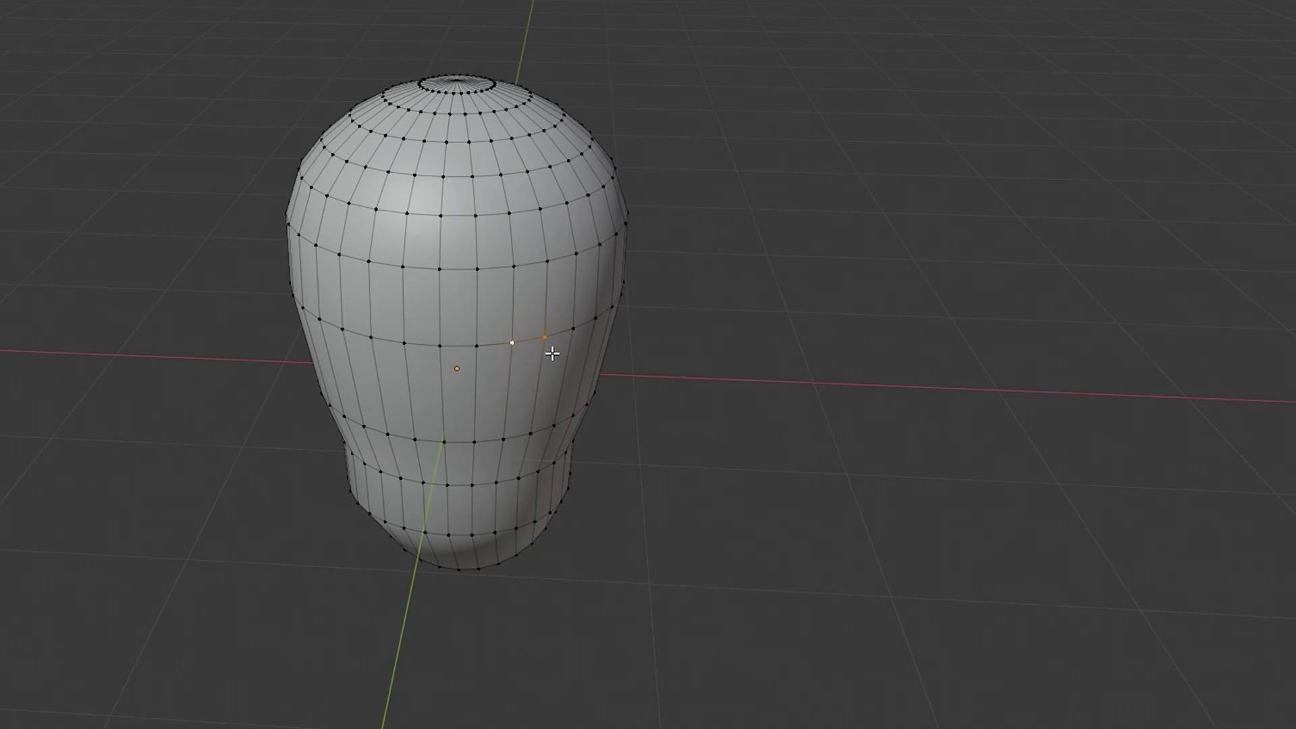
pyautogui.hotkey('shift', 's')
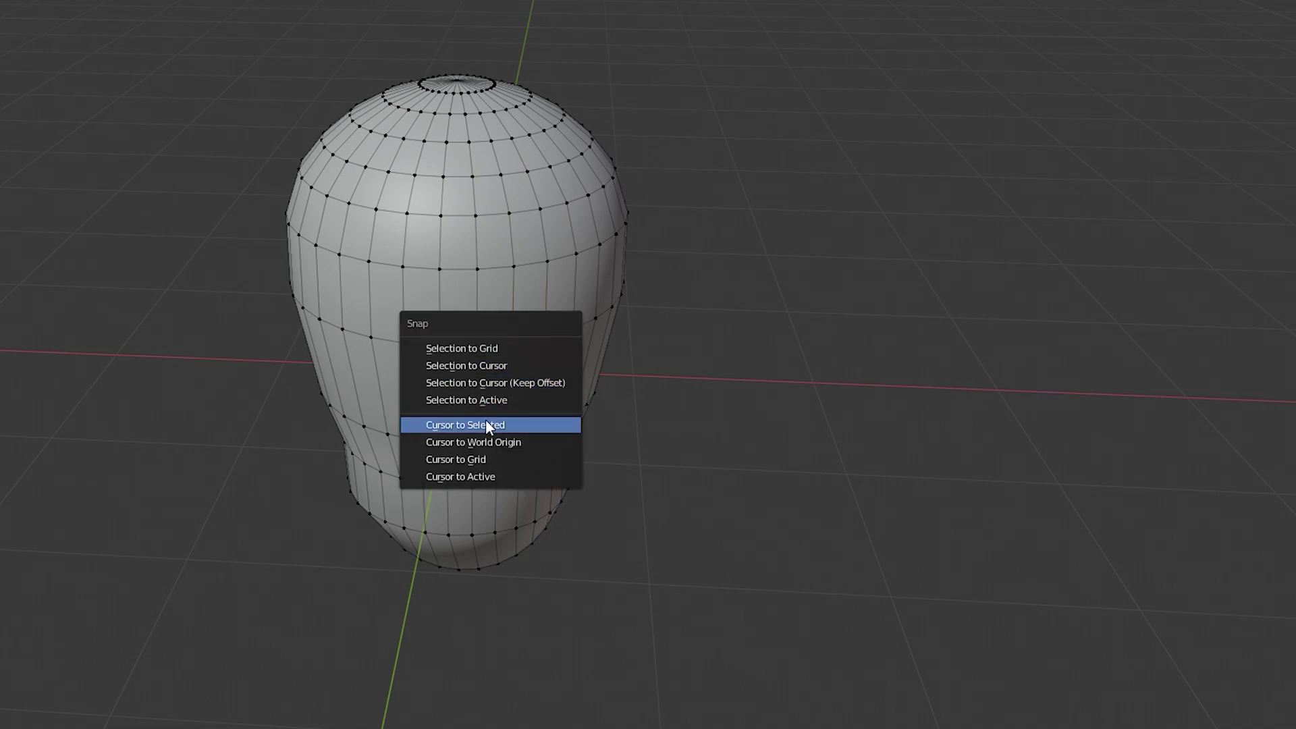
pyautogui.click(485, 420)
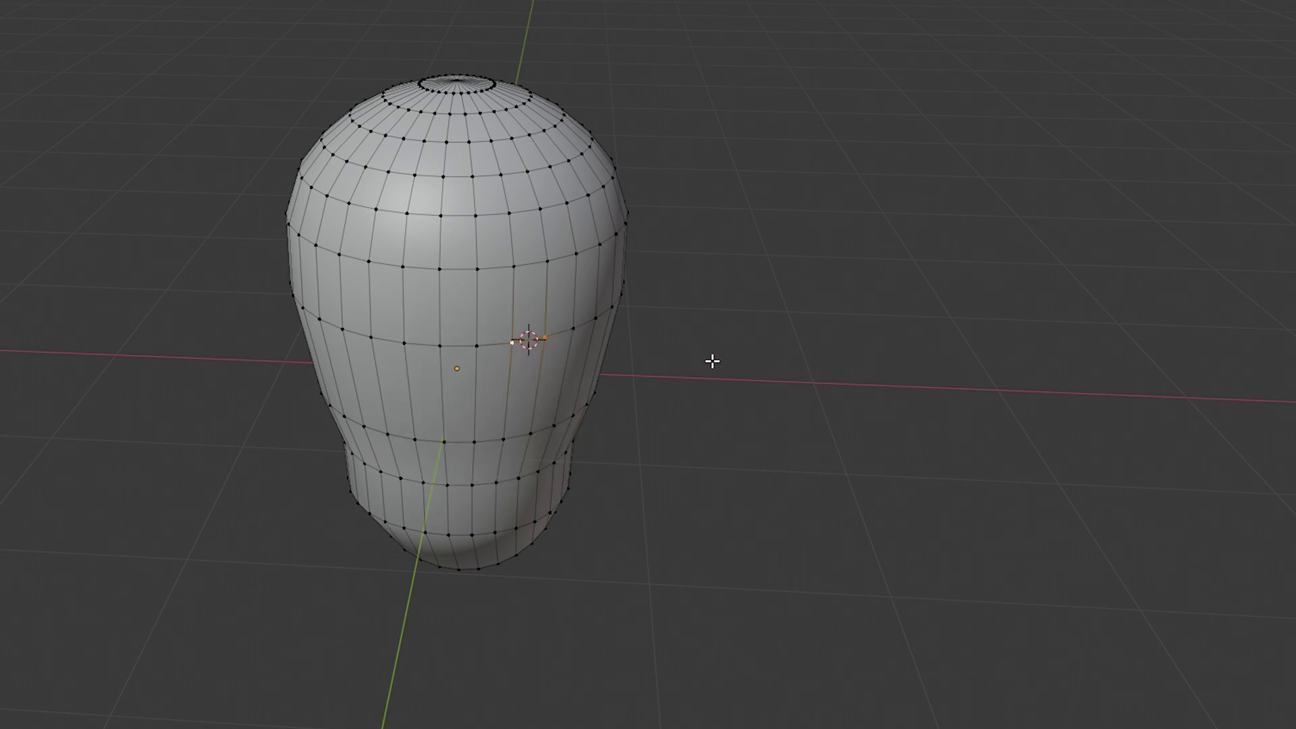
pyautogui.moveTo(712, 361); pyautogui.dragTo(672, 347, button='middle')
# Step: Add a smooth-shaded UV sphere at the 3D cursor as the eye, adjusting its segment count
pyautogui.press('Tab')
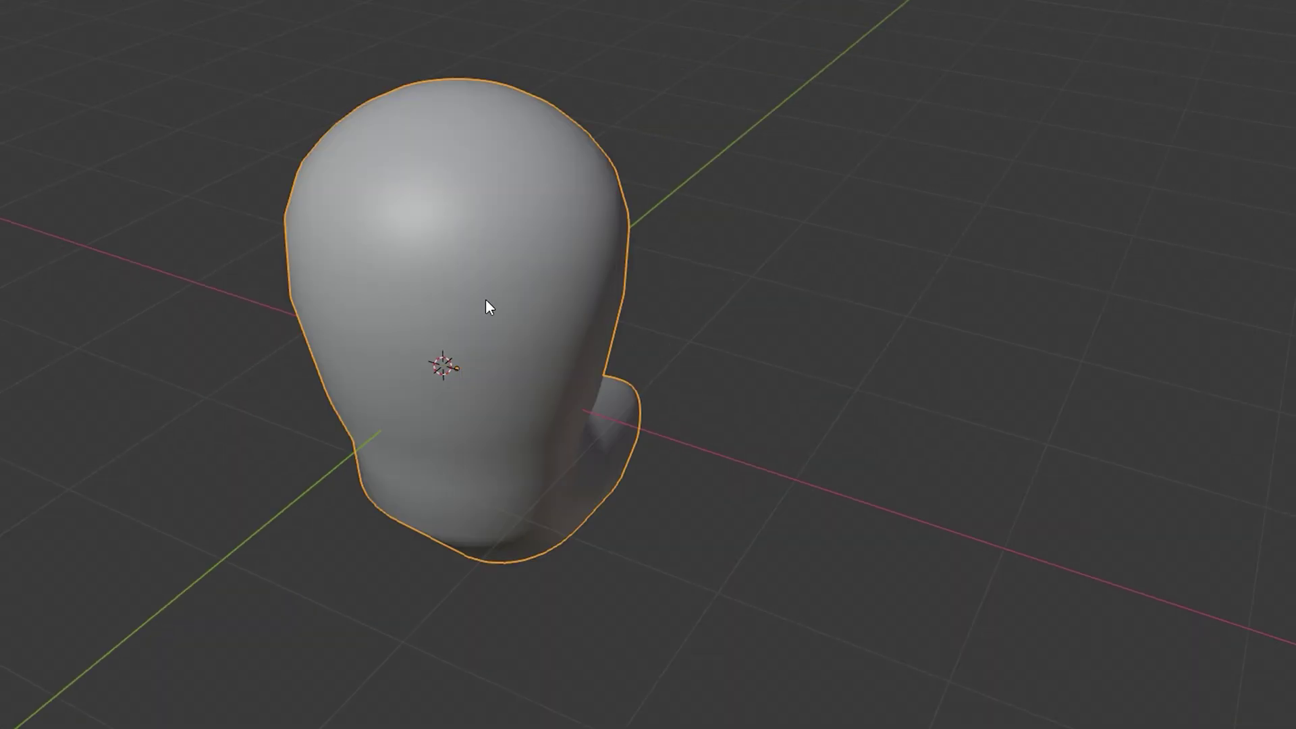
pyautogui.hotkey('shift', 'a')
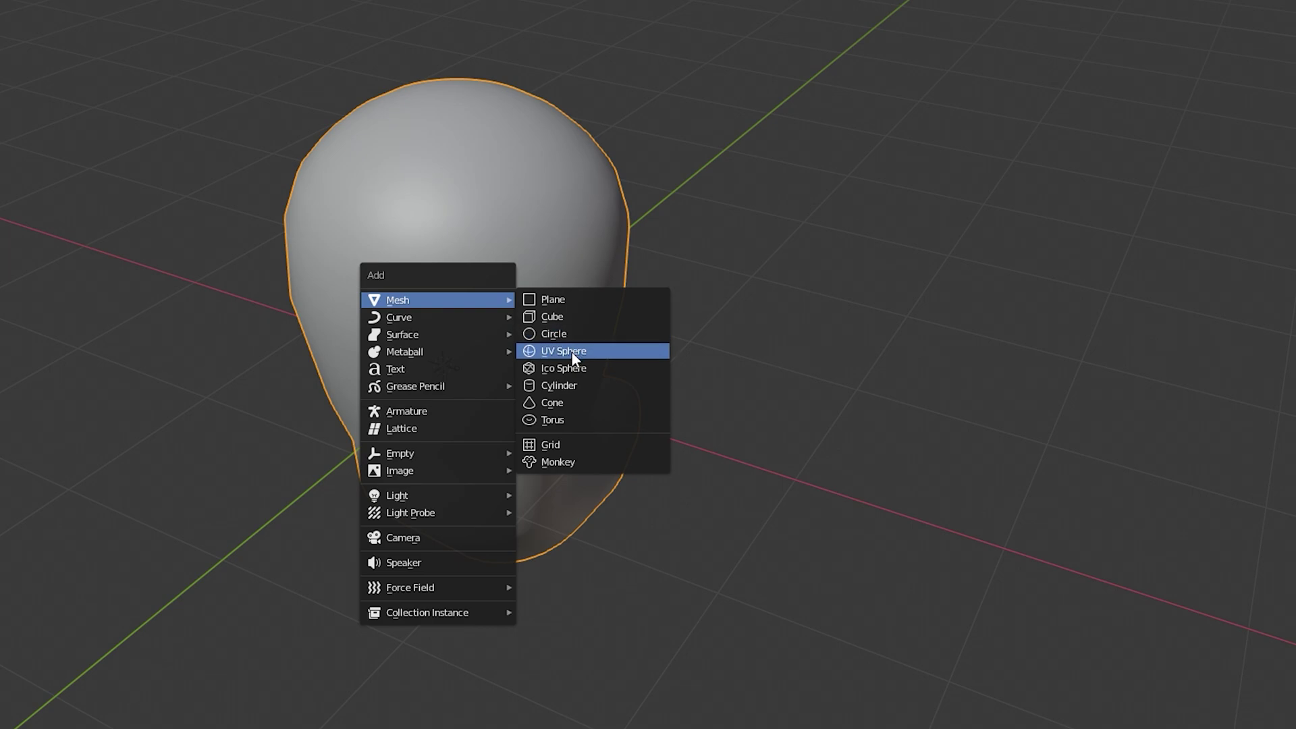
pyautogui.click(571, 351)
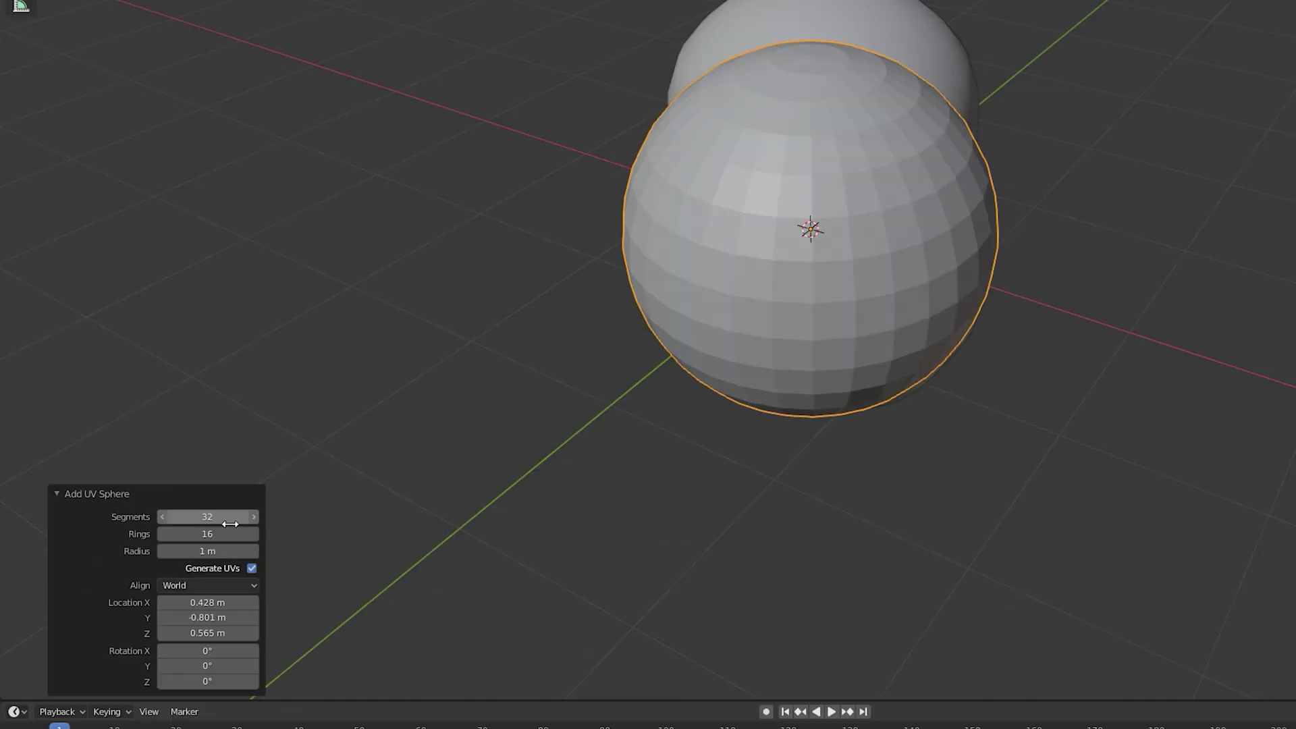
pyautogui.click(153, 539)
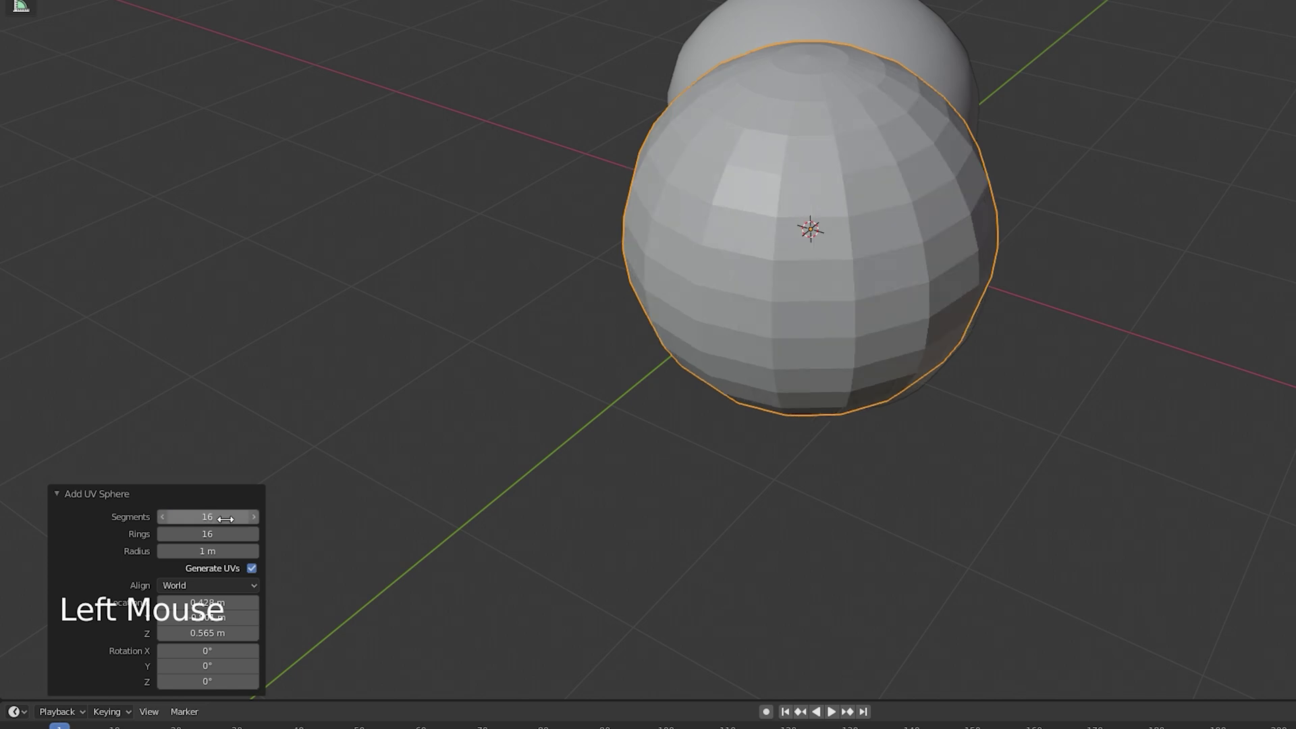
pyautogui.press('F3')
pyautogui.write('Shade Smooth')
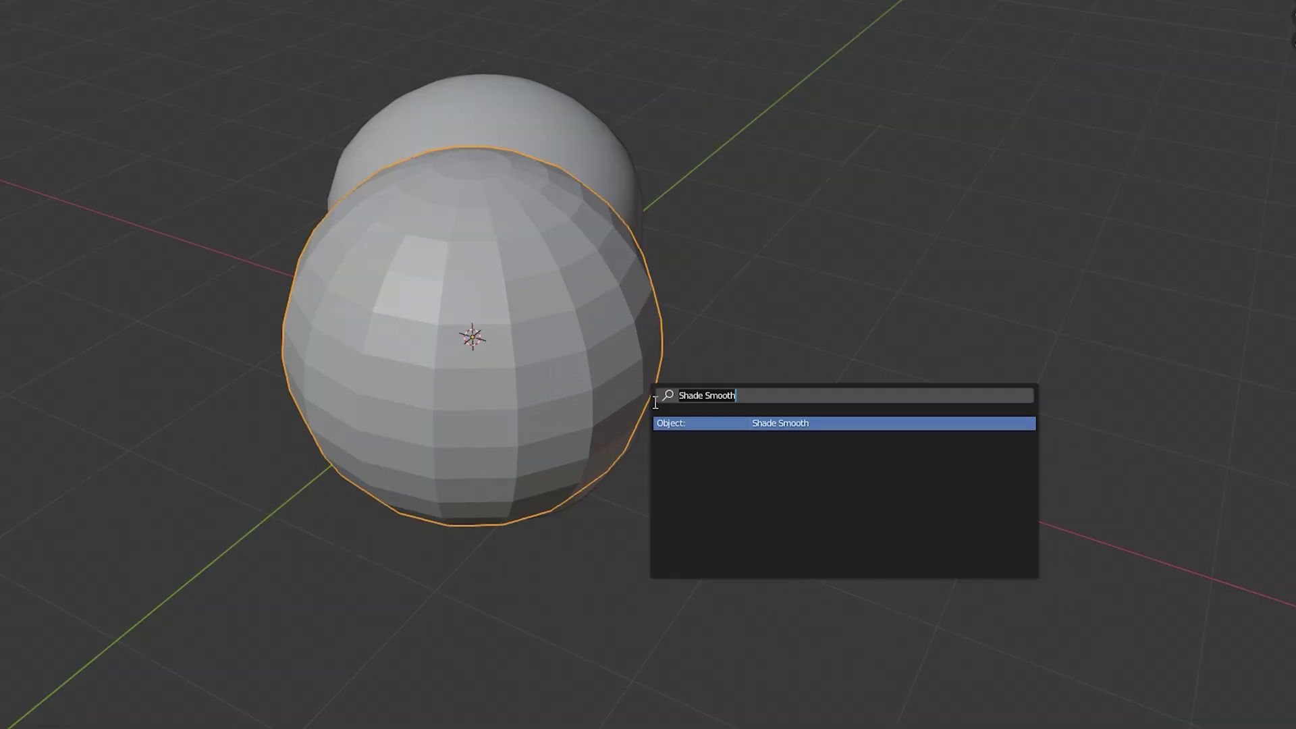
pyautogui.press('Return')
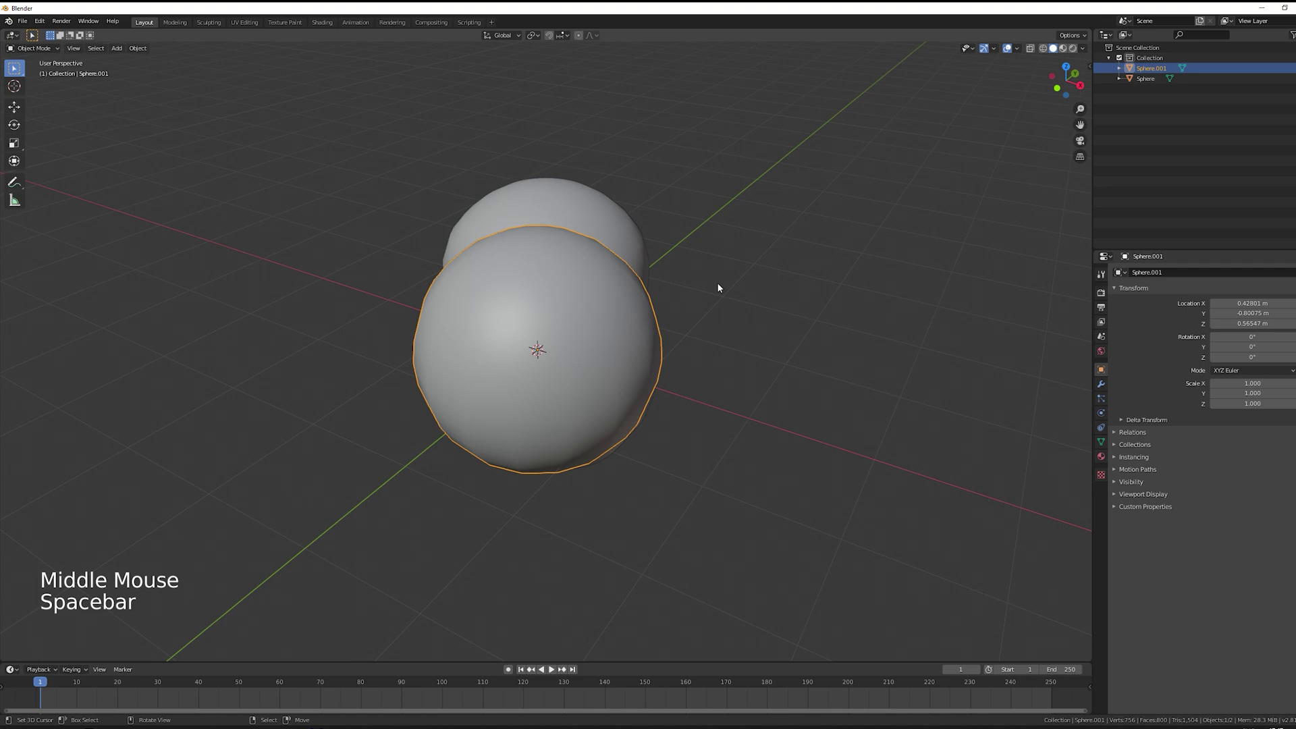
# Step: Scale the eye sphere down to 0.207 and stretch it along Z into a tall oval
pyautogui.press('s')
pyautogui.click(627, 345)
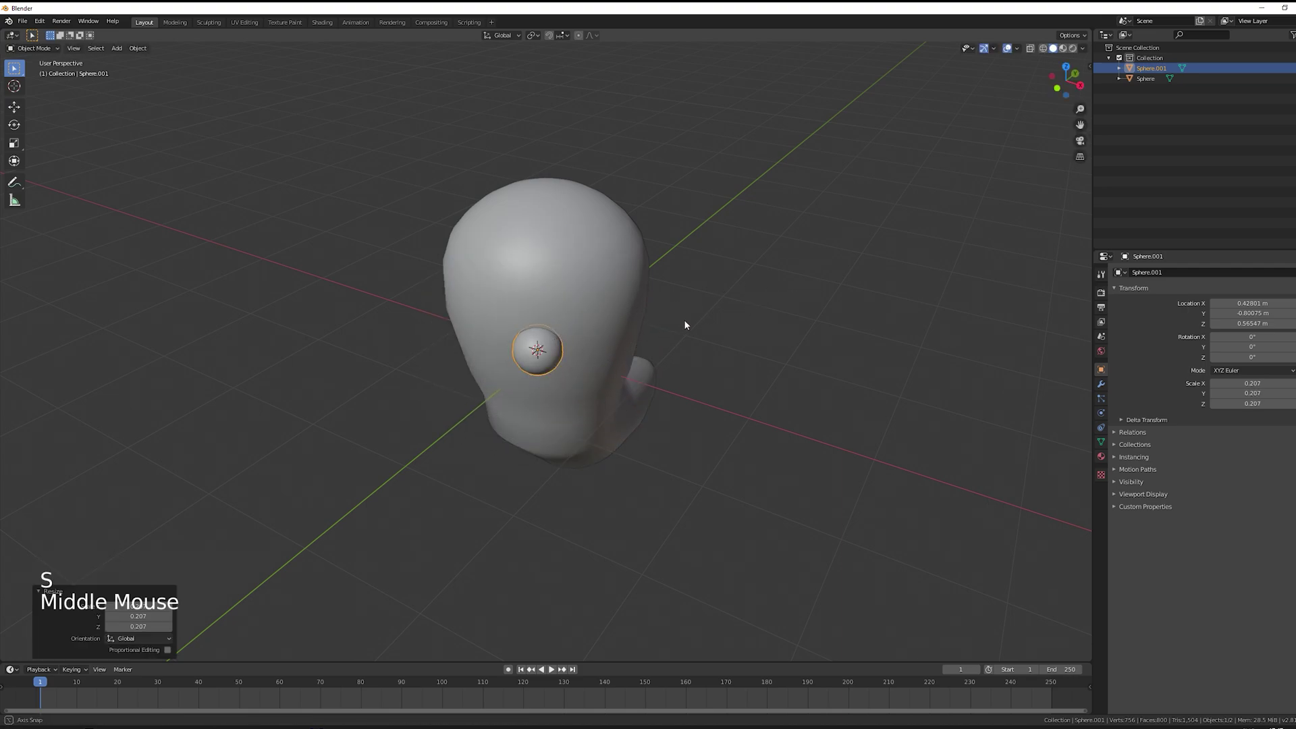
pyautogui.moveTo(685, 324); pyautogui.dragTo(685, 253, button='middle')
pyautogui.press('s')
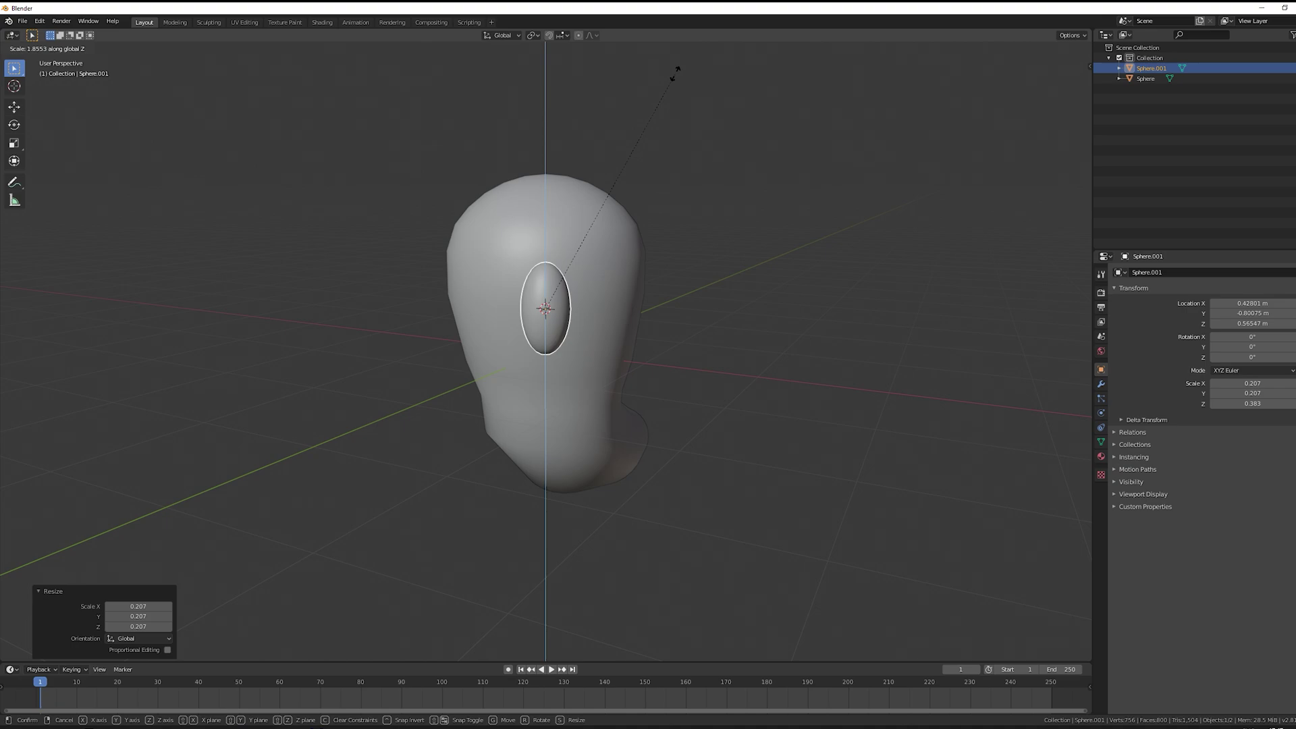
pyautogui.click(677, 71)
pyautogui.moveTo(676, 73)
pyautogui.mouseDown(button='middle')
pyautogui.moveTo(645, 297)
pyautogui.moveTo(670, 272)
pyautogui.mouseUp(button='middle')
# Step: View the eye top-down in wireframe and enter Edit Mode with nothing selected
pyautogui.press('KP_7')
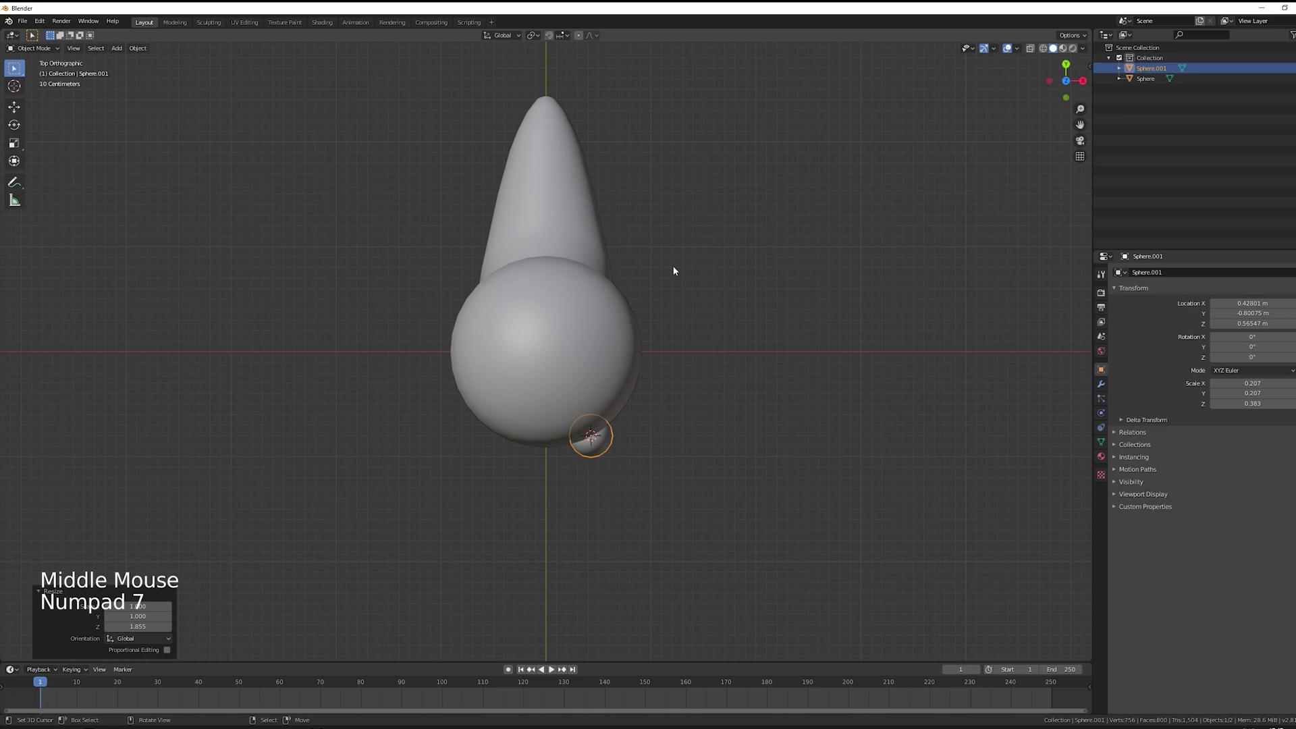
pyautogui.press('z')
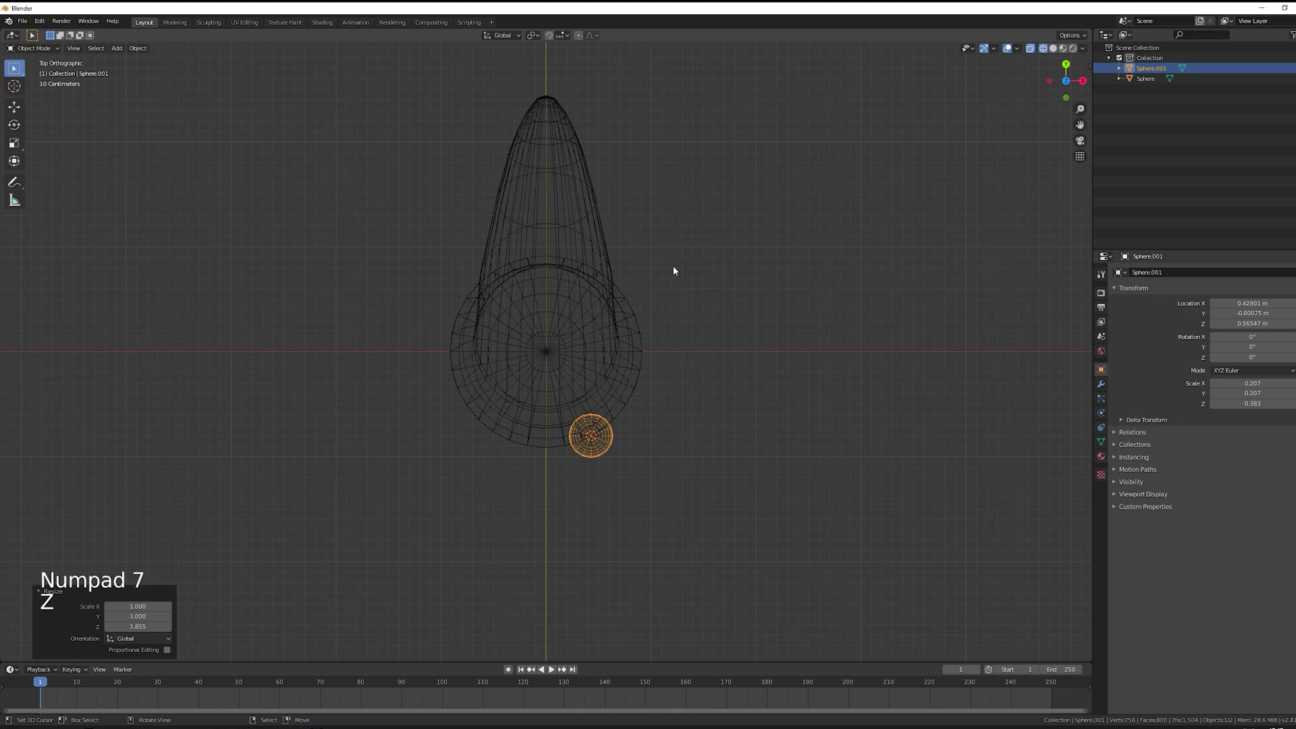
pyautogui.scroll(4, 746, 497)
pyautogui.scroll(2, 746, 497)
pyautogui.keyDown('shift'); pyautogui.moveTo(747, 498); pyautogui.dragTo(661, 427, button='middle'); pyautogui.keyUp('shift')
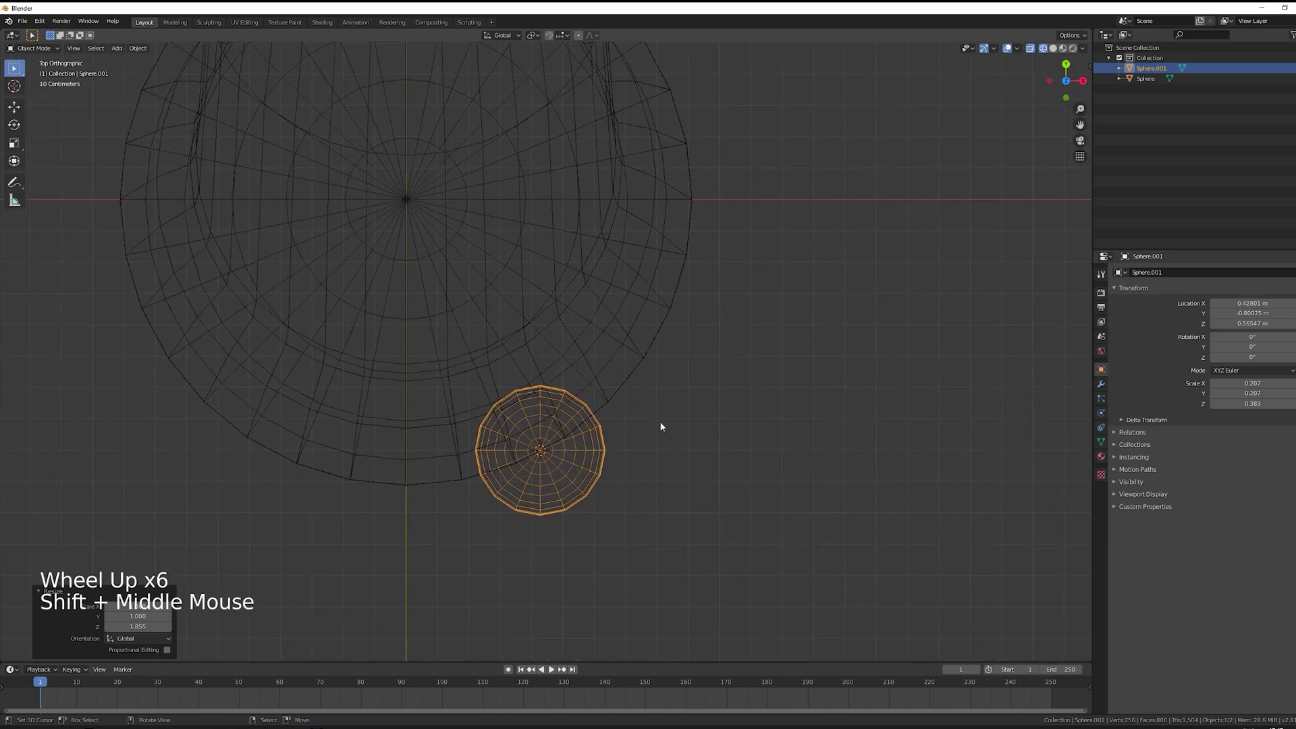
pyautogui.scroll(2, 599, 465)
pyautogui.press('z')
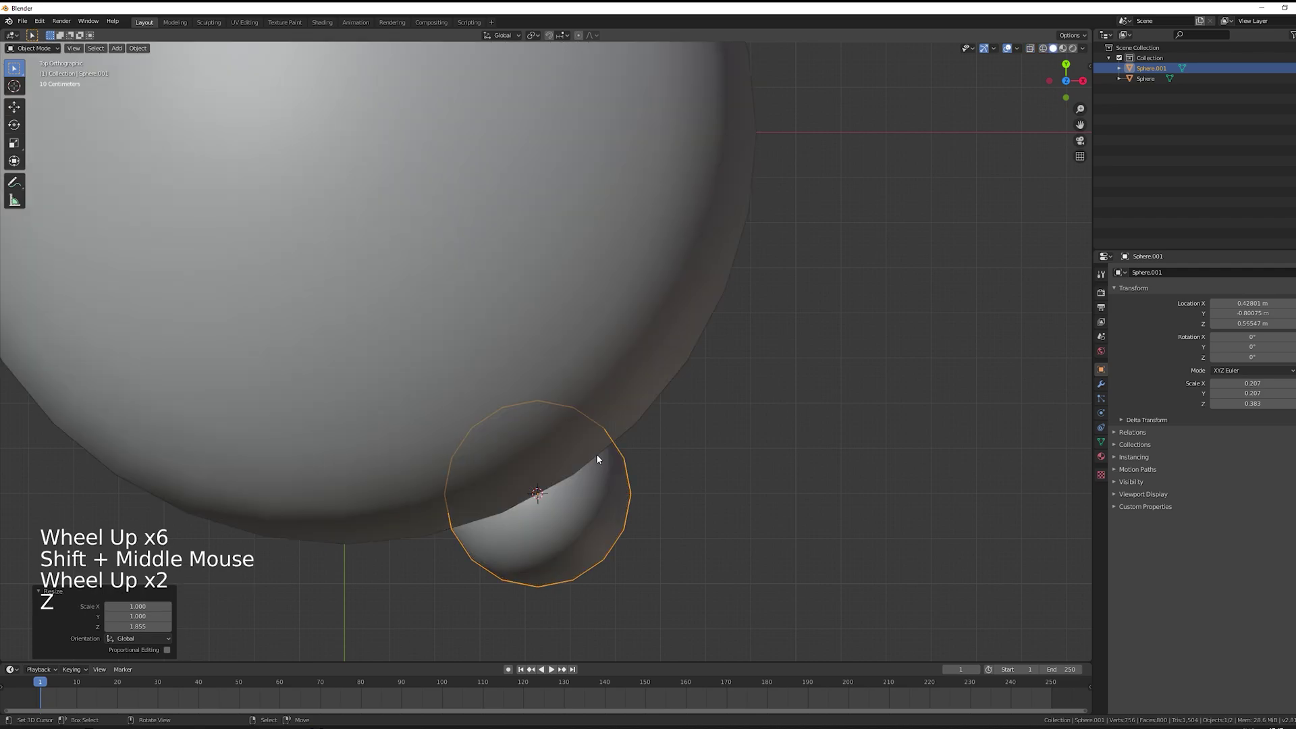
pyautogui.press('z')
pyautogui.press('Tab')
pyautogui.press('a')
# Step: Box-select the half of the eye sphere's vertices facing into the head
pyautogui.press('b')
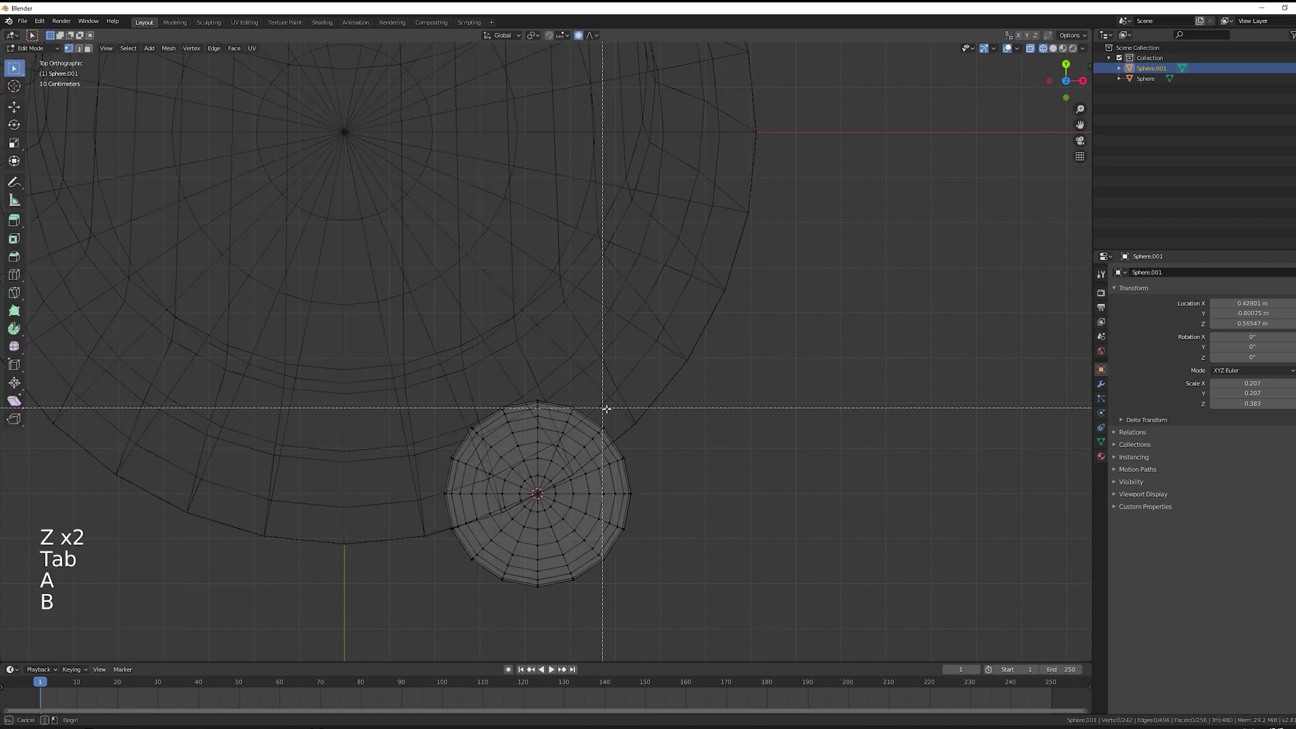
pyautogui.press('b')
pyautogui.moveTo(347, 429); pyautogui.dragTo(515, 503)
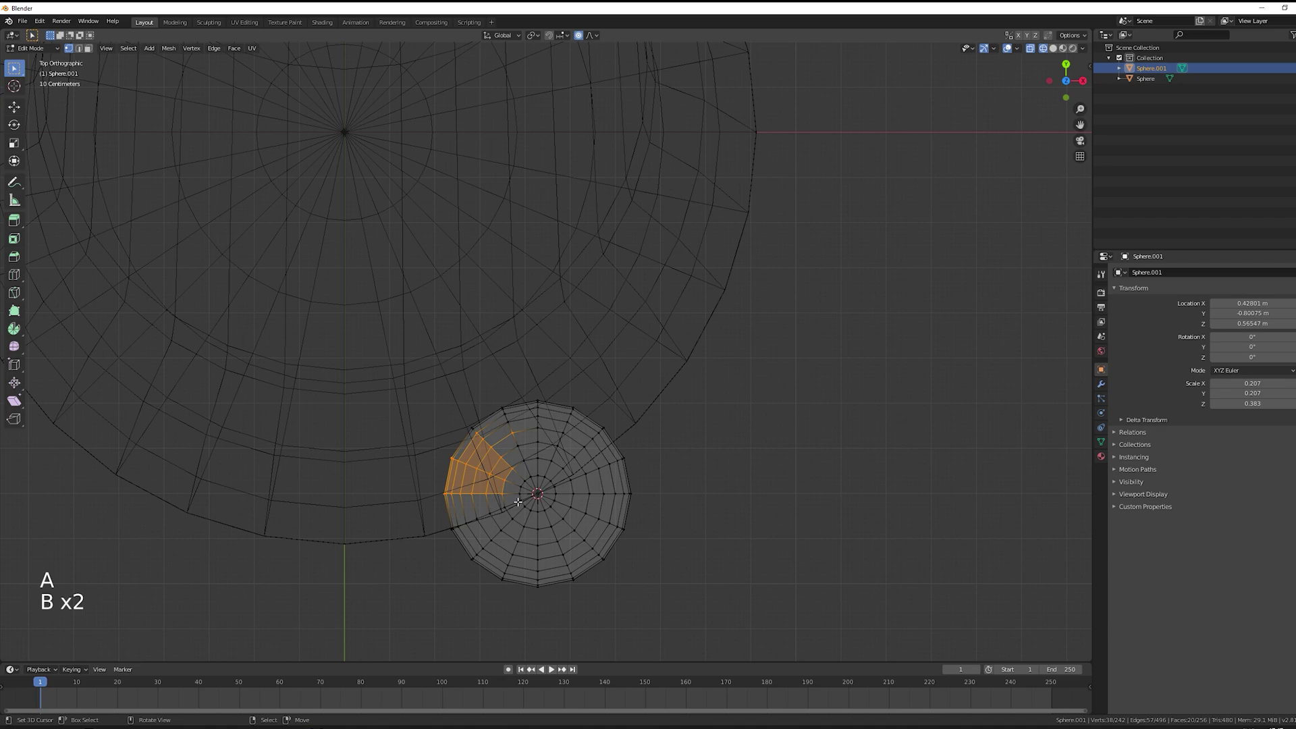
pyautogui.press('b')
pyautogui.moveTo(434, 342)
pyautogui.mouseDown()
pyautogui.moveTo(642, 454)
pyautogui.moveTo(491, 482)
pyautogui.mouseUp()
pyautogui.press('b')
pyautogui.scroll(4, 494, 478)
pyautogui.keyDown('shift'); pyautogui.moveTo(506, 607); pyautogui.dragTo(522, 512, button='middle'); pyautogui.keyUp('shift')
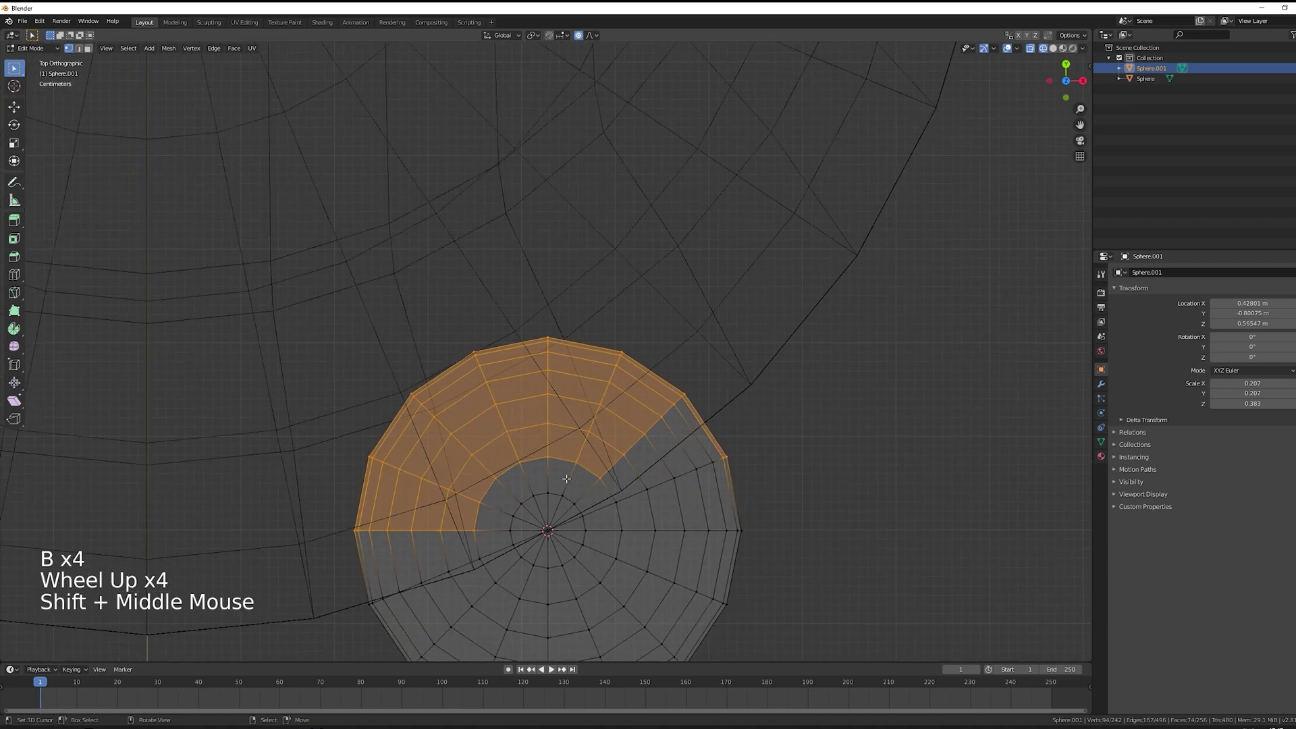
pyautogui.press('b')
pyautogui.press('b')
pyautogui.moveTo(522, 512); pyautogui.dragTo(486, 496)
pyautogui.press('b')
pyautogui.press('b')
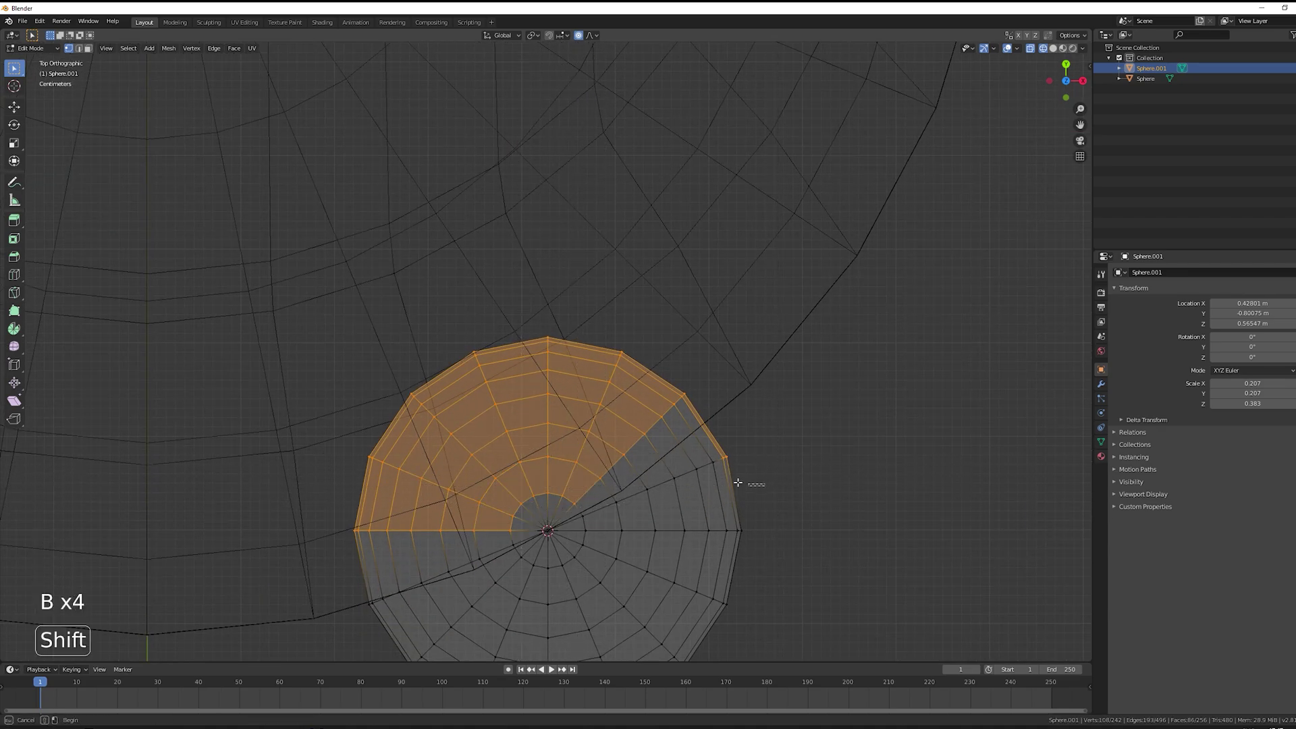
pyautogui.scroll(-3, 663, 426)
# Step: Delete the selected vertices, leaving a half-dome, and return to Object Mode
pyautogui.press('Delete')
pyautogui.click(625, 411)
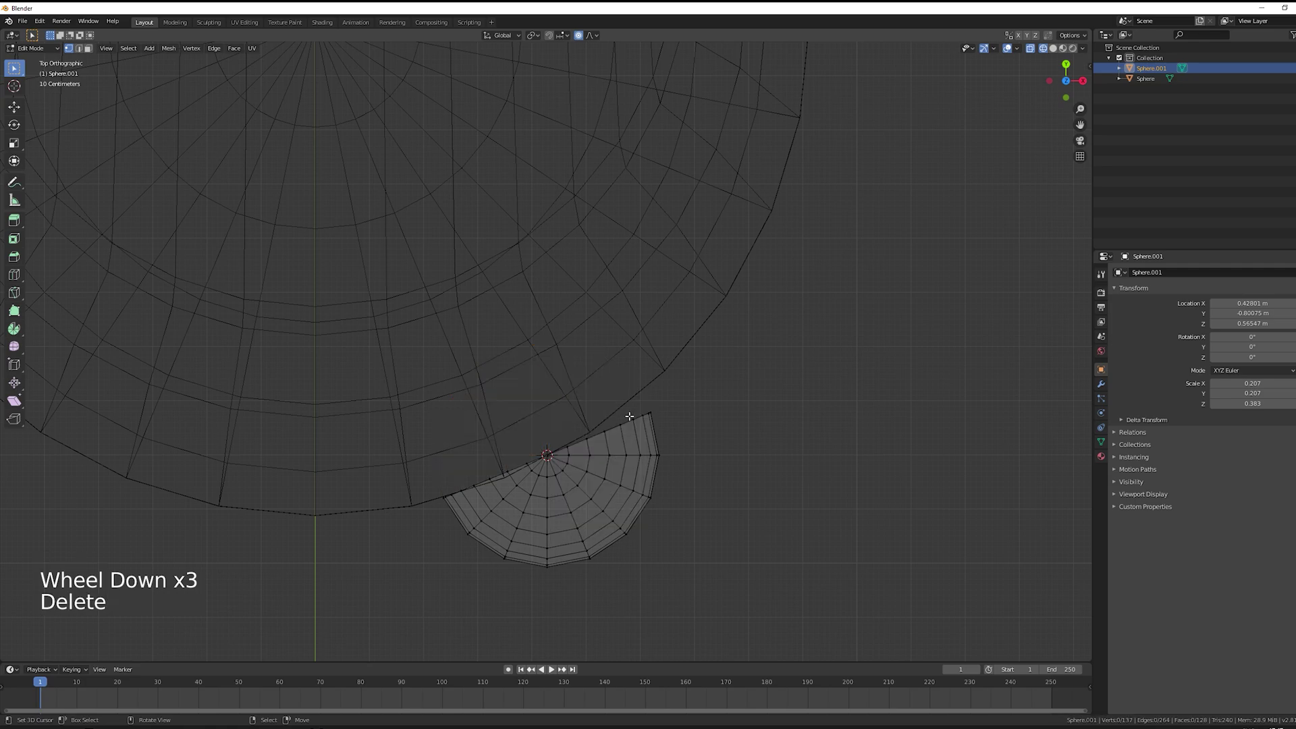
pyautogui.press('a')
pyautogui.press('Tab')
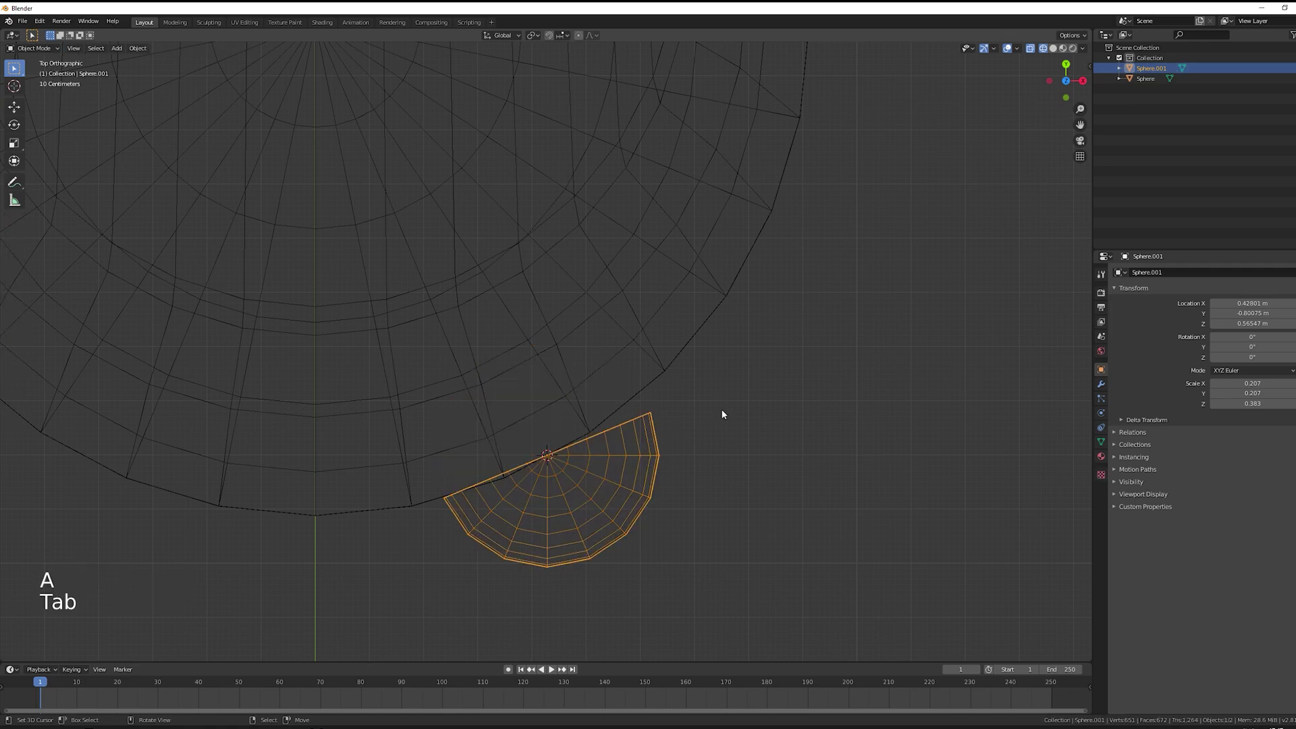
# Step: Rotate and move the half-dome eye onto the head's face, back in solid shading
pyautogui.press('r')
pyautogui.click(725, 378)
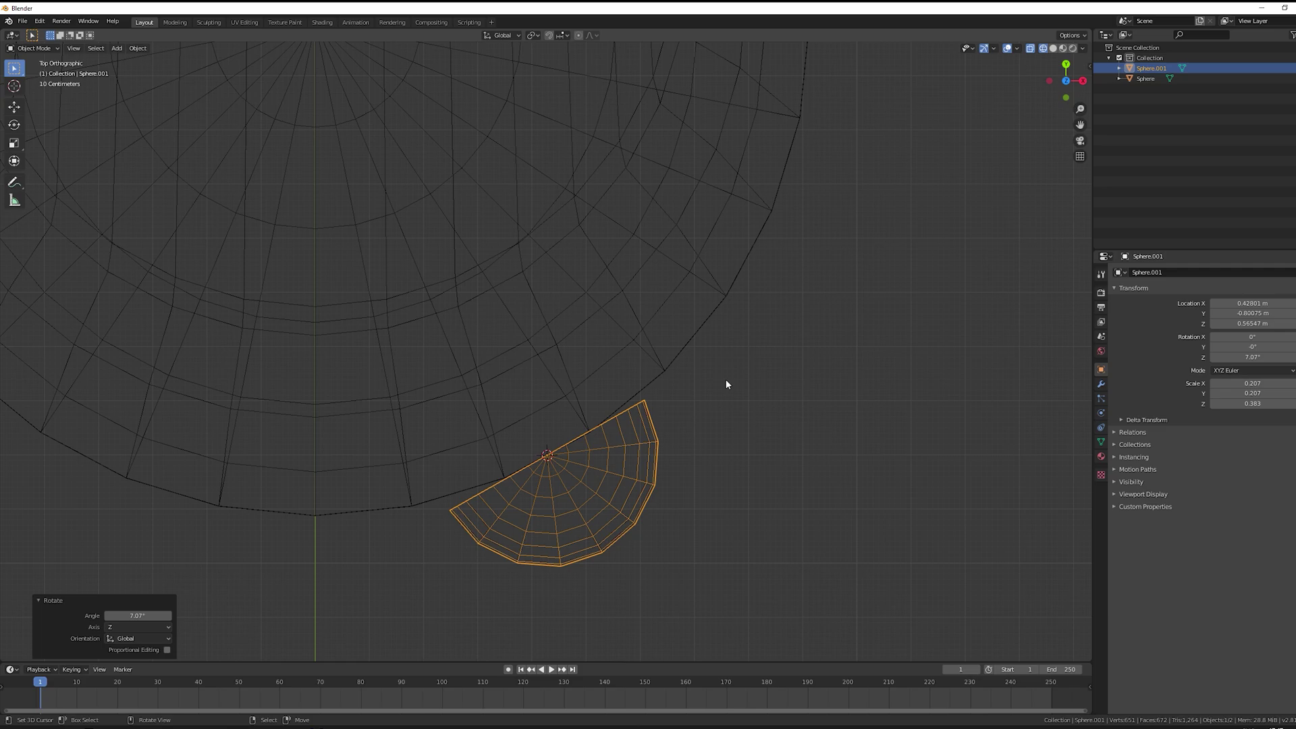
pyautogui.press('g')
pyautogui.click(709, 387)
pyautogui.moveTo(710, 388); pyautogui.dragTo(684, 394, button='middle')
pyautogui.press('z')
pyautogui.scroll(-4, 685, 362)
pyautogui.press('r')
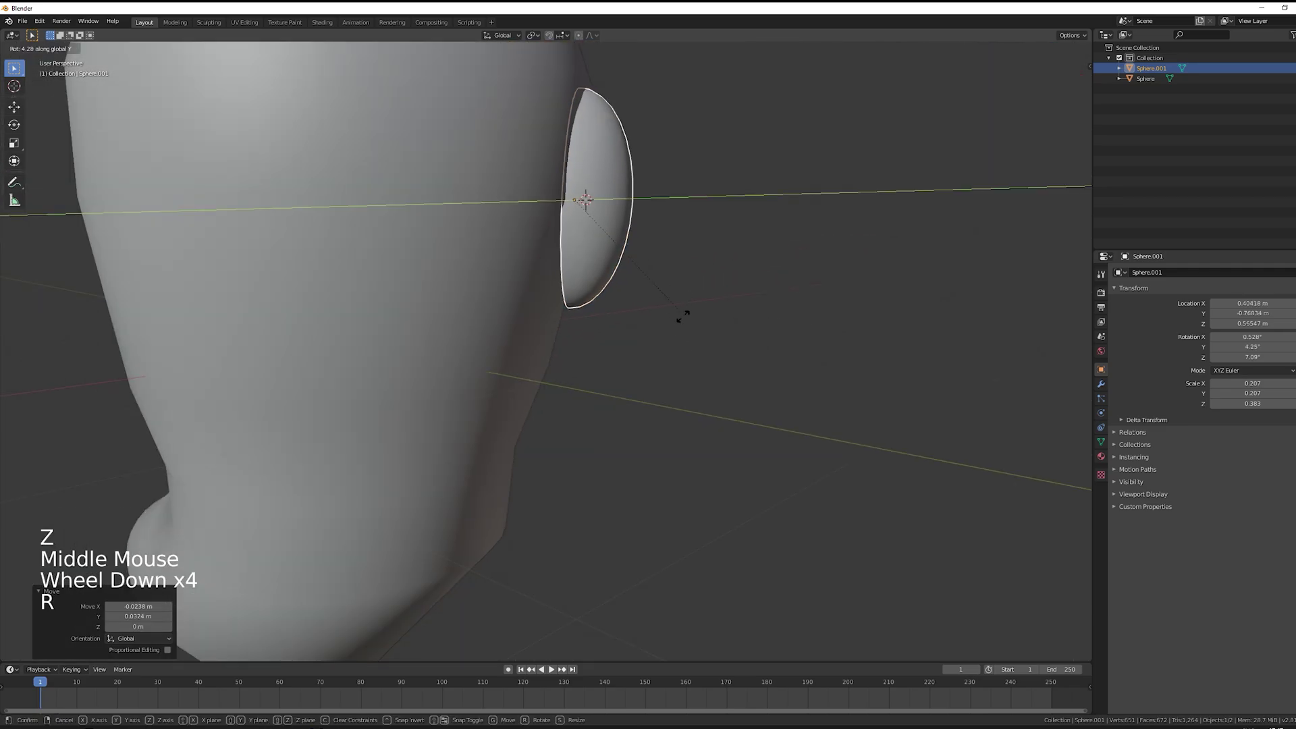
pyautogui.click(683, 313)
# Step: Widen the eye overall, then scale it along its local Y axis to adjust depth
pyautogui.moveTo(683, 313); pyautogui.dragTo(662, 387, button='middle')
pyautogui.press('s')
pyautogui.click(778, 400)
pyautogui.moveTo(778, 400); pyautogui.dragTo(708, 472, button='middle')
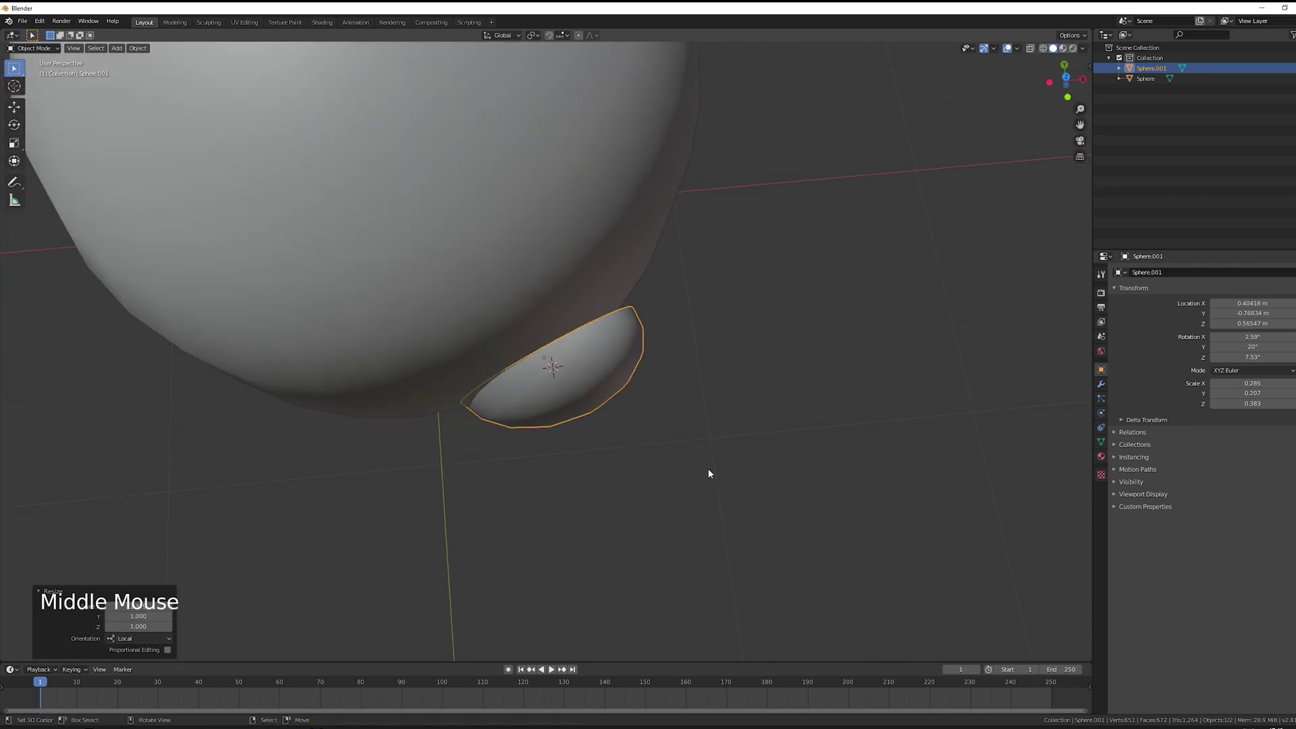
pyautogui.press('s')
pyautogui.press('y')
pyautogui.press('y')
pyautogui.click(735, 522)
# Step: Reposition the eye and tilt it around X so it sits flush on the head
pyautogui.press('g')
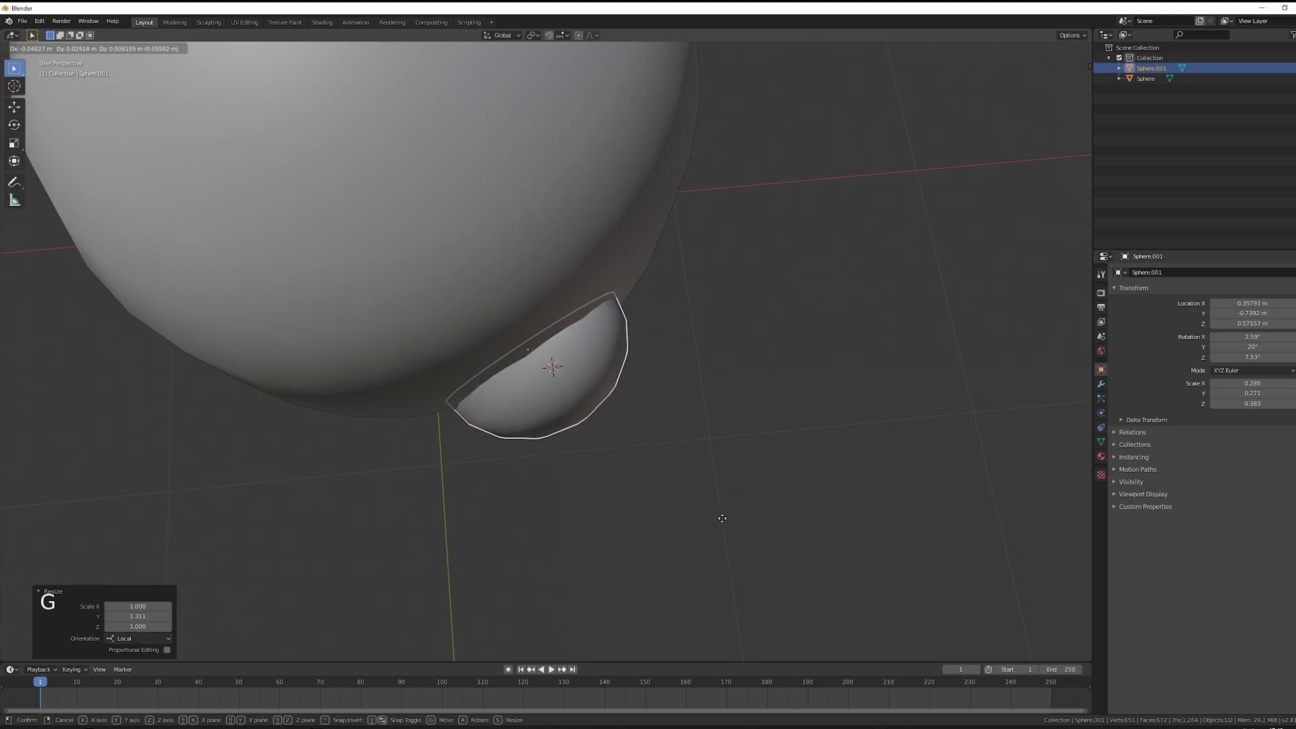
pyautogui.click(718, 515)
pyautogui.scroll(-3, 668, 403)
pyautogui.moveTo(718, 516)
pyautogui.mouseDown(button='middle')
pyautogui.moveTo(667, 402)
pyautogui.moveTo(699, 312)
pyautogui.moveTo(575, 363)
pyautogui.mouseUp(button='middle')
pyautogui.press('r')
pyautogui.click(696, 327)
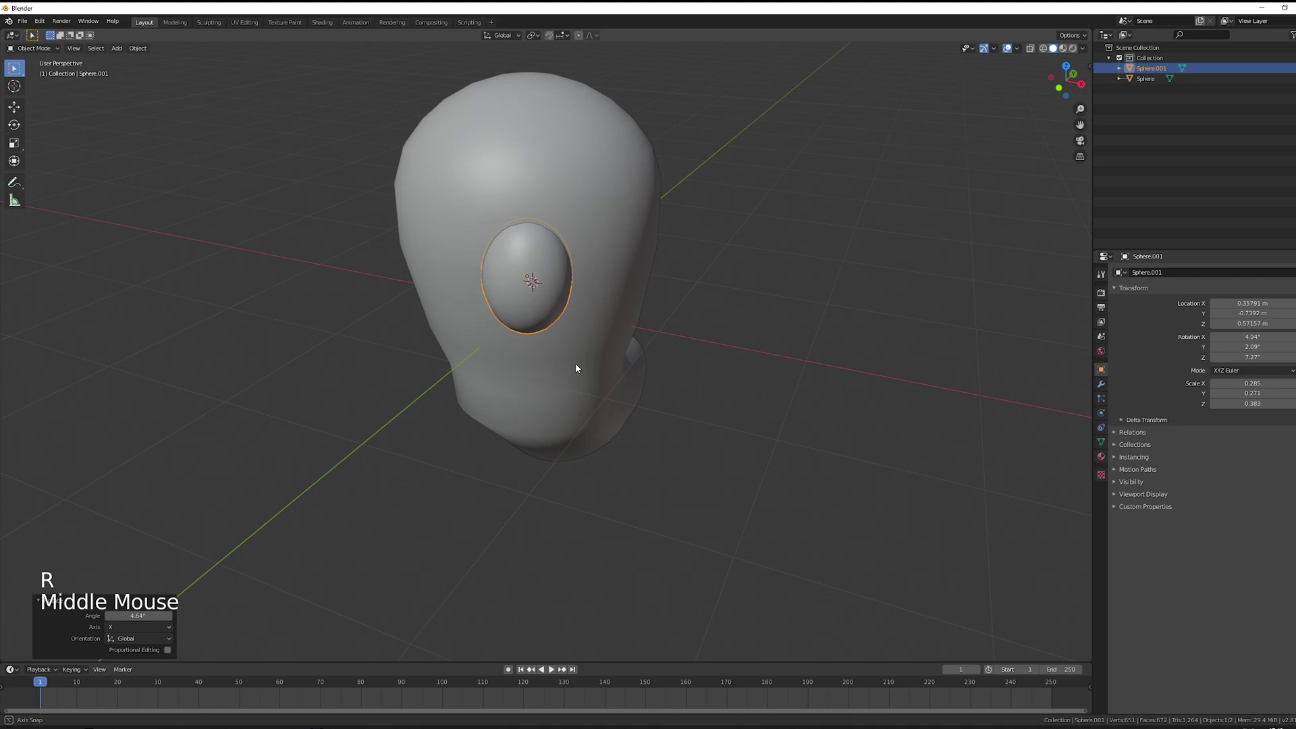
pyautogui.scroll(-2, 575, 362)
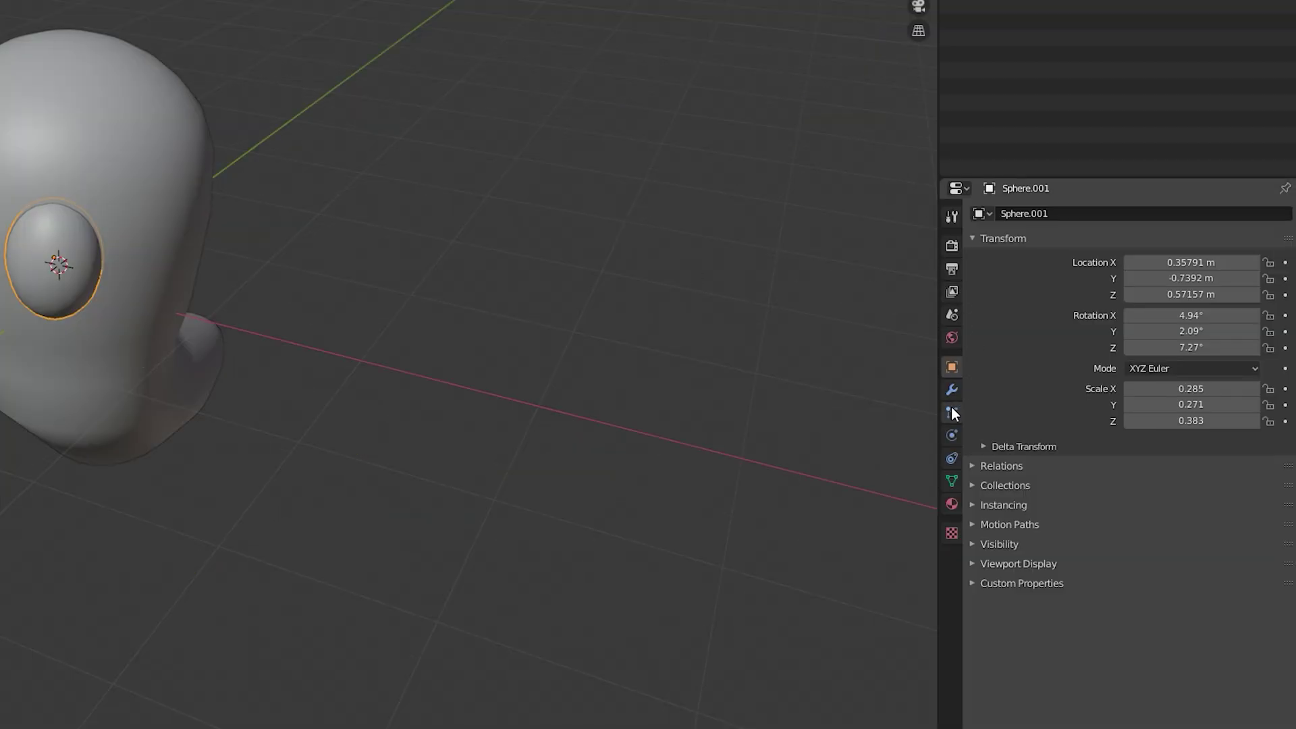
# Step: Add a Mirror modifier to the eye using the head Sphere as mirror object
pyautogui.click(951, 391)
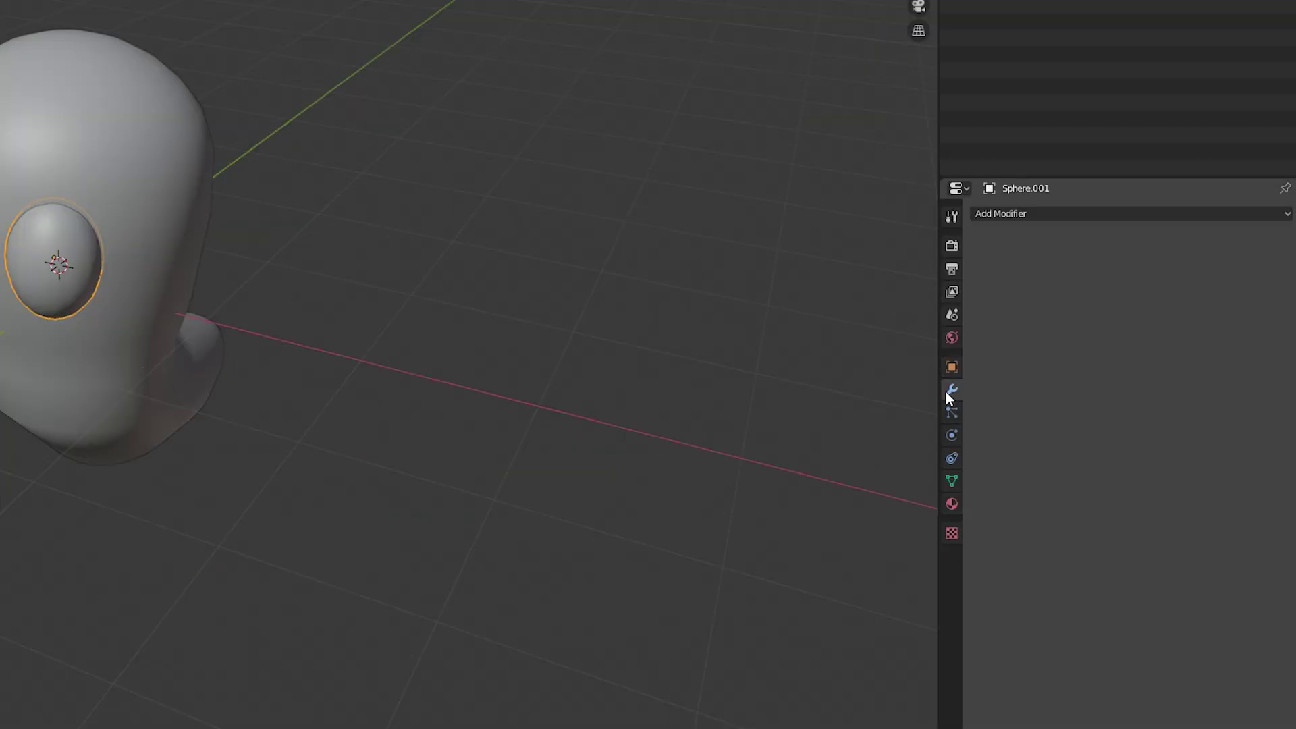
pyautogui.click(1025, 213)
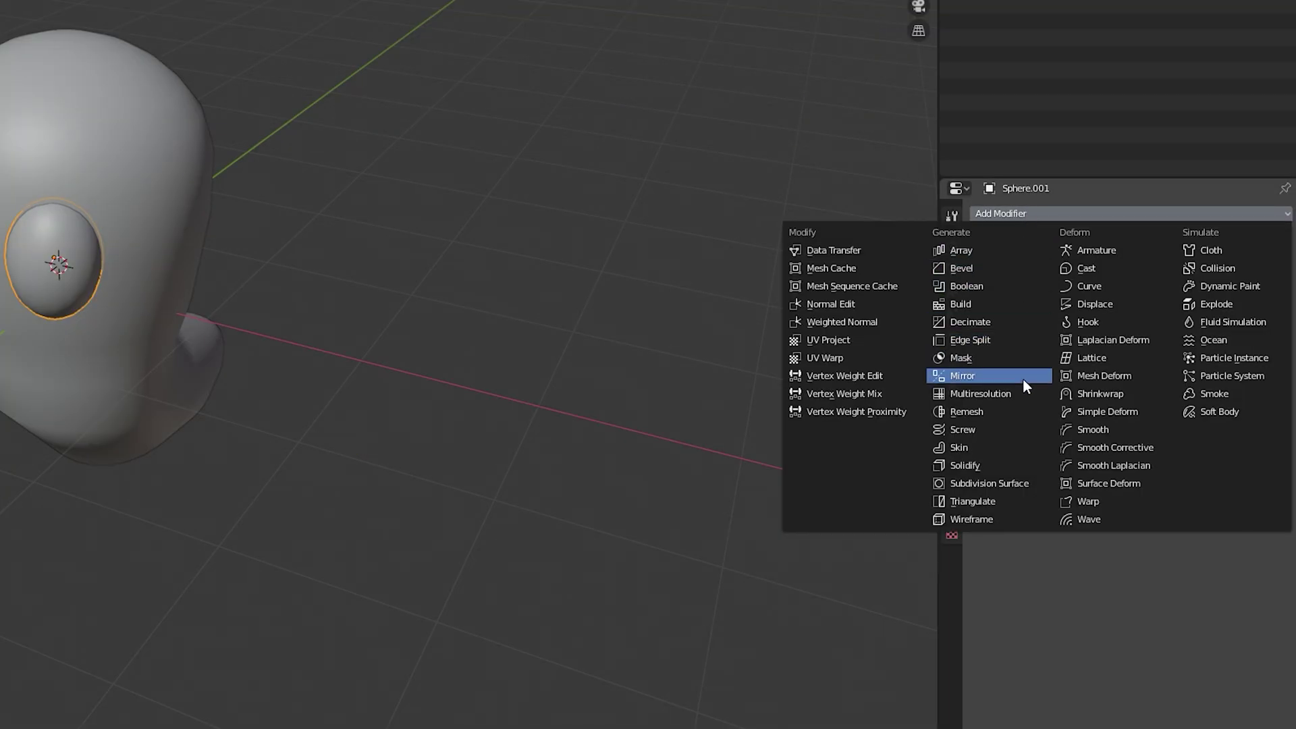
pyautogui.click(988, 375)
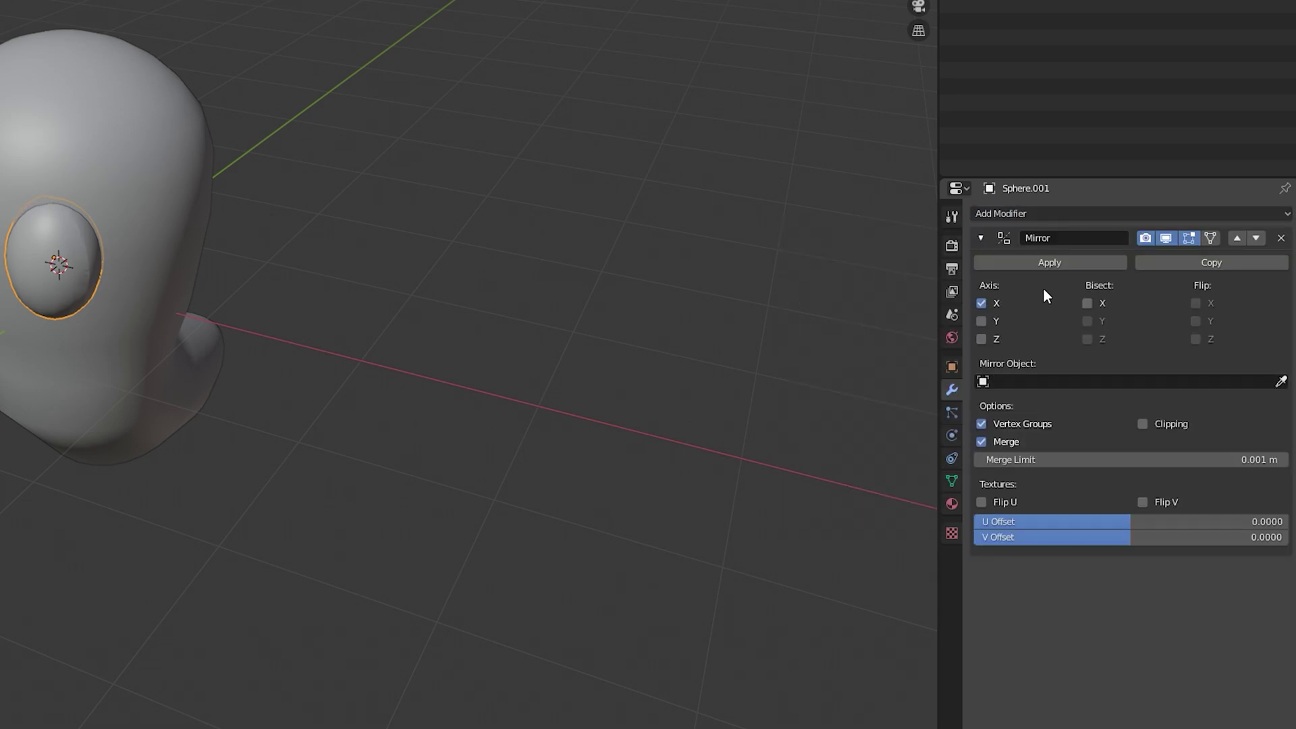
pyautogui.scroll(1, 577, 333)
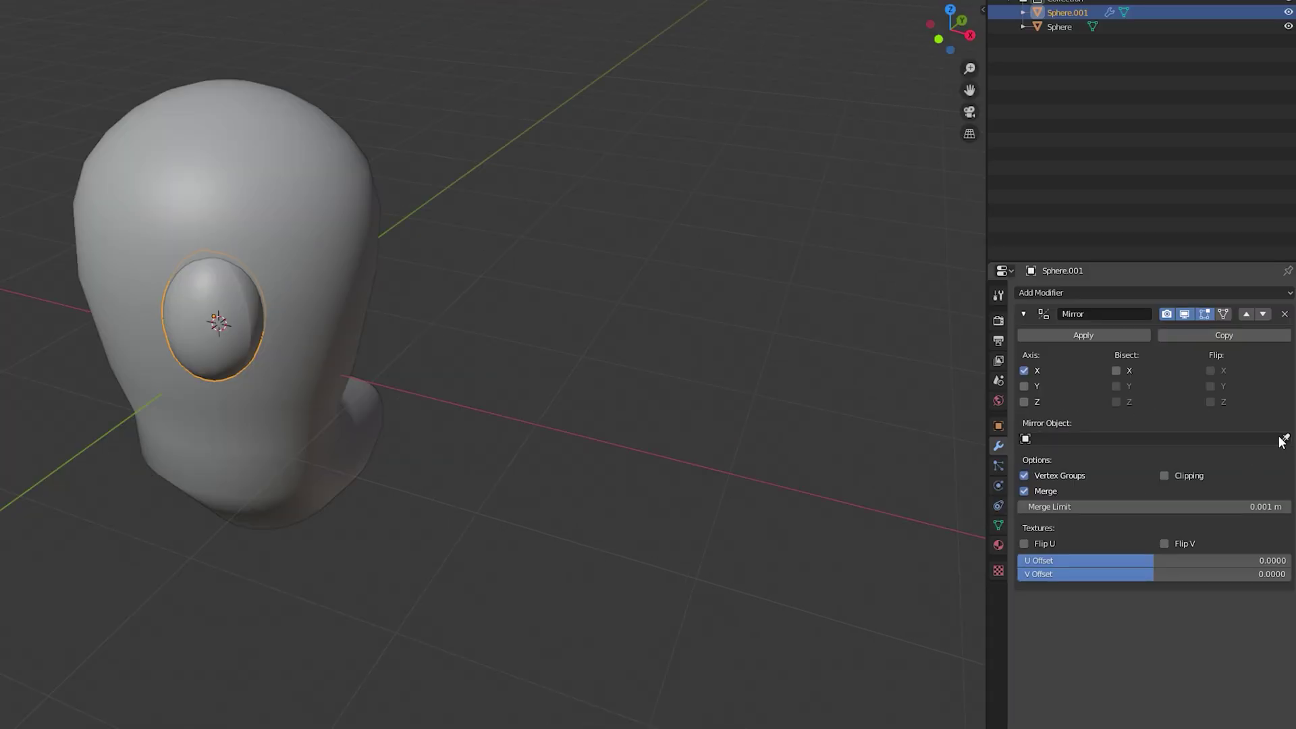
pyautogui.click(264, 198)
# Step: Scale both mirrored eyes into taller oval shapes
pyautogui.moveTo(259, 291); pyautogui.dragTo(328, 293, button='middle')
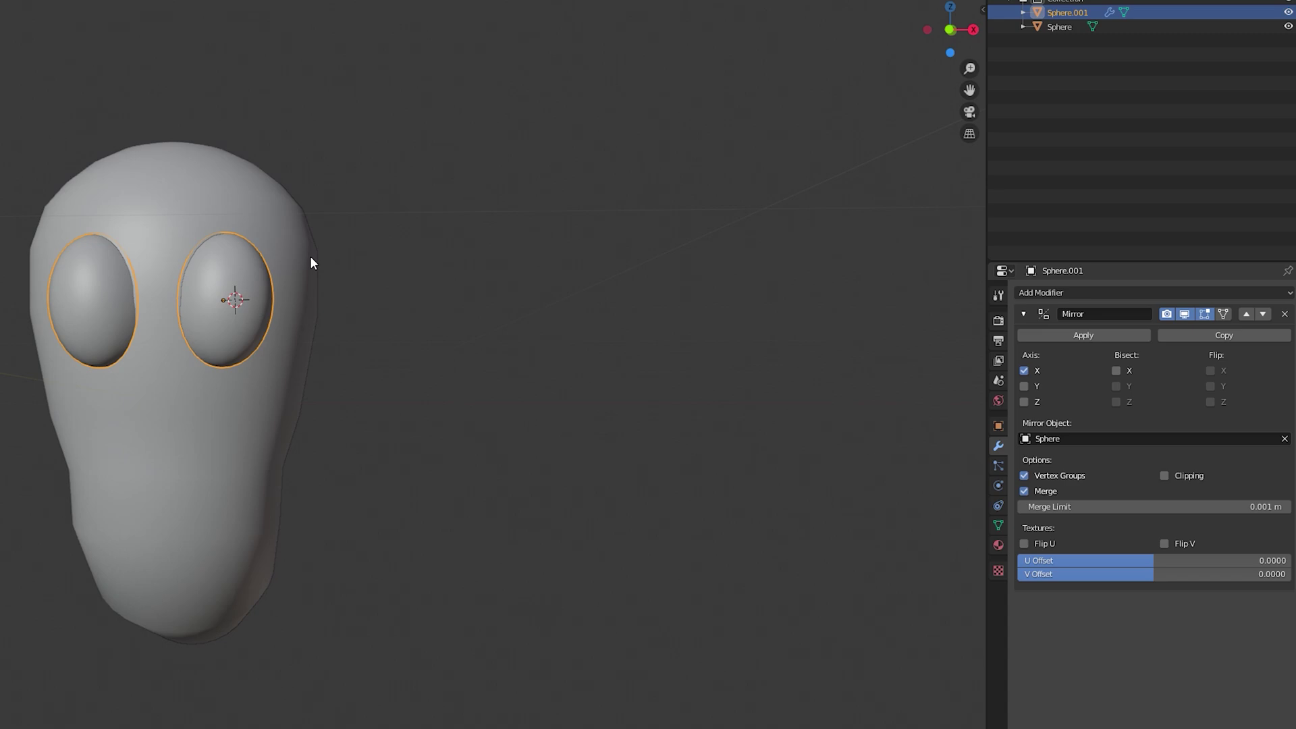
pyautogui.scroll(2, 586, 277)
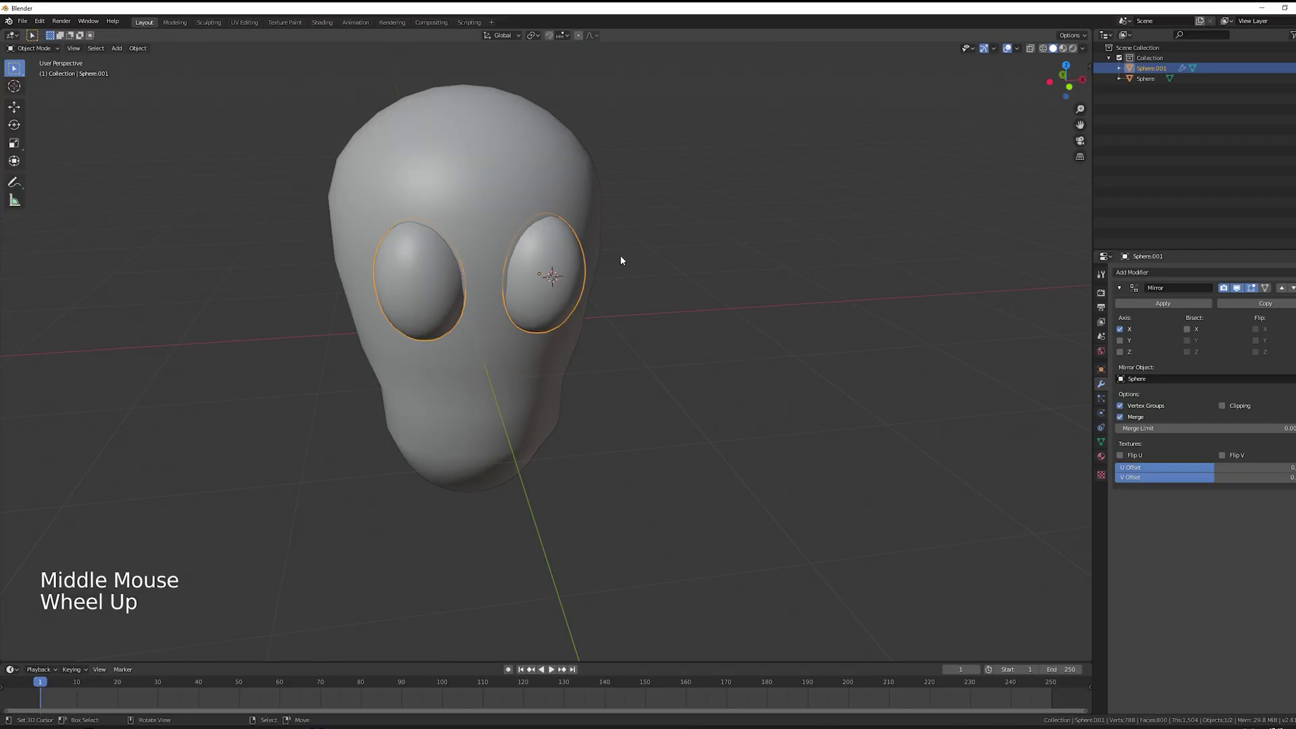
pyautogui.press('s')
pyautogui.click(602, 262)
pyautogui.press('s')
pyautogui.click(607, 229)
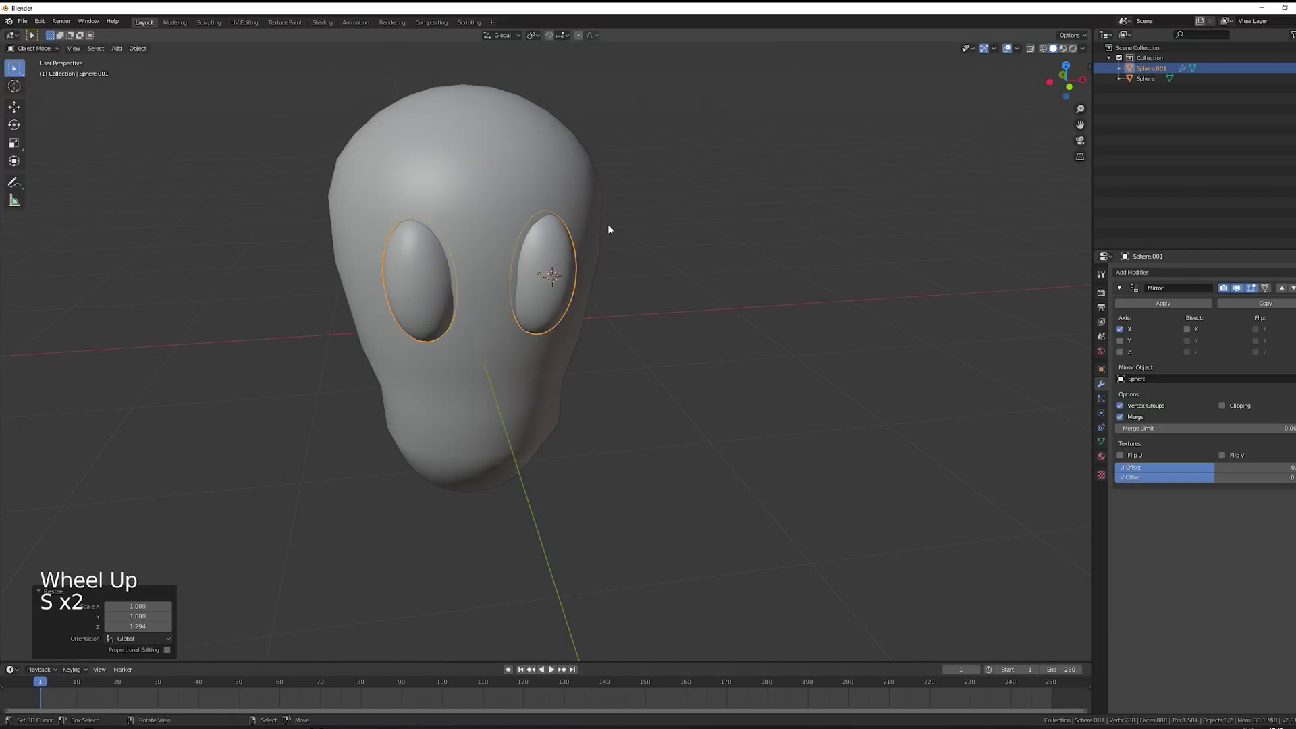
pyautogui.moveTo(608, 229)
pyautogui.mouseDown(button='middle')
pyautogui.moveTo(552, 263)
pyautogui.moveTo(562, 233)
pyautogui.moveTo(603, 314)
pyautogui.moveTo(593, 328)
pyautogui.mouseUp(button='middle')
pyautogui.scroll(-3, 563, 233)
pyautogui.press('Tab')
pyautogui.press('Tab')
# Step: Rename the head object to Ghost01 in Object properties
pyautogui.click(512, 252)
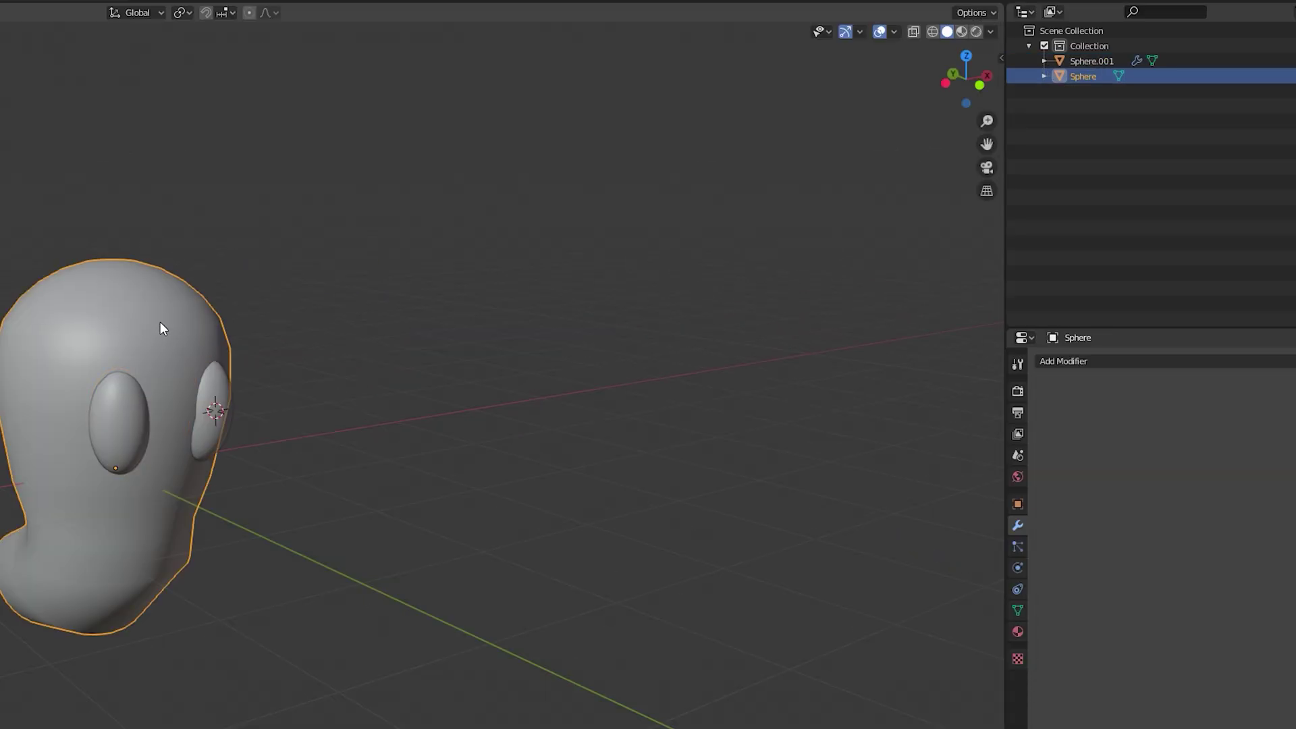
pyautogui.click(1018, 503)
pyautogui.click(1087, 362)
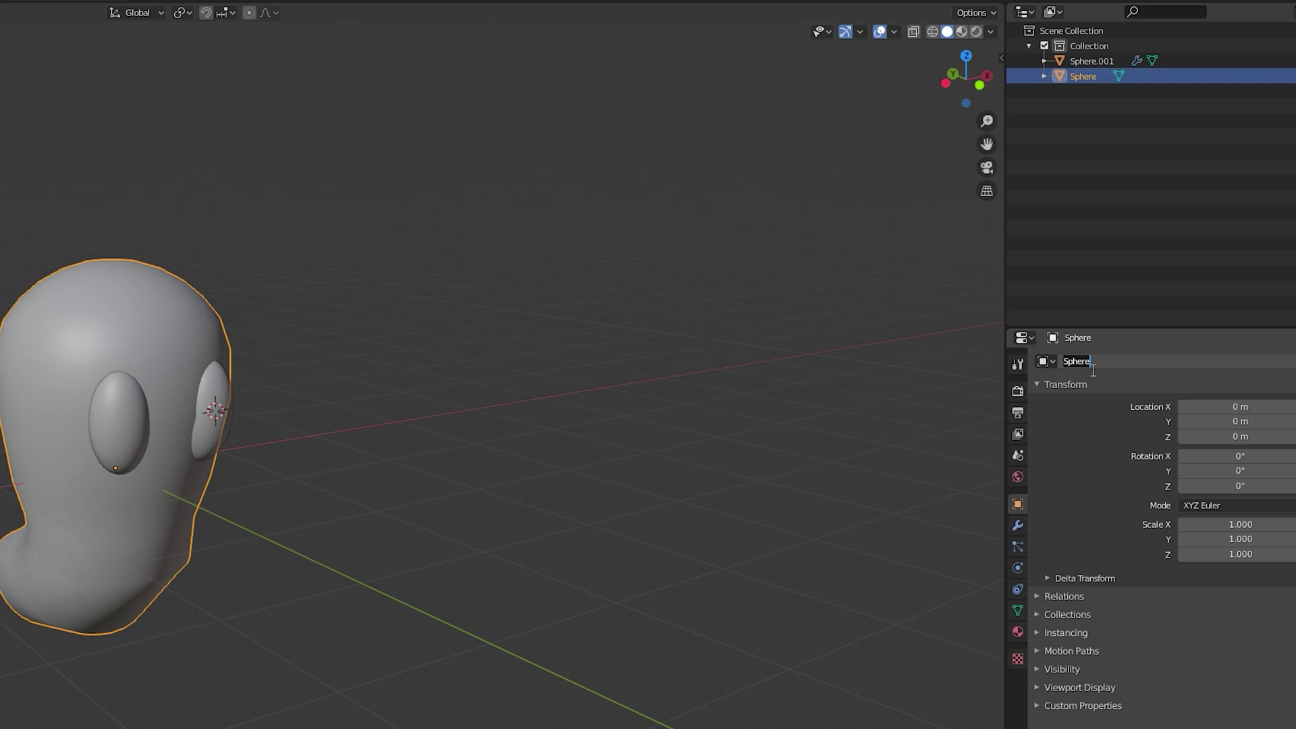
pyautogui.write('Ghost01')
pyautogui.press('Return')
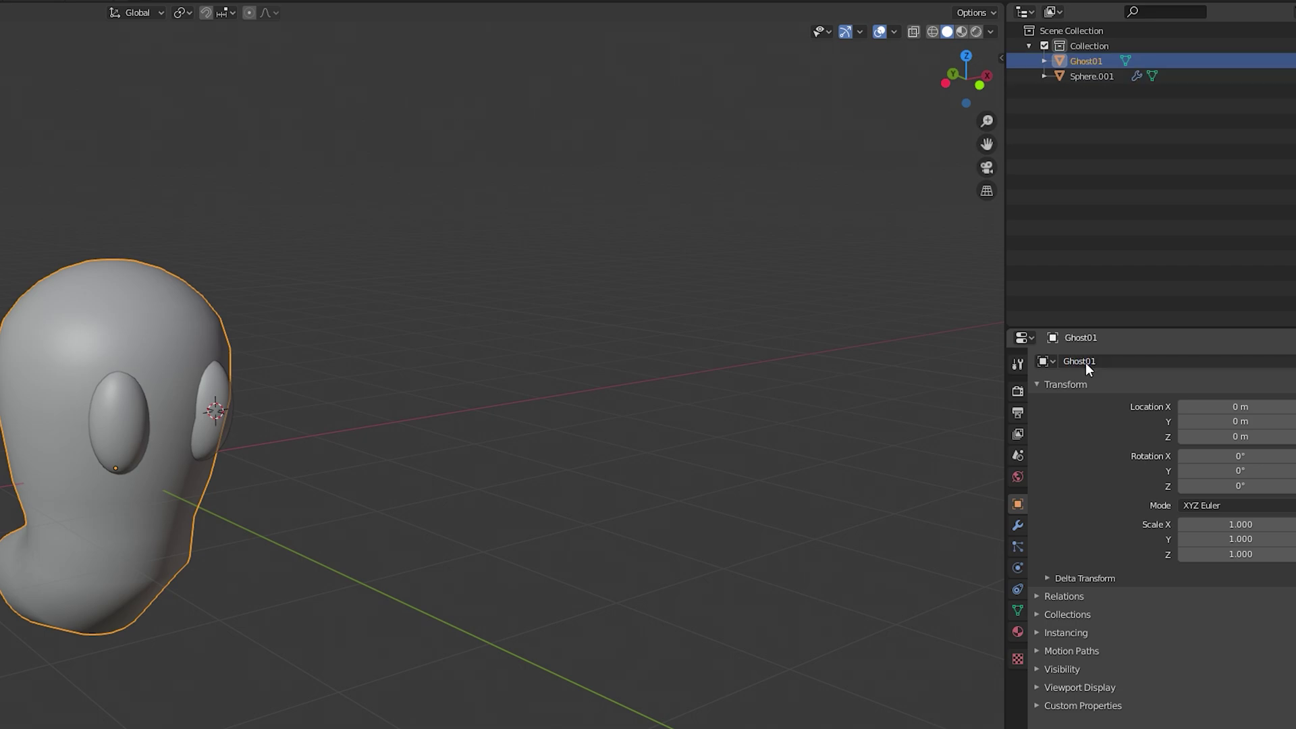
# Step: Rename the eyes object to GhostEyes01 and start saving the file with Ctrl+S
pyautogui.click(100, 405)
pyautogui.click(1110, 362)
pyautogui.write('G')
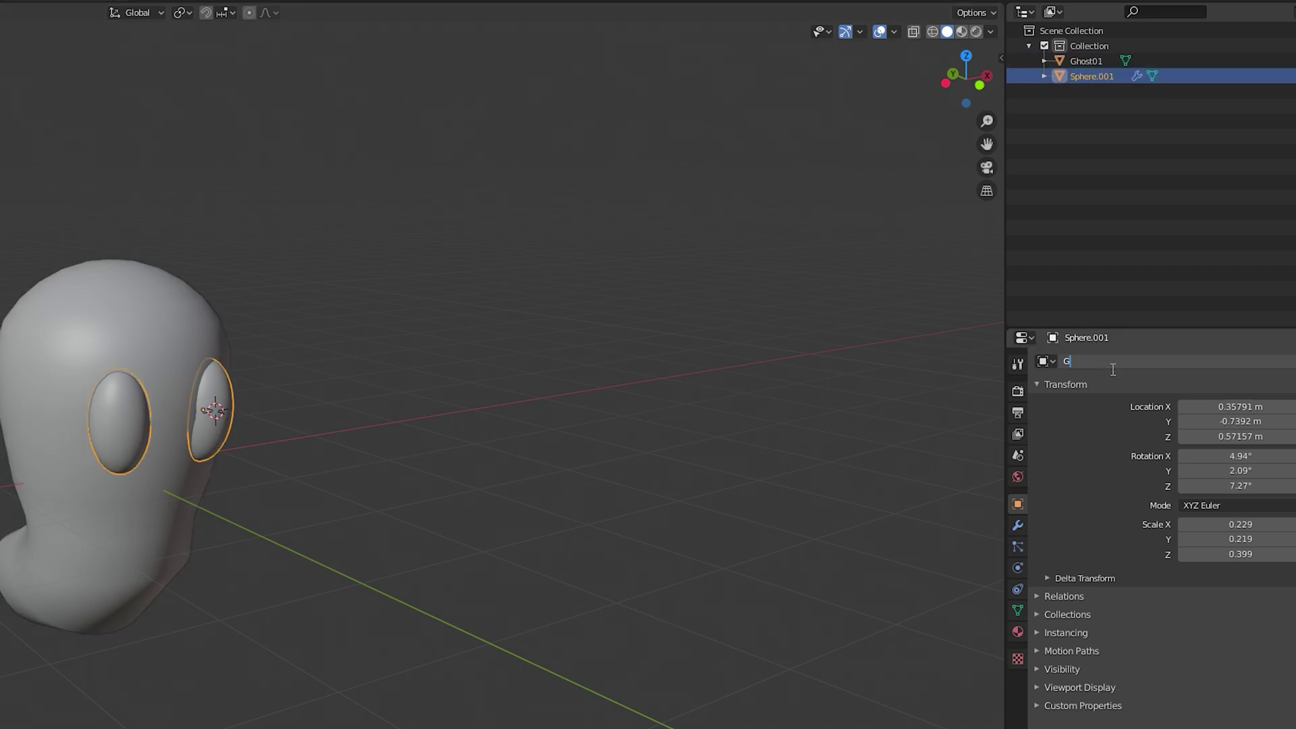
pyautogui.write('1')
pyautogui.press('Return')
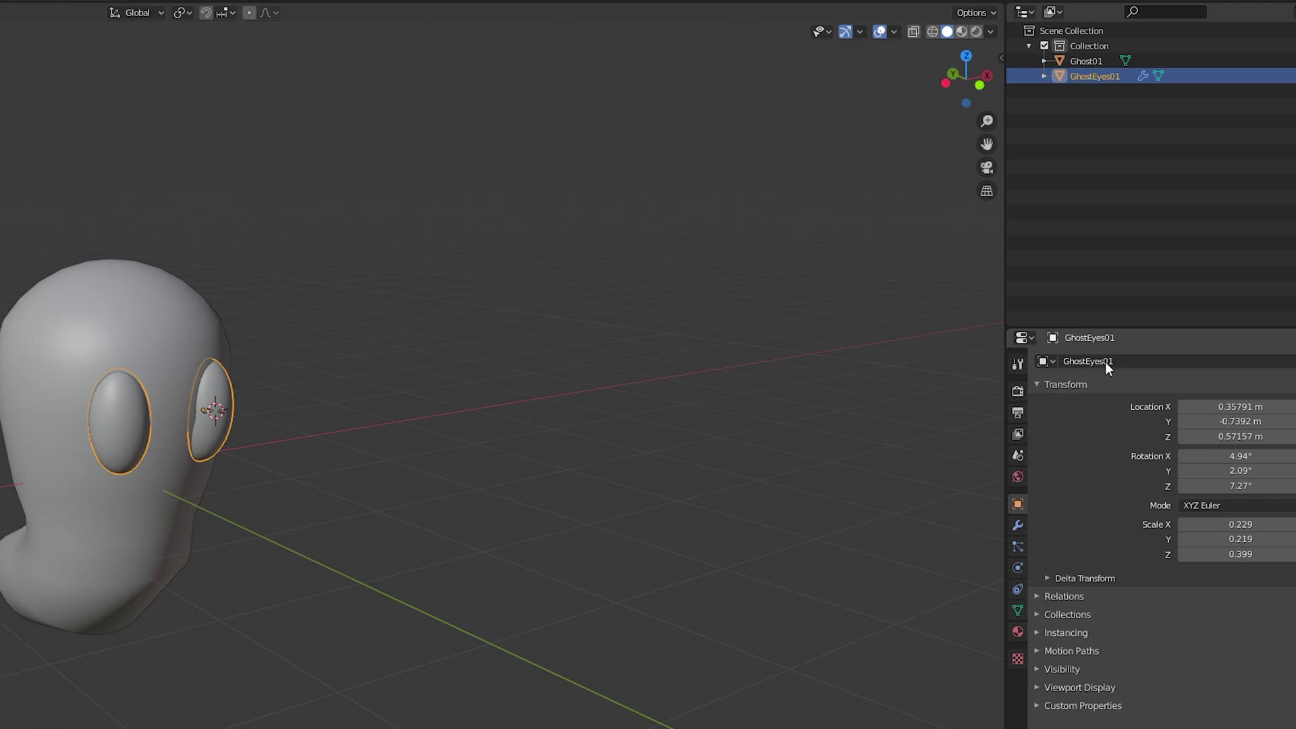
pyautogui.hotkey('ctrl', 's')
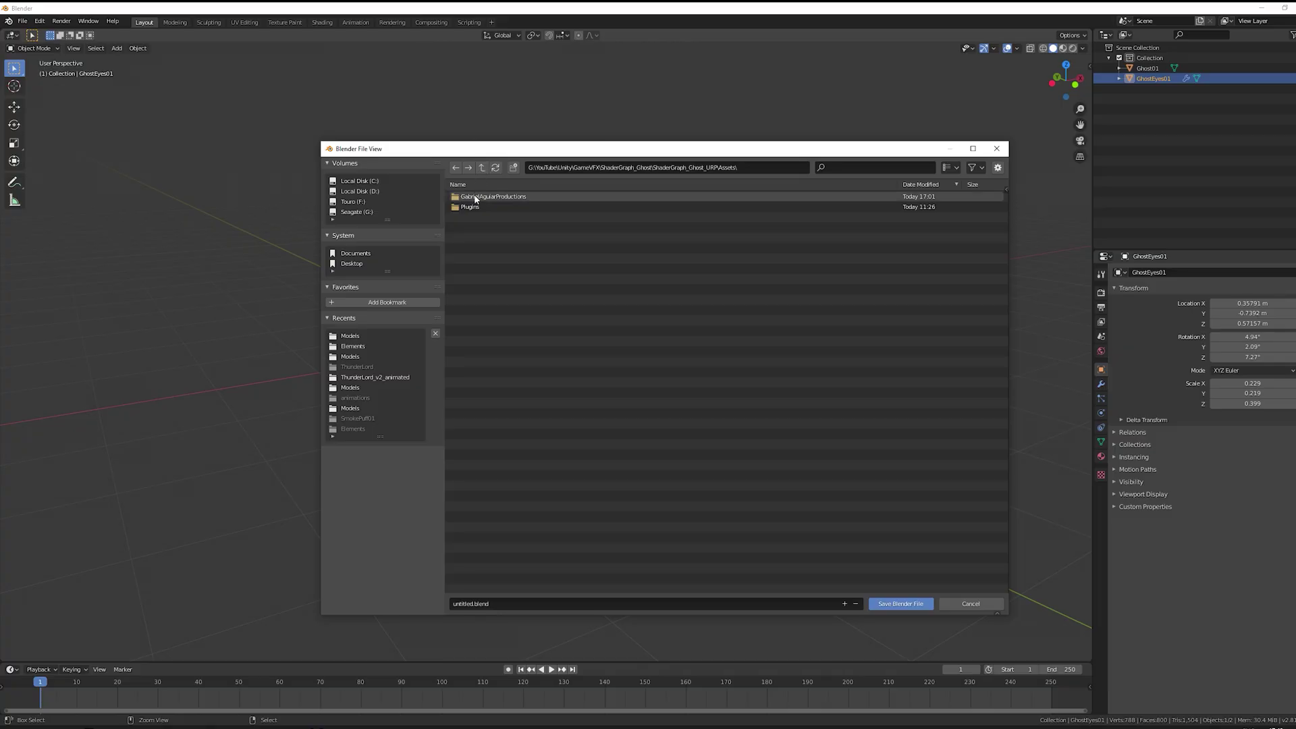
# Step: Save the blend file as GhostTut in the project's Models folder
pyautogui.doubleClick(474, 199)
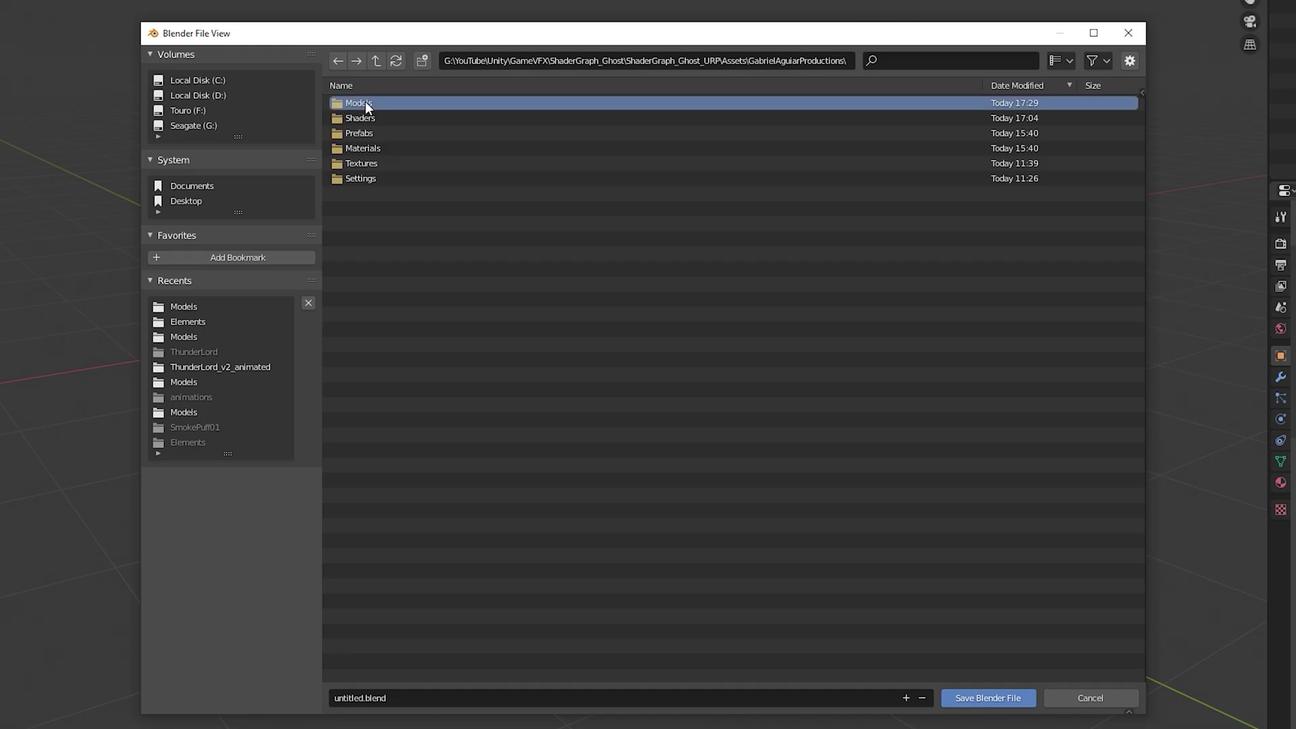
pyautogui.doubleClick(366, 101)
pyautogui.click(386, 698)
pyautogui.write('GhostTut02')
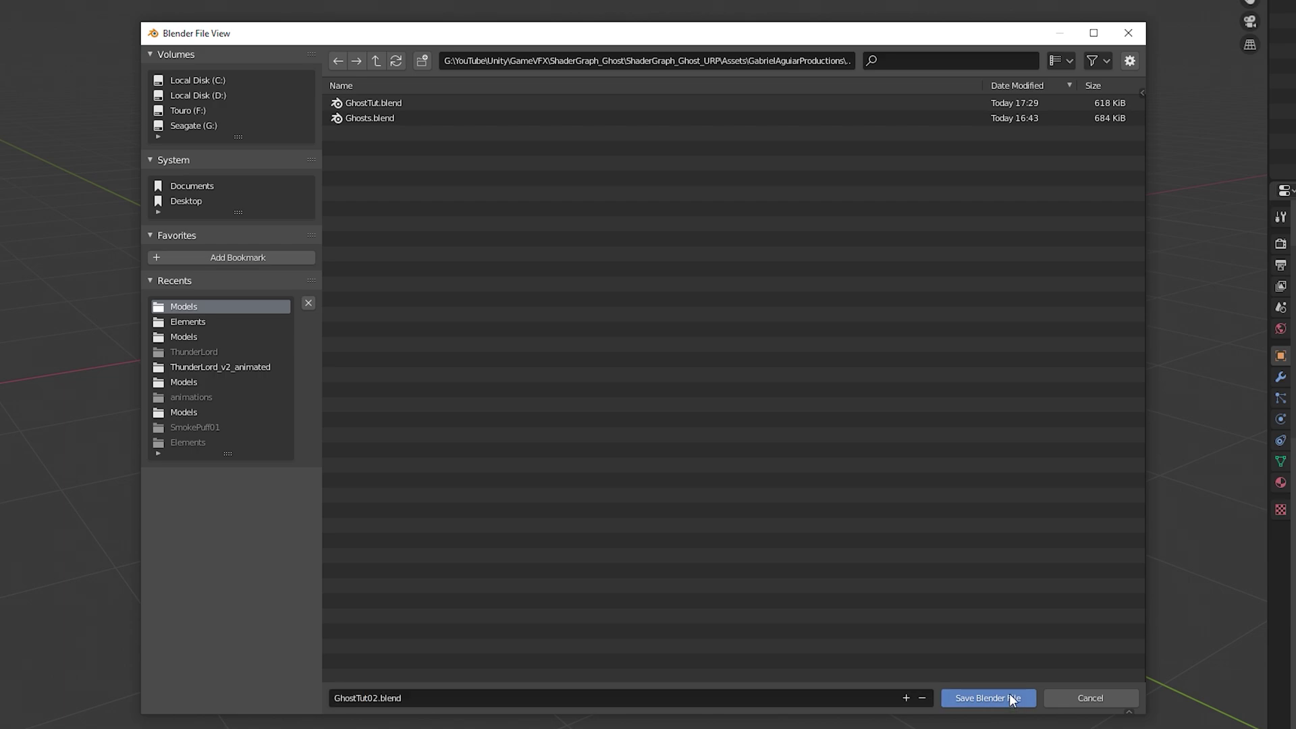
pyautogui.click(1009, 696)
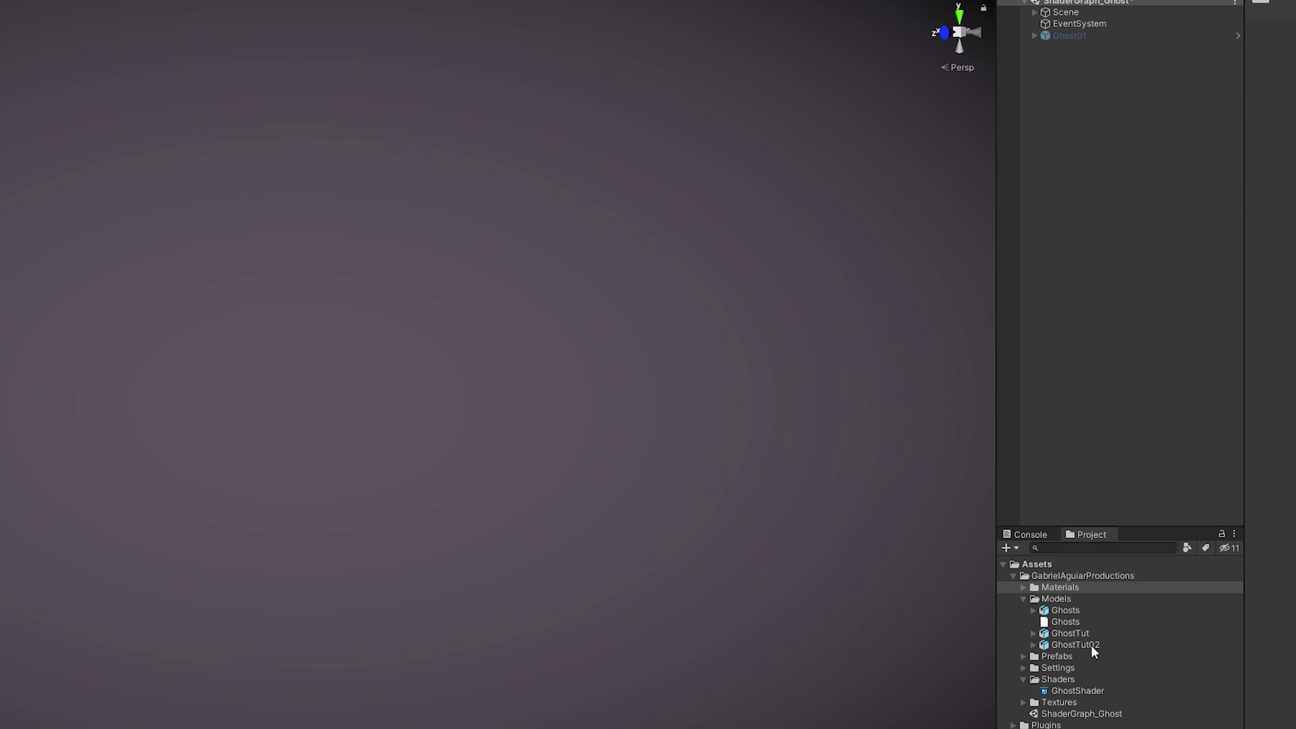
# Step: Drag GhostTut into the Hierarchy, expand it and select the Ghost body part
pyautogui.moveTo(1080, 635); pyautogui.dragTo(1092, 403)
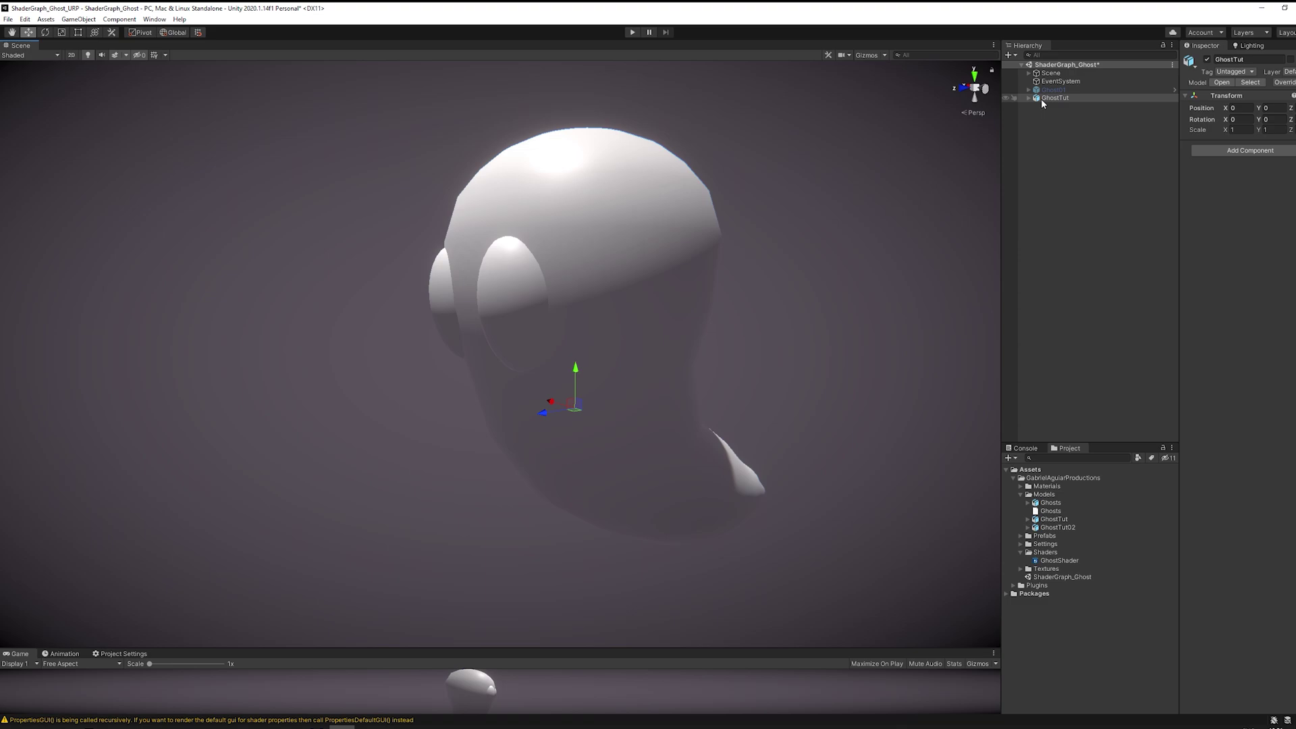
pyautogui.click(1029, 97)
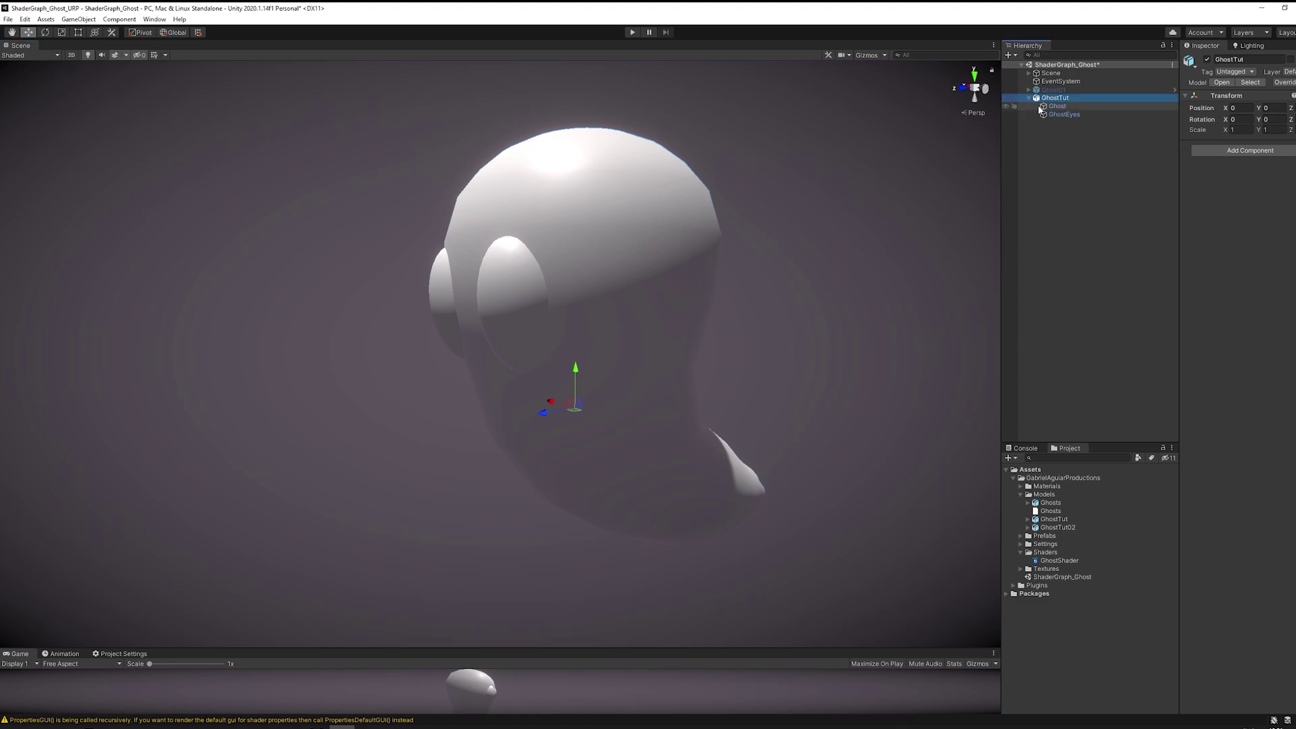
pyautogui.click(1053, 106)
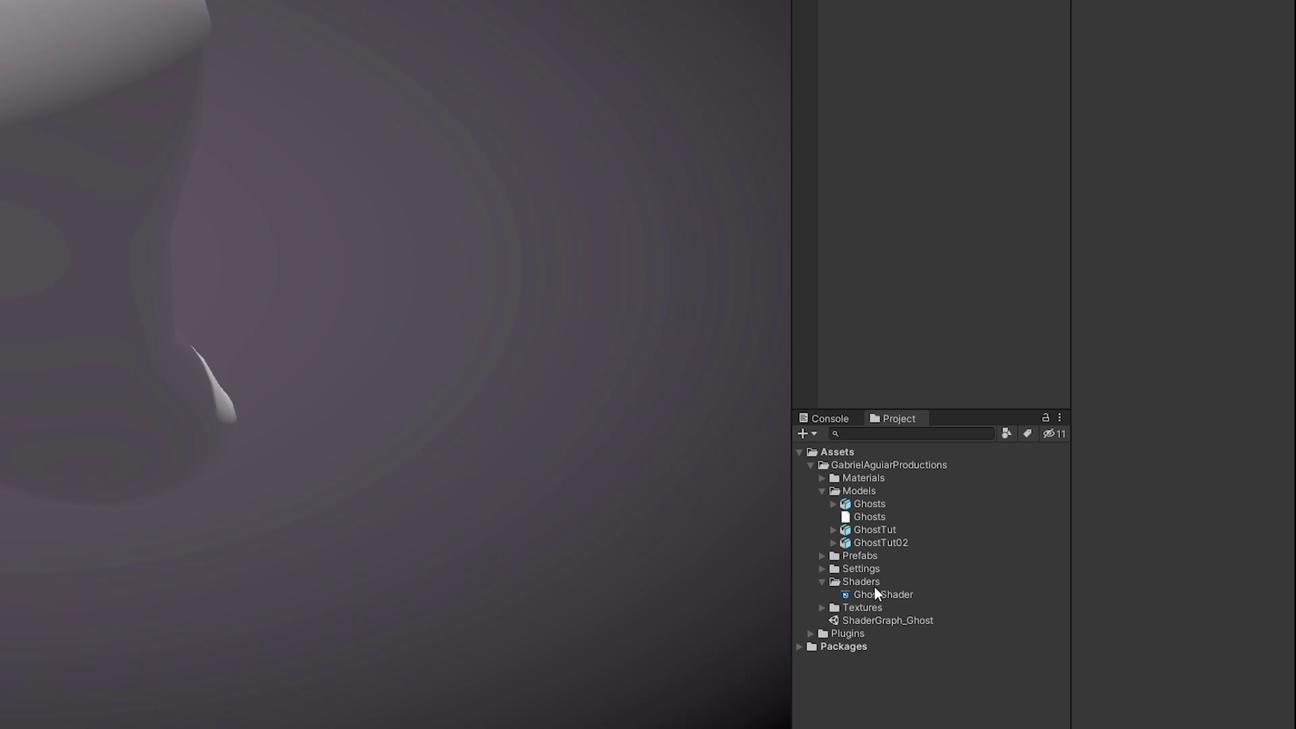
# Step: Create an Unlit Graph shader named GhostShaderTut in the Shaders folder
pyautogui.rightClick(874, 583)
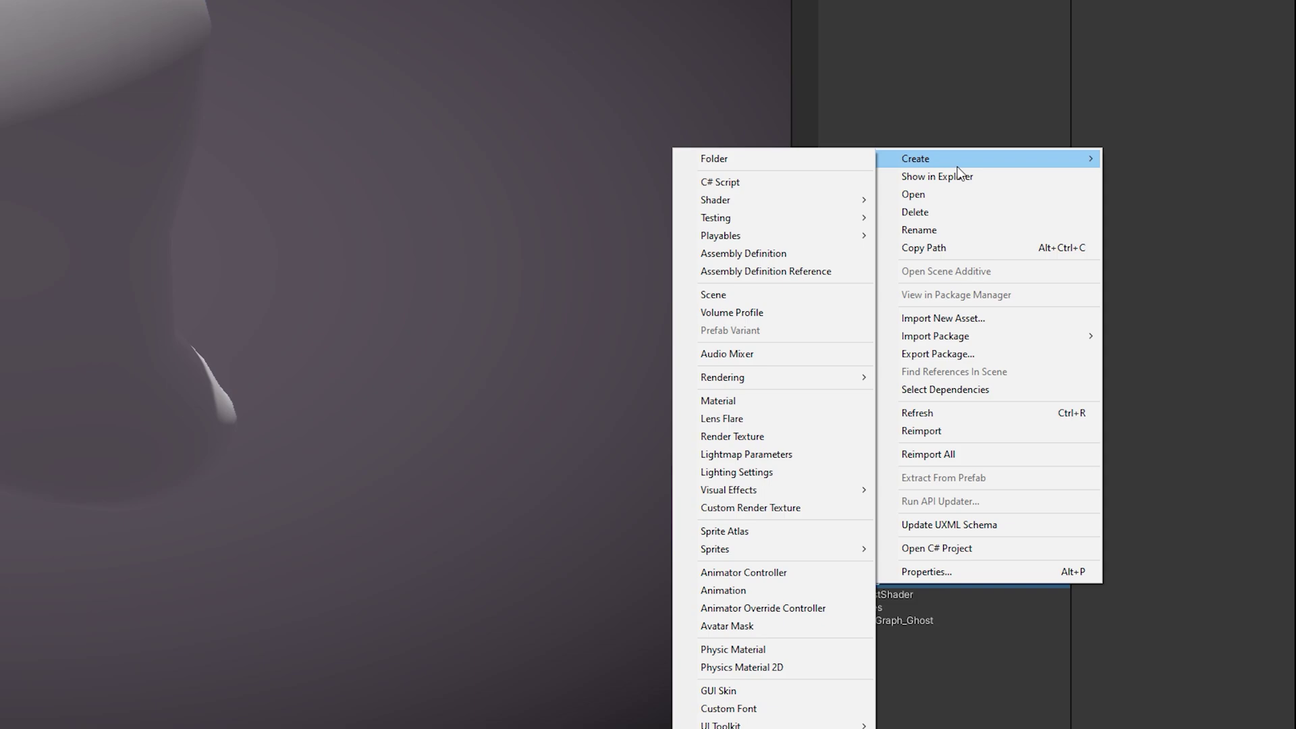
pyautogui.moveTo(987, 160)
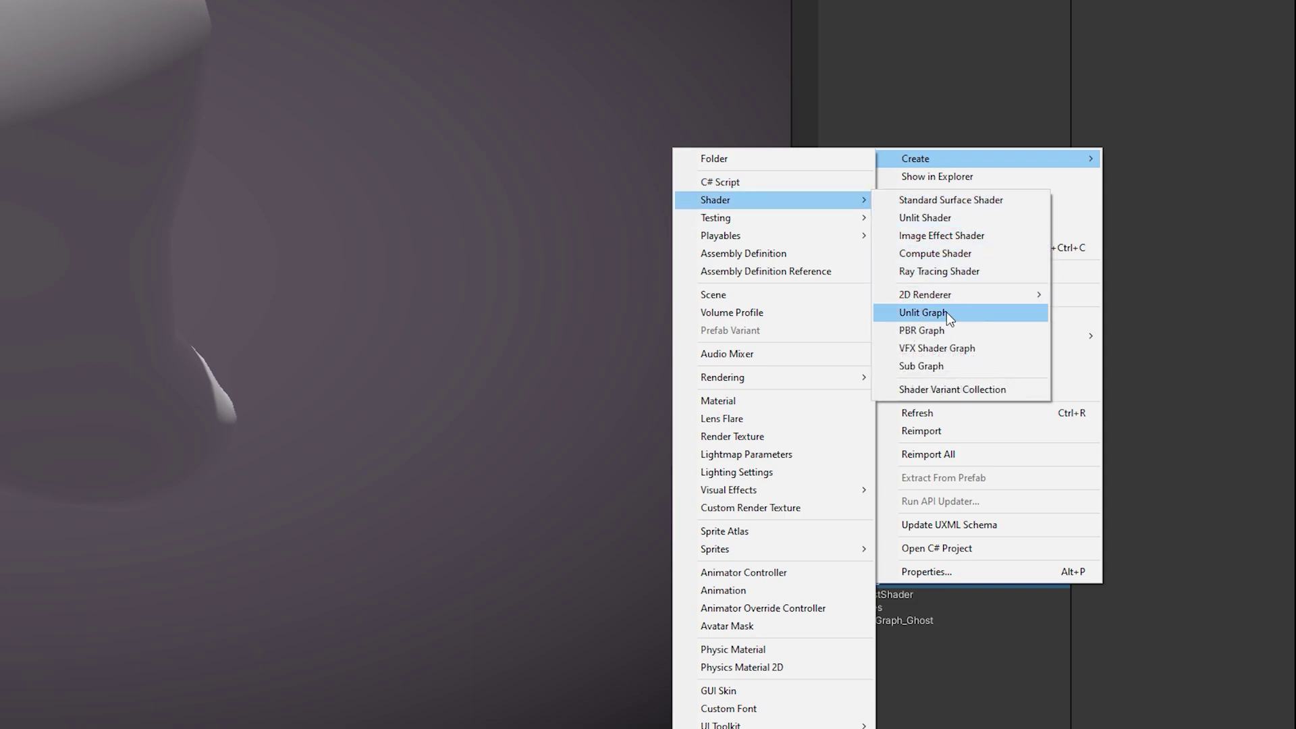
pyautogui.moveTo(750, 200)
pyautogui.click(942, 315)
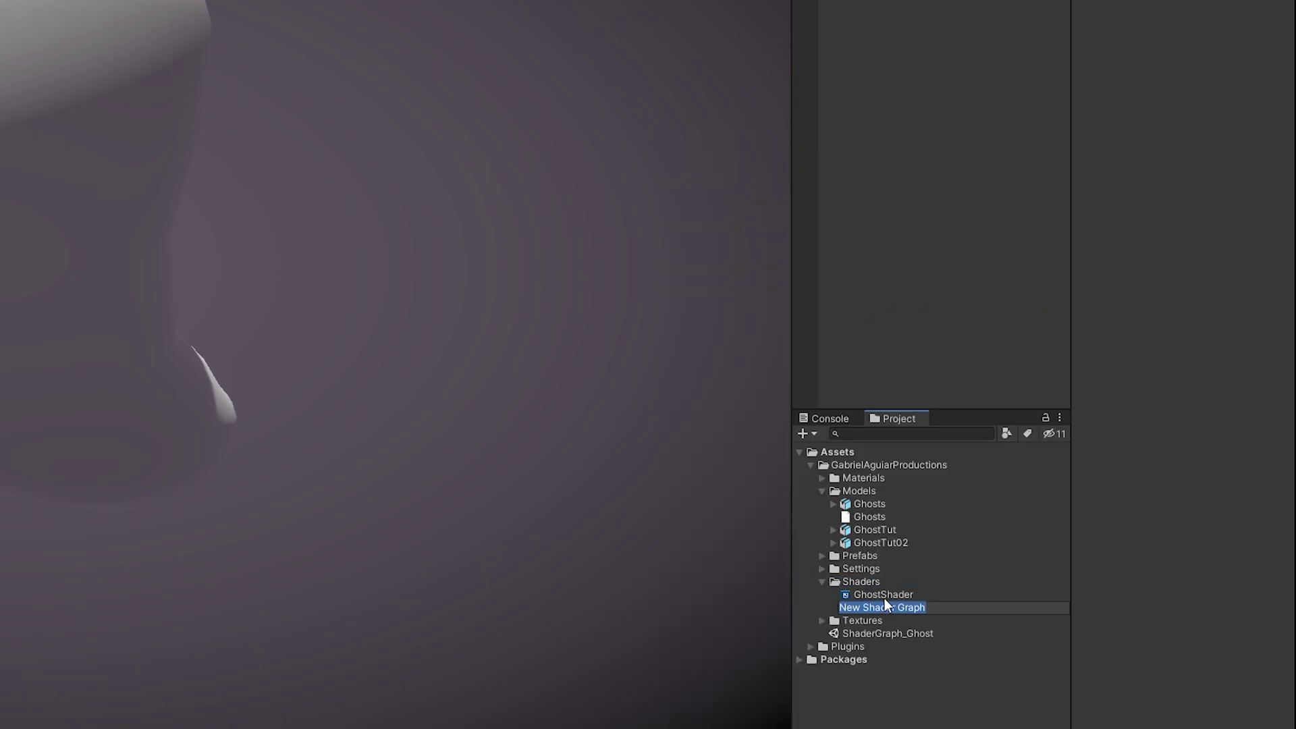
pyautogui.write('Ghos')
pyautogui.write('tShaderTut')
pyautogui.press('Return')
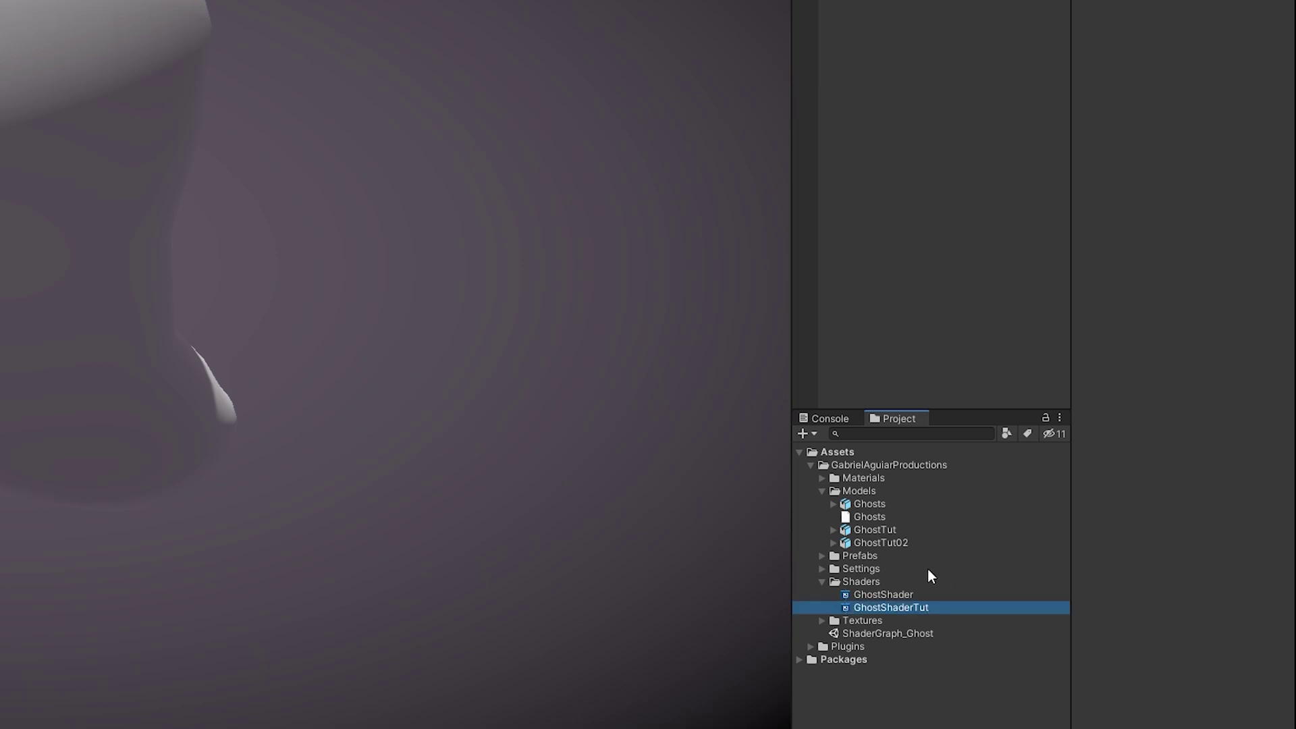
# Step: Create a GhostShaderTut material from the shader and drag it onto the ghost body
pyautogui.rightClick(921, 606)
pyautogui.moveTo(1033, 183)
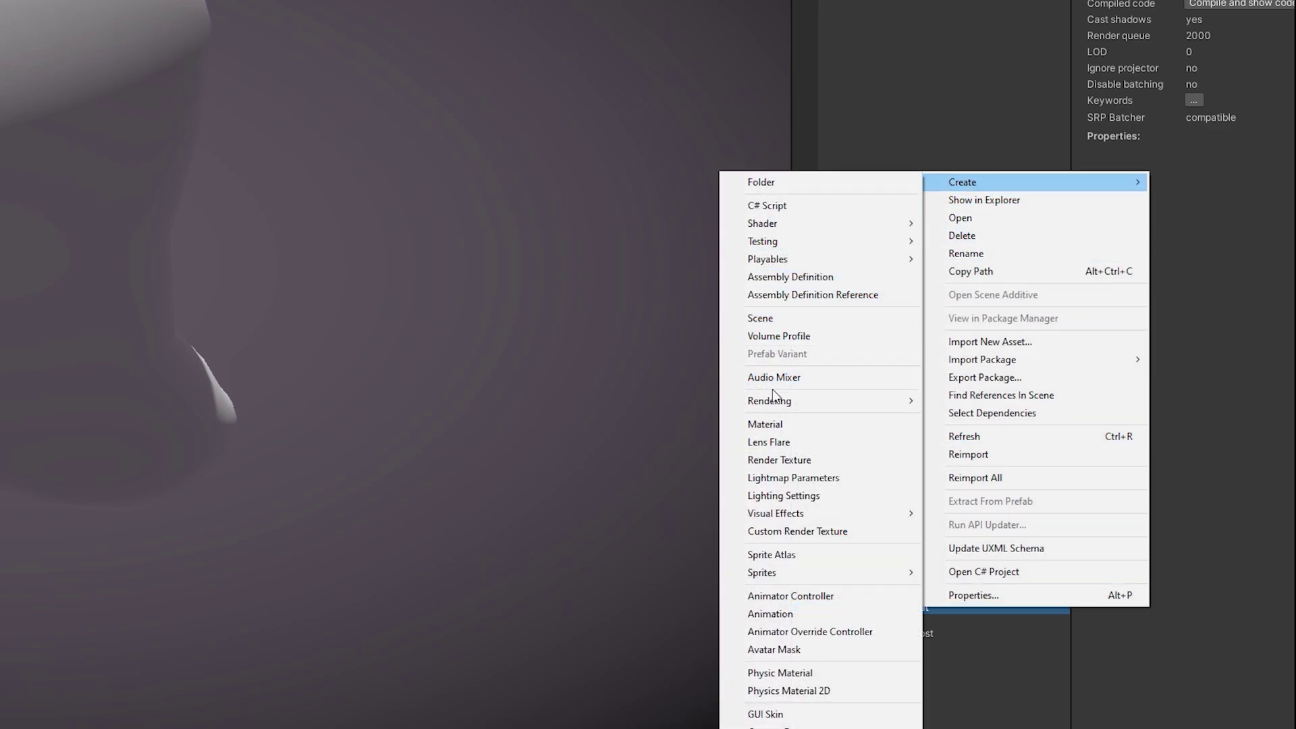
pyautogui.click(770, 425)
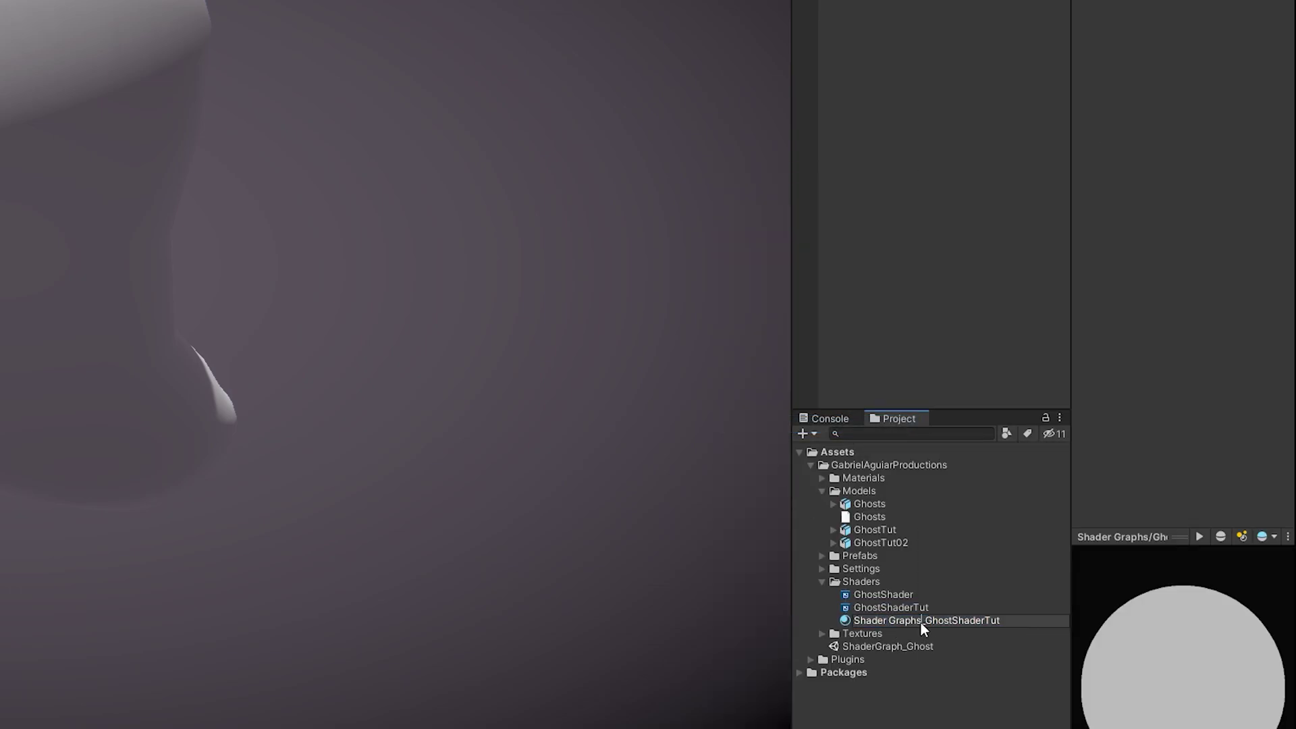
pyautogui.write('GhostShaderTut')
pyautogui.press('Return')
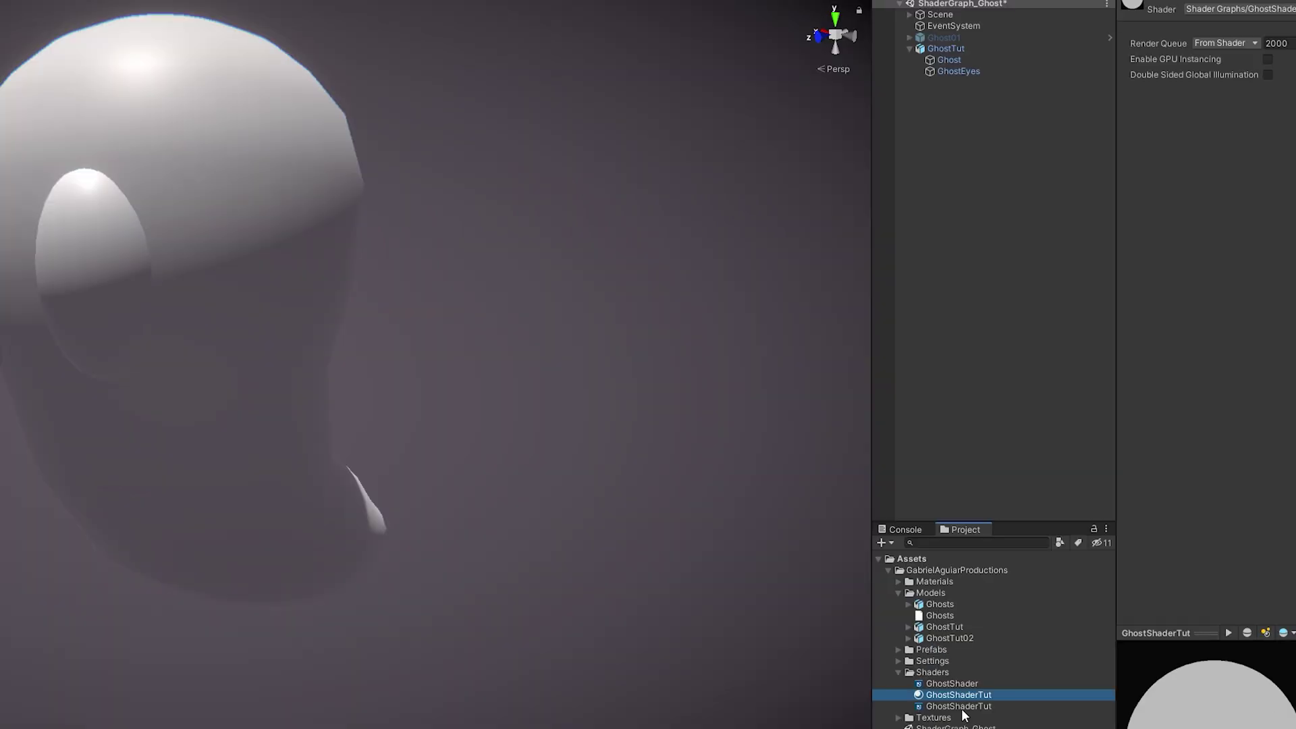
pyautogui.moveTo(959, 695); pyautogui.dragTo(947, 60)
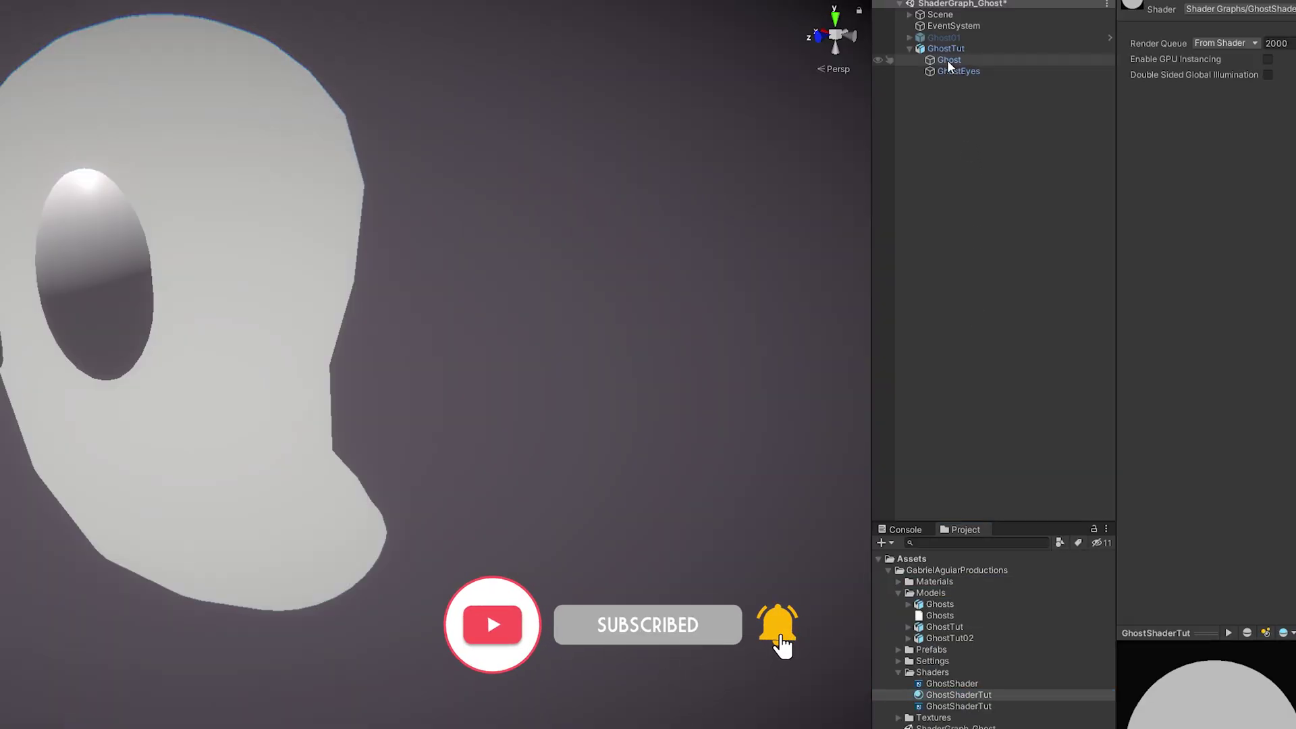
# Step: Move the GhostShaderTut material into Materials and open the GhostShaderTut shader graph
pyautogui.click(947, 60)
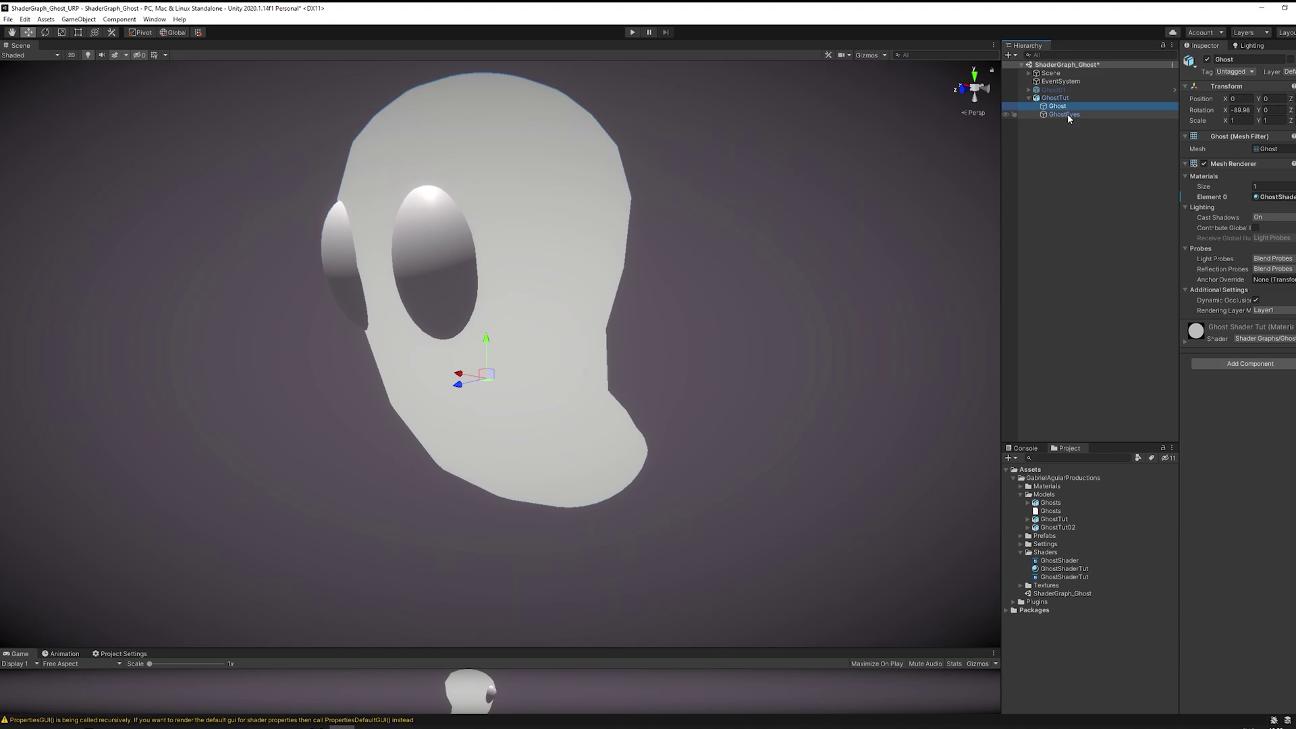
pyautogui.keyDown('alt'); pyautogui.moveTo(801, 292); pyautogui.dragTo(814, 288); pyautogui.keyUp('alt')
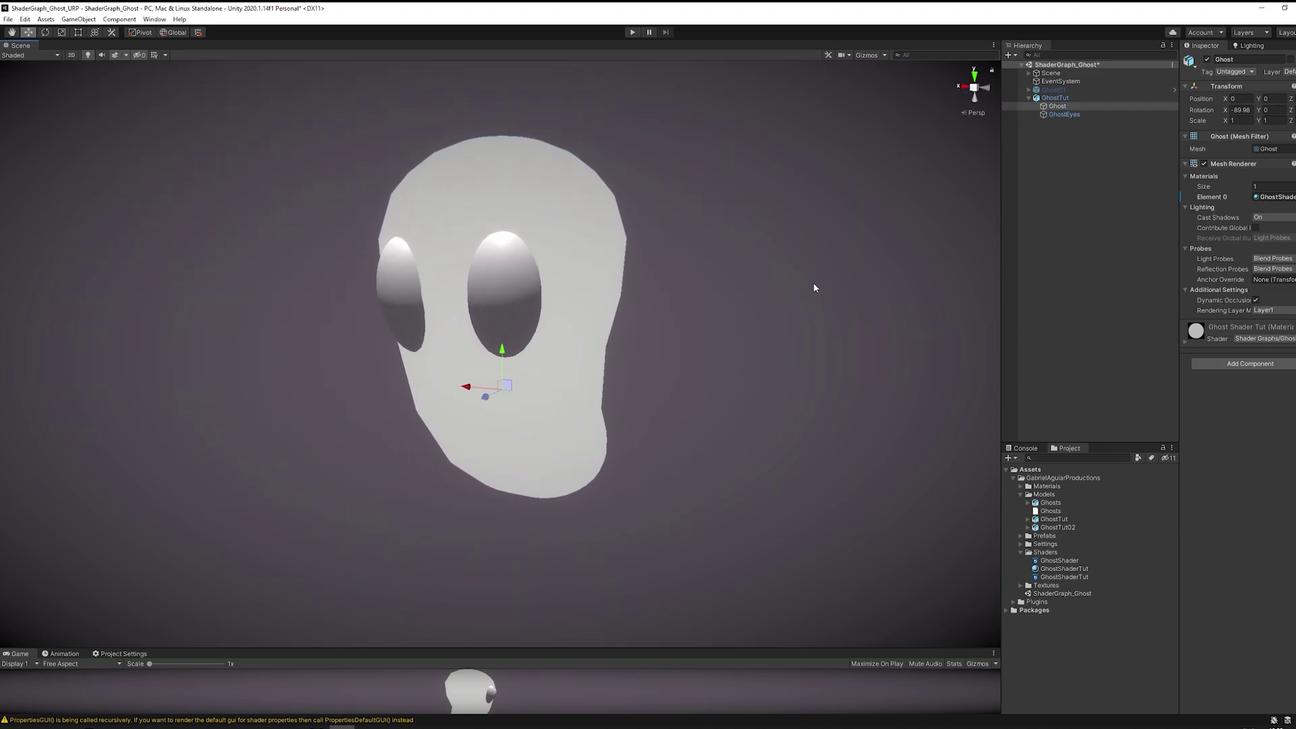
pyautogui.moveTo(1044, 568); pyautogui.dragTo(1047, 486)
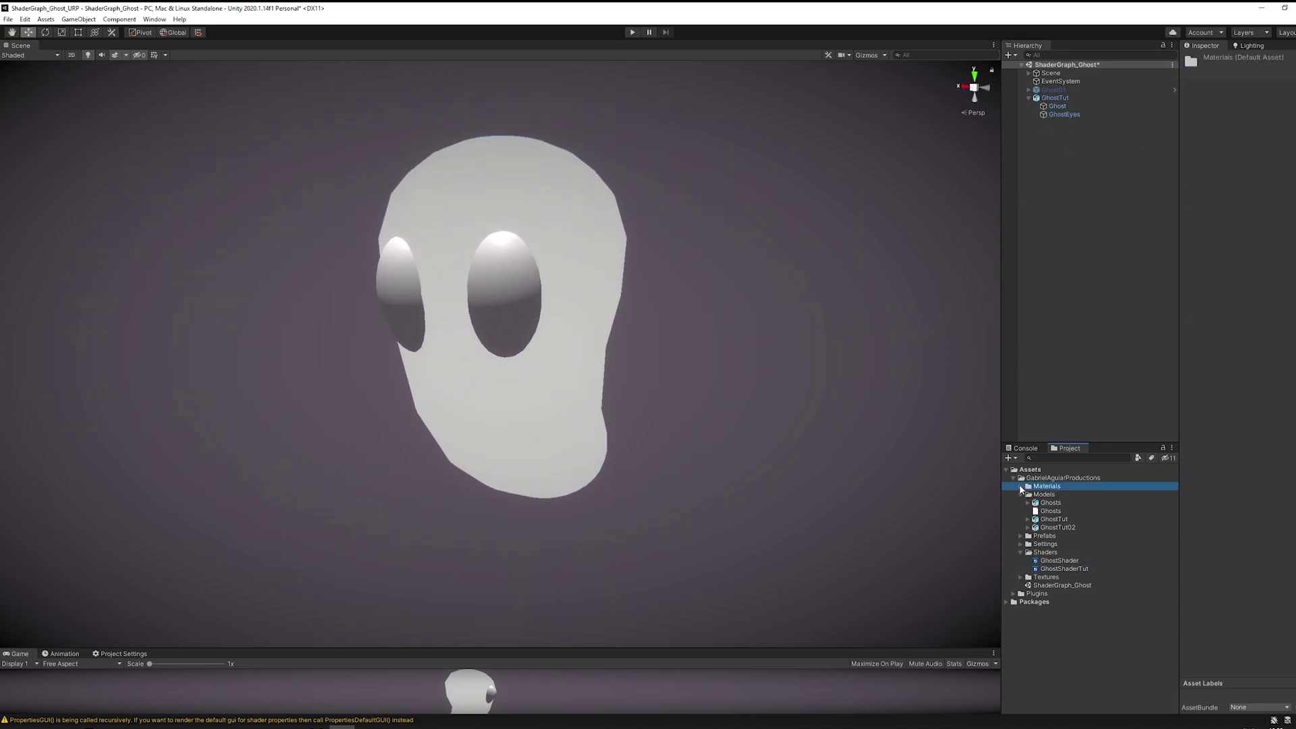
pyautogui.click(1071, 626)
pyautogui.doubleClick(1071, 625)
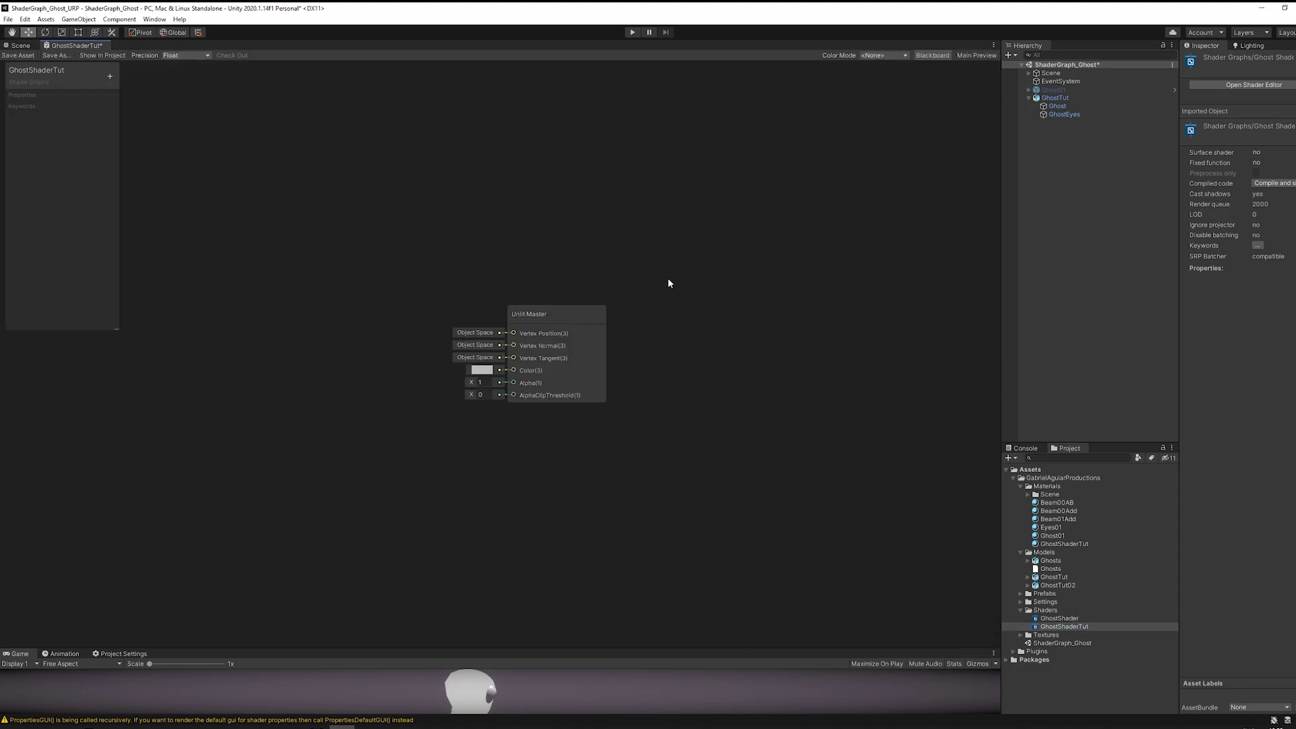
# Step: Dock the shader graph beside the Scene view and widen its editing area
pyautogui.moveTo(668, 284); pyautogui.dragTo(851, 275, button='middle')
pyautogui.scroll(3, 850, 275)
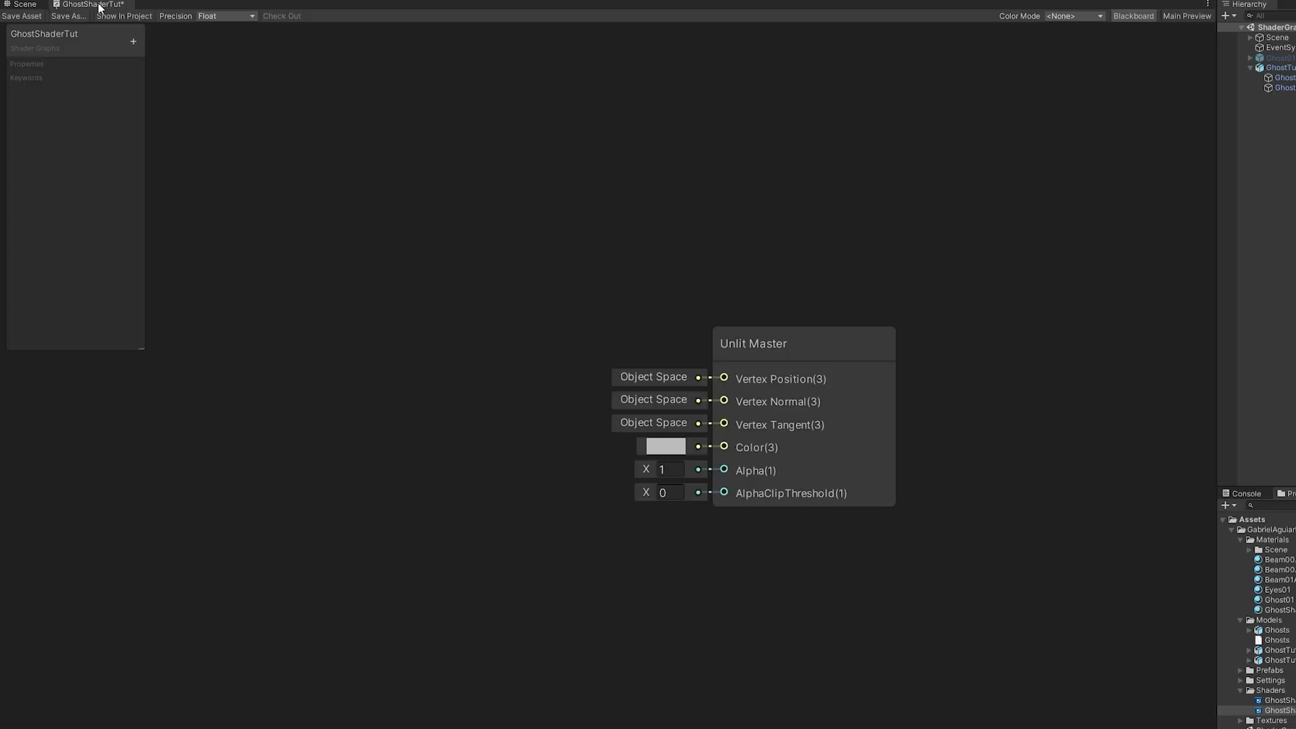
pyautogui.moveTo(98, 9); pyautogui.dragTo(1091, 268)
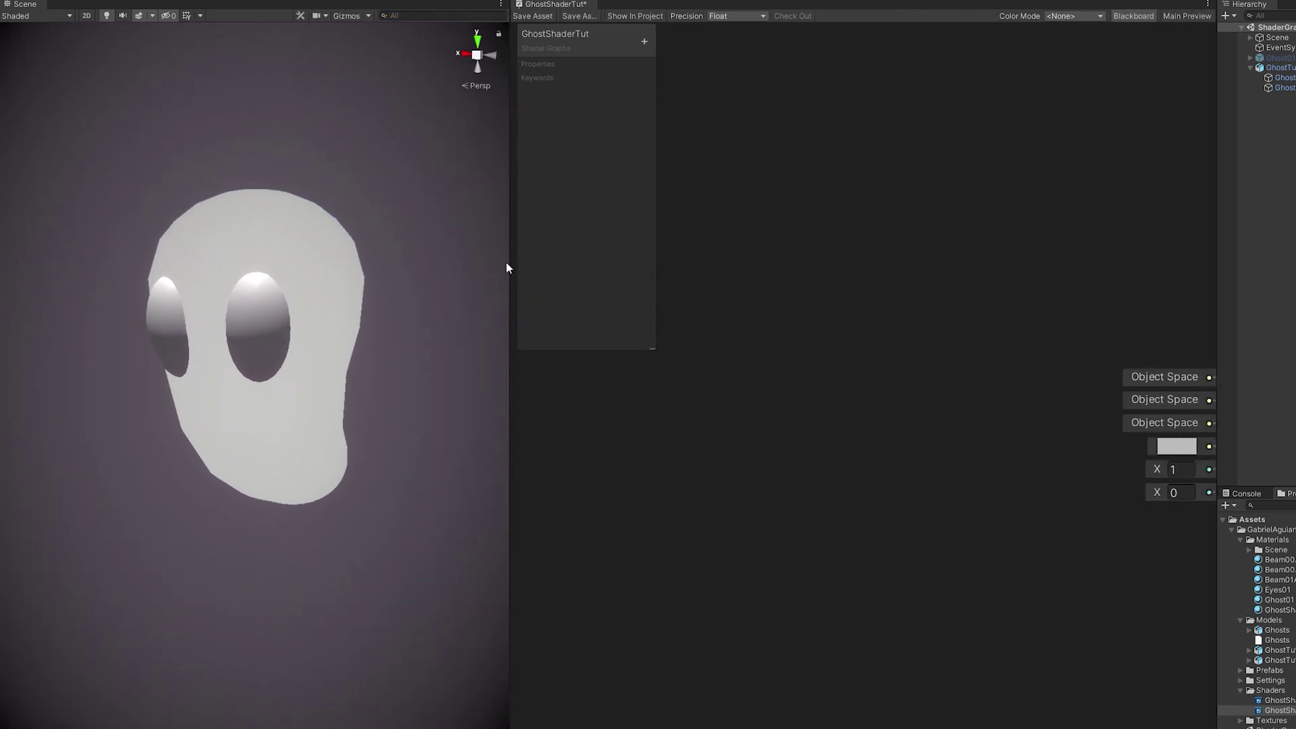
pyautogui.moveTo(818, 243); pyautogui.dragTo(219, 312)
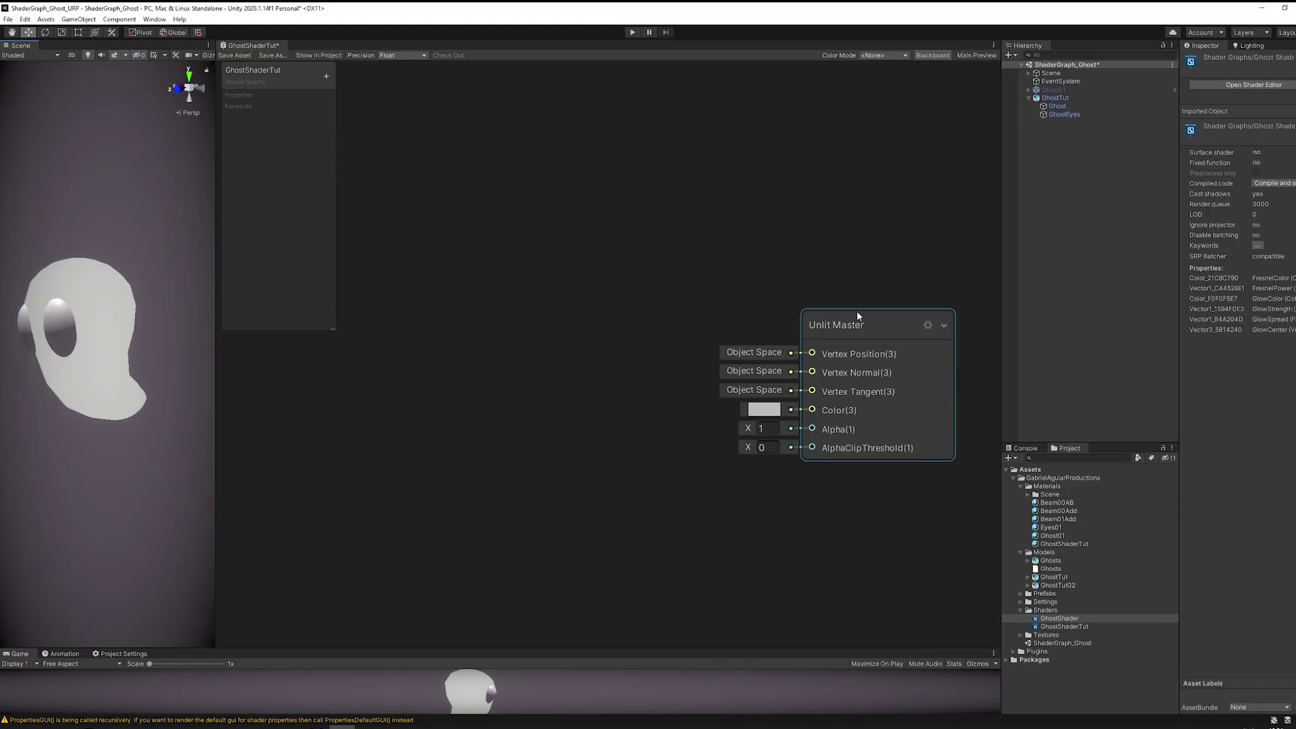
# Step: Set the Unlit Master node to Transparent surface with Additive blending
pyautogui.click(921, 322)
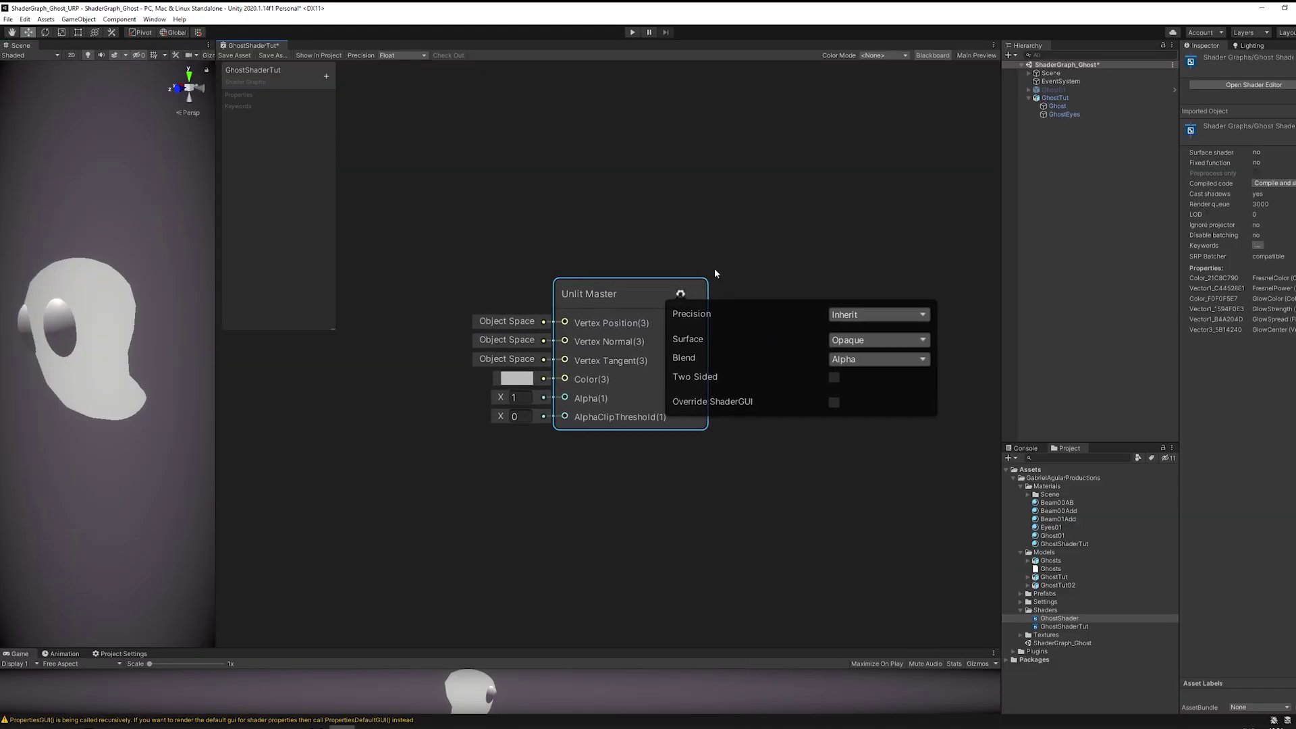
pyautogui.click(839, 340)
pyautogui.click(853, 365)
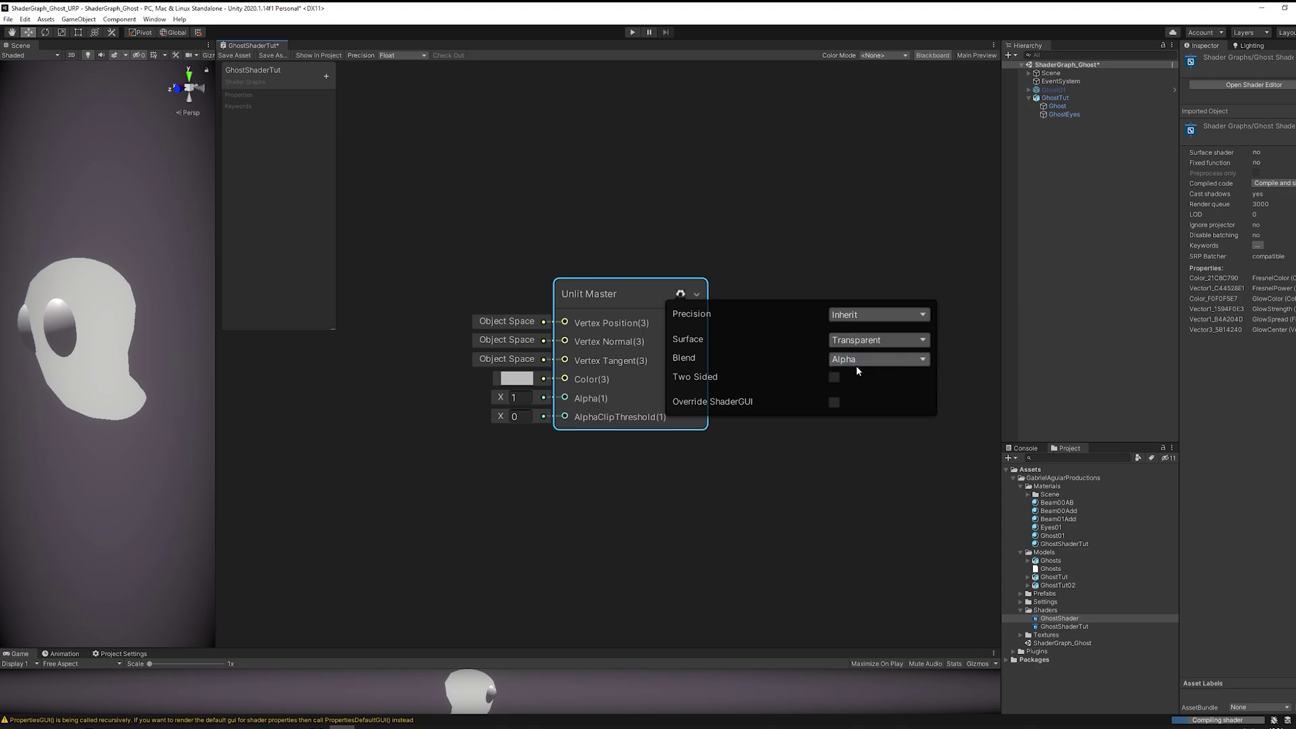
pyautogui.click(852, 366)
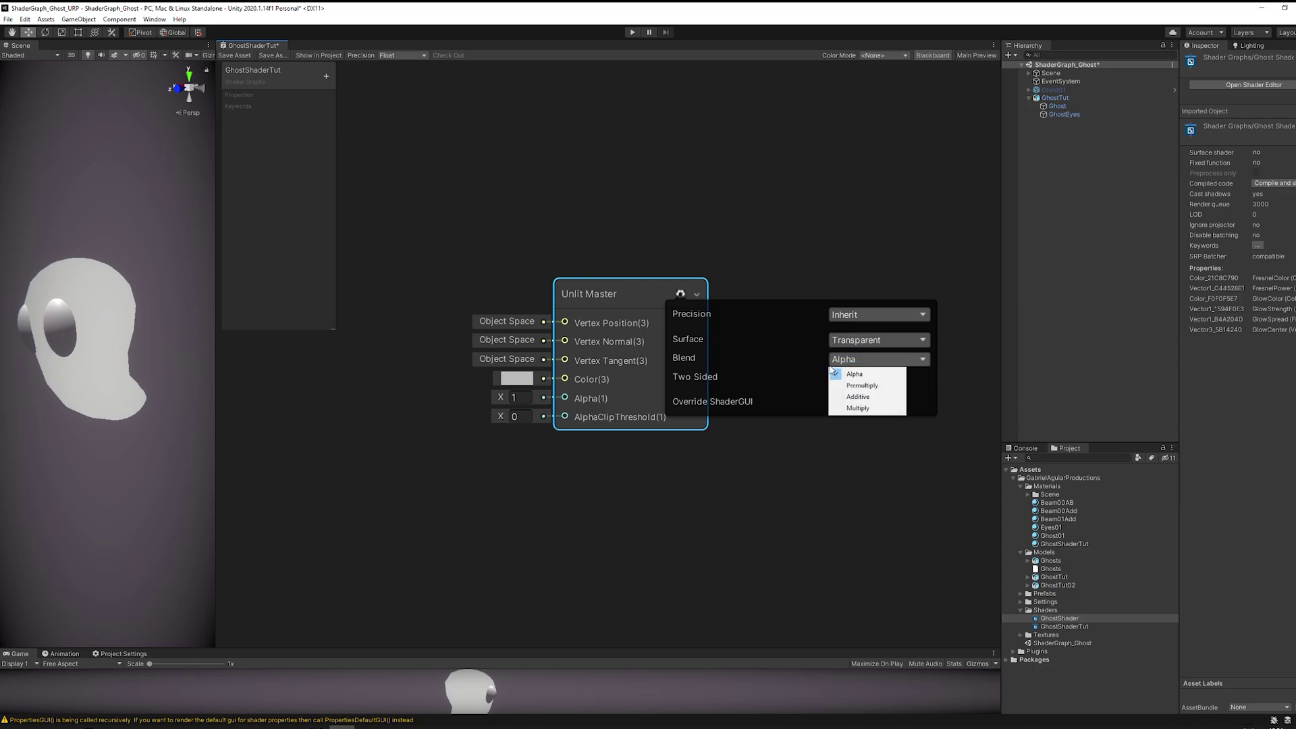
pyautogui.click(856, 397)
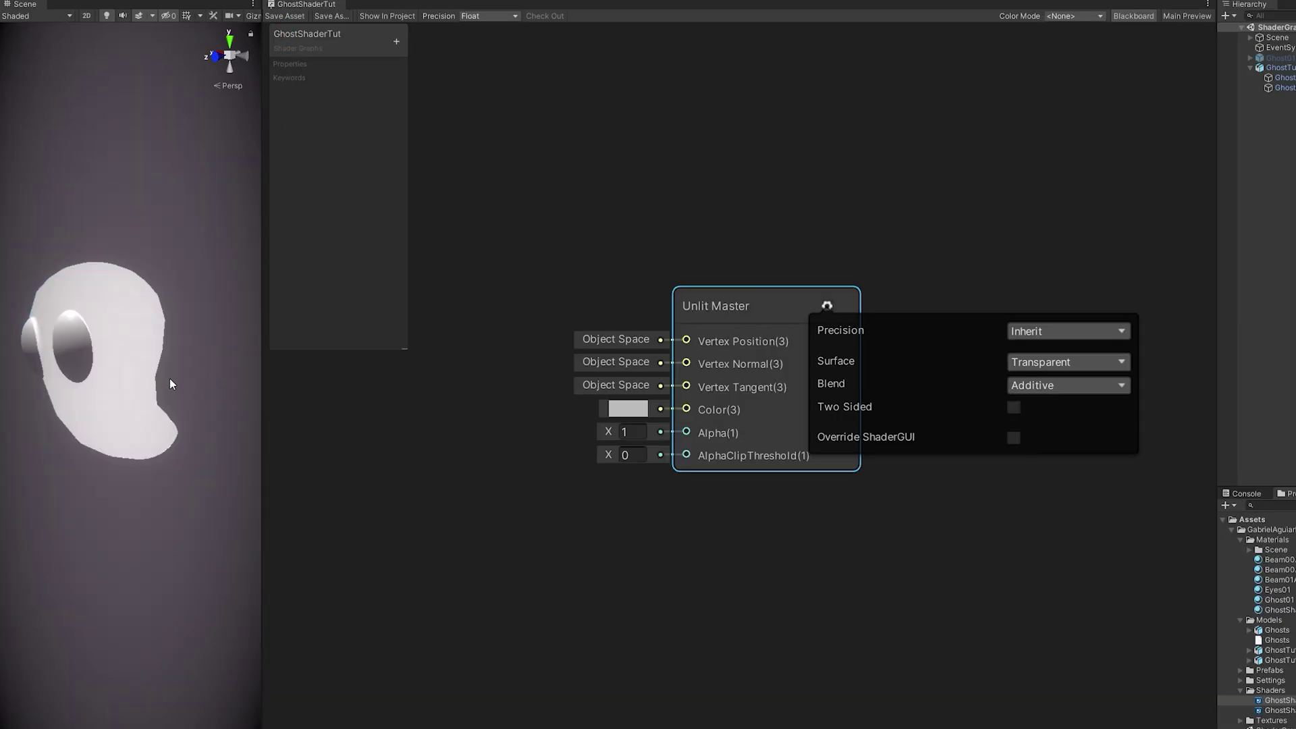
pyautogui.moveTo(170, 384)
pyautogui.keyDown('alt'); pyautogui.mouseDown()
pyautogui.moveTo(229, 428)
pyautogui.moveTo(38, 385)
pyautogui.moveTo(172, 386)
pyautogui.mouseUp(); pyautogui.keyUp('alt')
pyautogui.scroll(5, 231, 439)
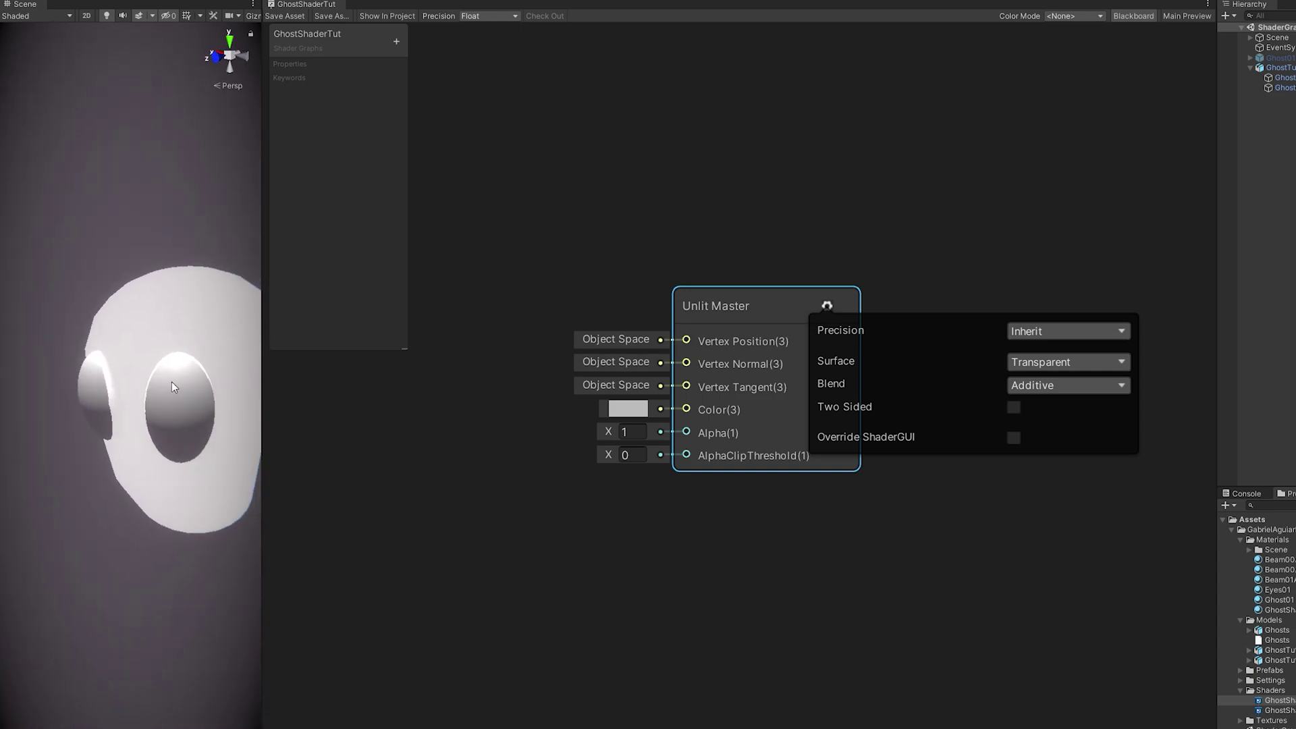
pyautogui.write('fre')
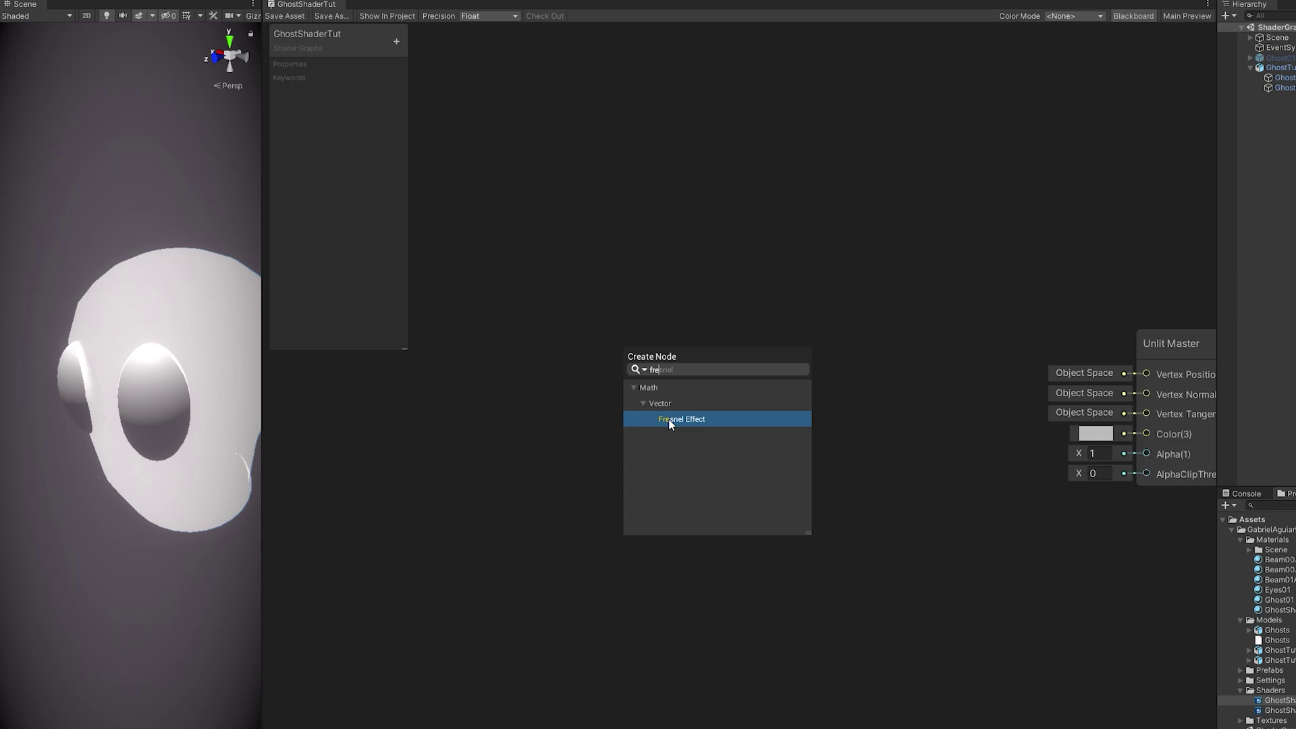
# Step: Add a Fresnel Effect node, arrange it in the graph and raise its power
pyautogui.click(669, 423)
pyautogui.moveTo(683, 388); pyautogui.dragTo(615, 438)
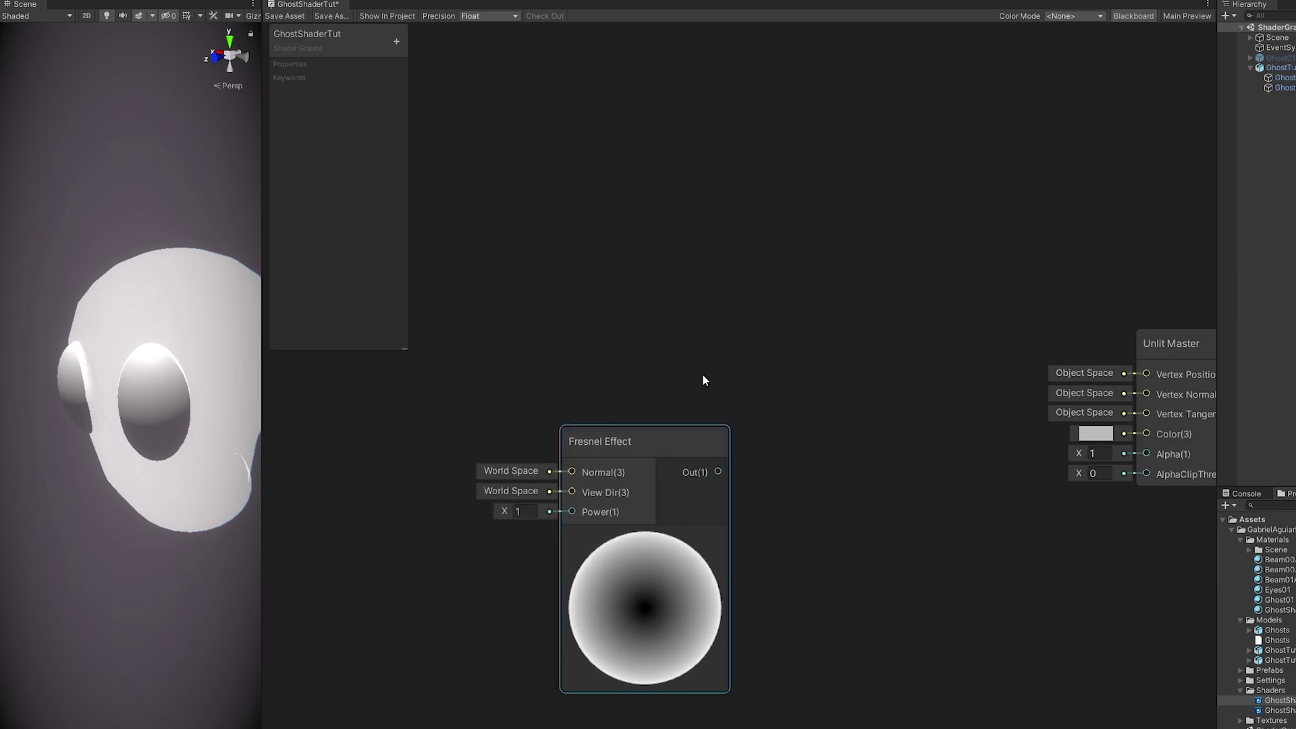
pyautogui.moveTo(704, 380)
pyautogui.mouseDown(button='middle')
pyautogui.moveTo(712, 307)
pyautogui.moveTo(664, 307)
pyautogui.mouseUp(button='middle')
pyautogui.moveTo(643, 557)
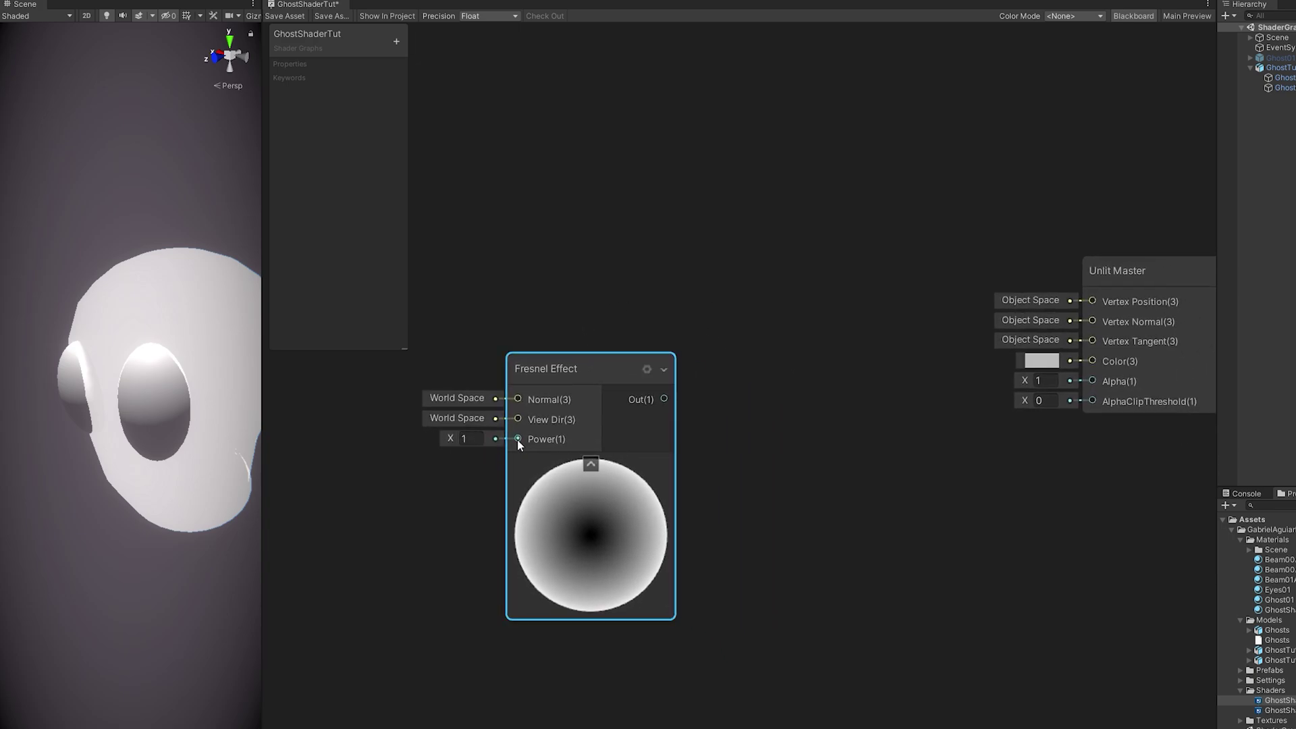
pyautogui.moveTo(458, 440); pyautogui.dragTo(474, 437)
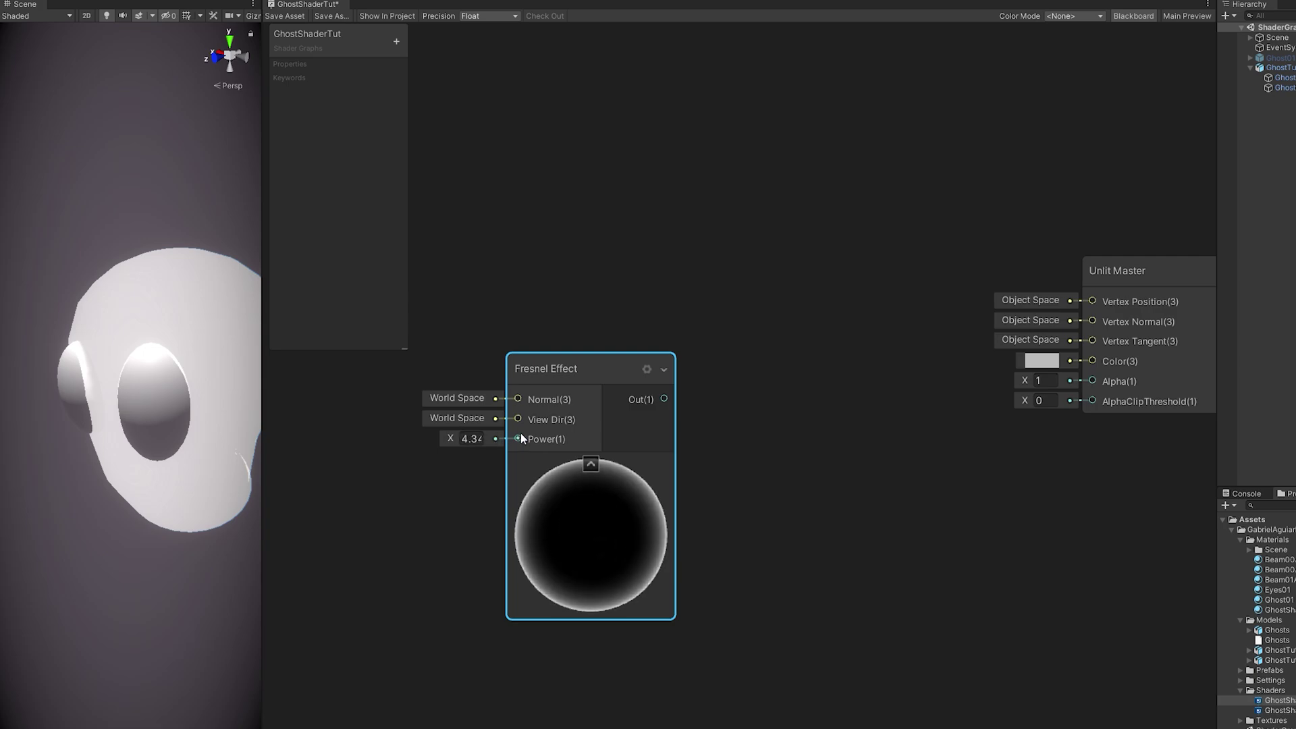
pyautogui.write('1')
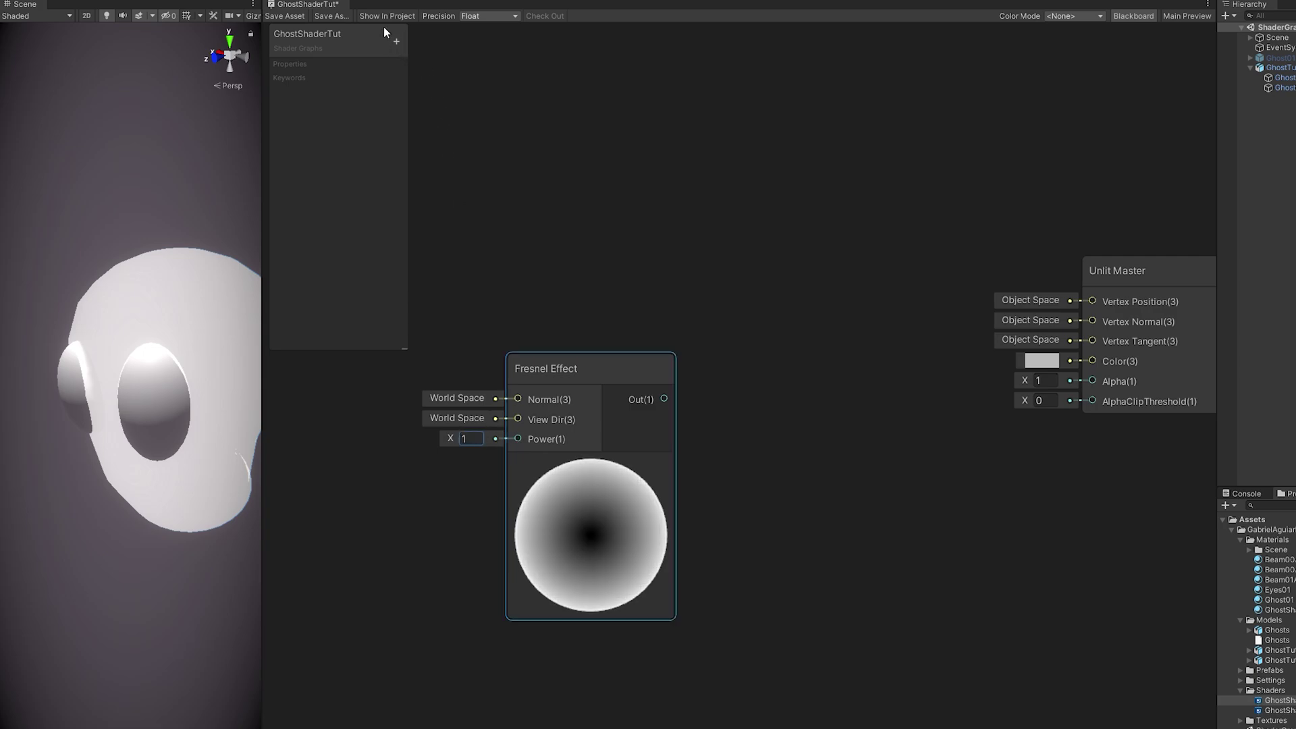
# Step: Create a Vector1 property FresnelPower defaulting to 1 and wire it into the Fresnel power
pyautogui.click(396, 41)
pyautogui.click(443, 51)
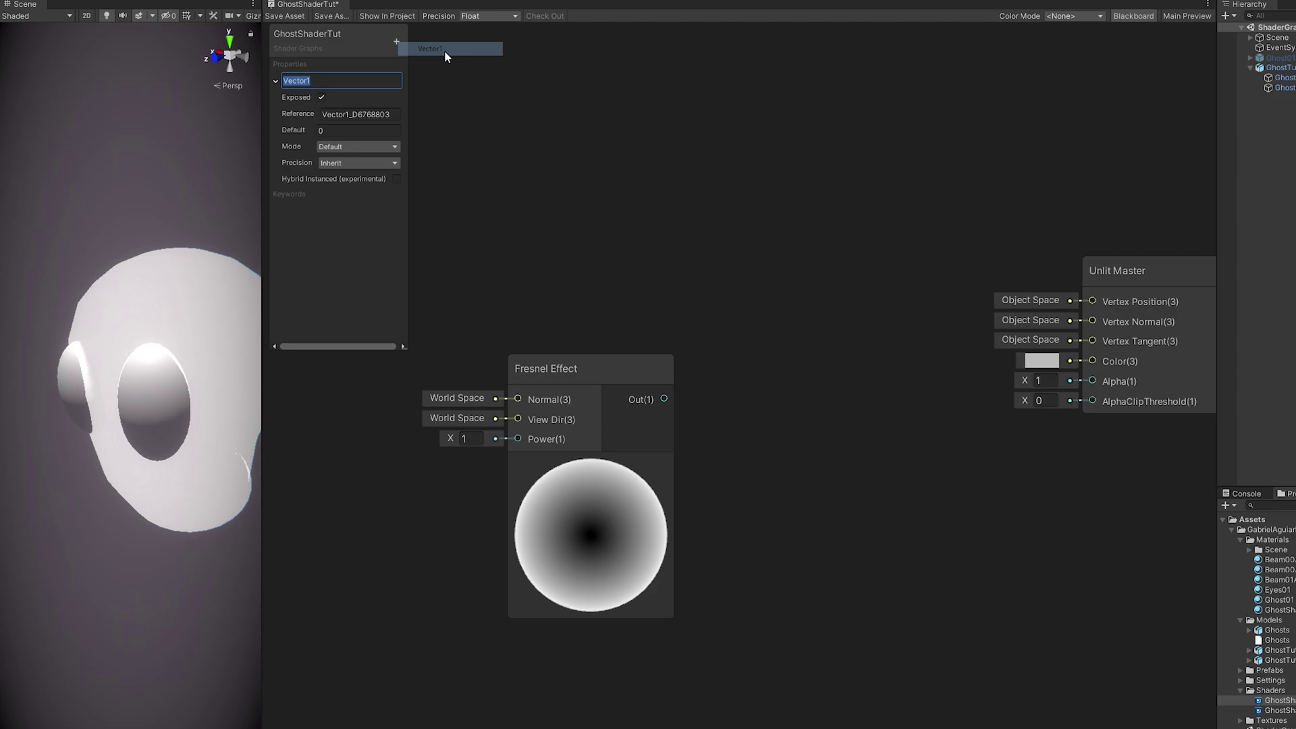
pyautogui.write('FresnelPower')
pyautogui.press('Return')
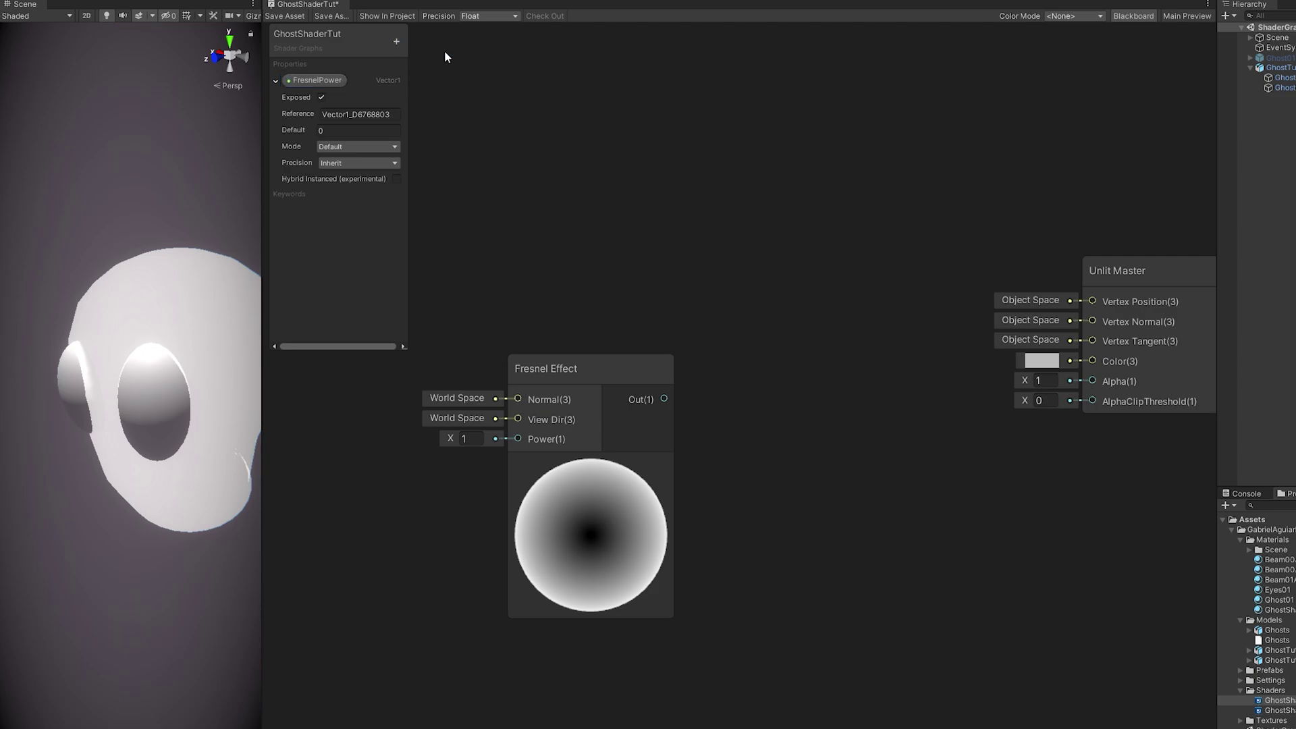
pyautogui.click(360, 132)
pyautogui.write('1')
pyautogui.moveTo(316, 79); pyautogui.dragTo(421, 510)
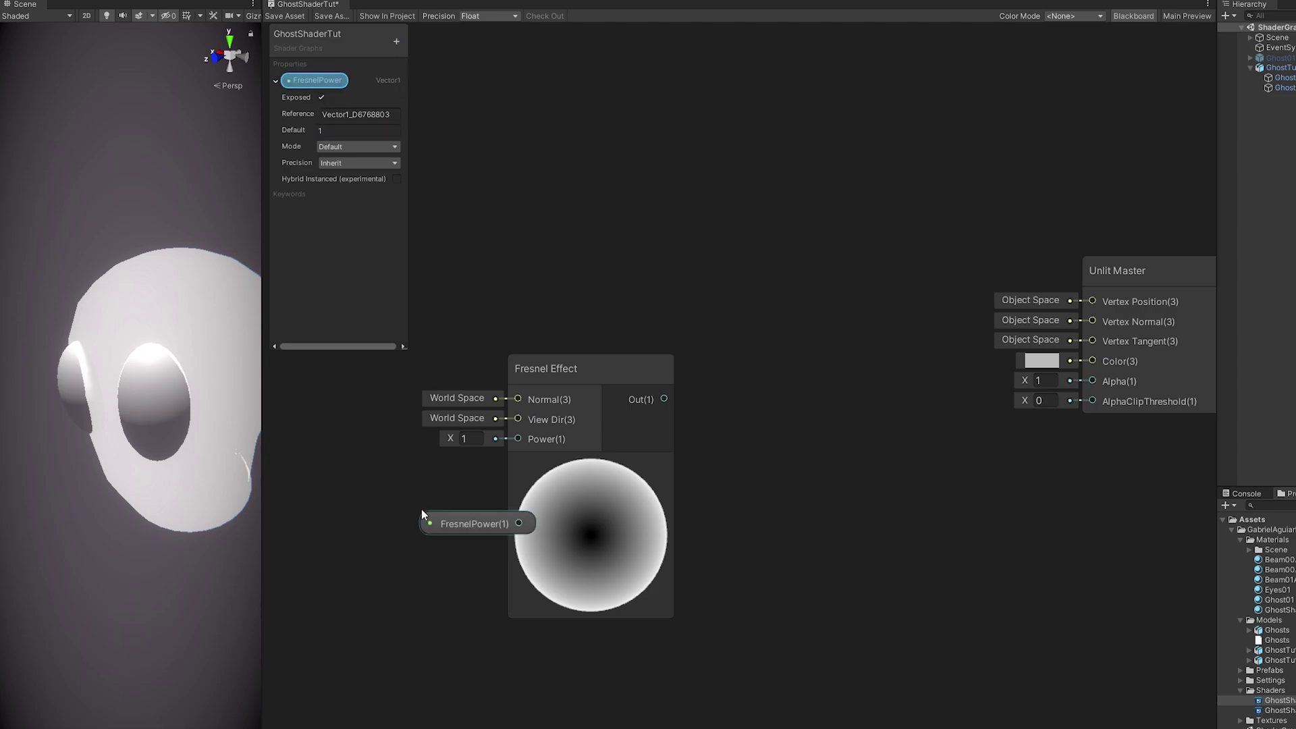
pyautogui.moveTo(519, 523)
pyautogui.mouseDown()
pyautogui.moveTo(517, 439)
pyautogui.moveTo(441, 465)
pyautogui.mouseUp()
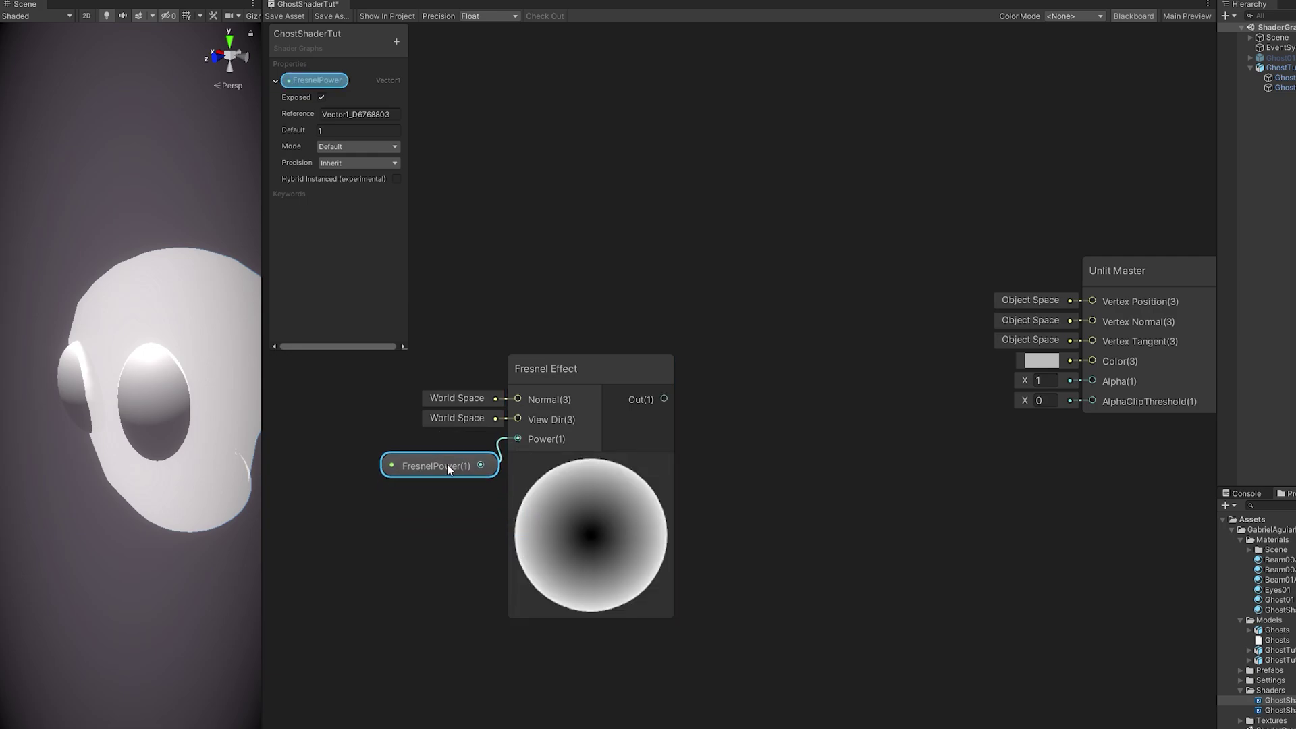
pyautogui.press('space')
pyautogui.write('multiply')
# Step: Create a Multiply node and feed the Fresnel Effect output into its B input
pyautogui.press('Return')
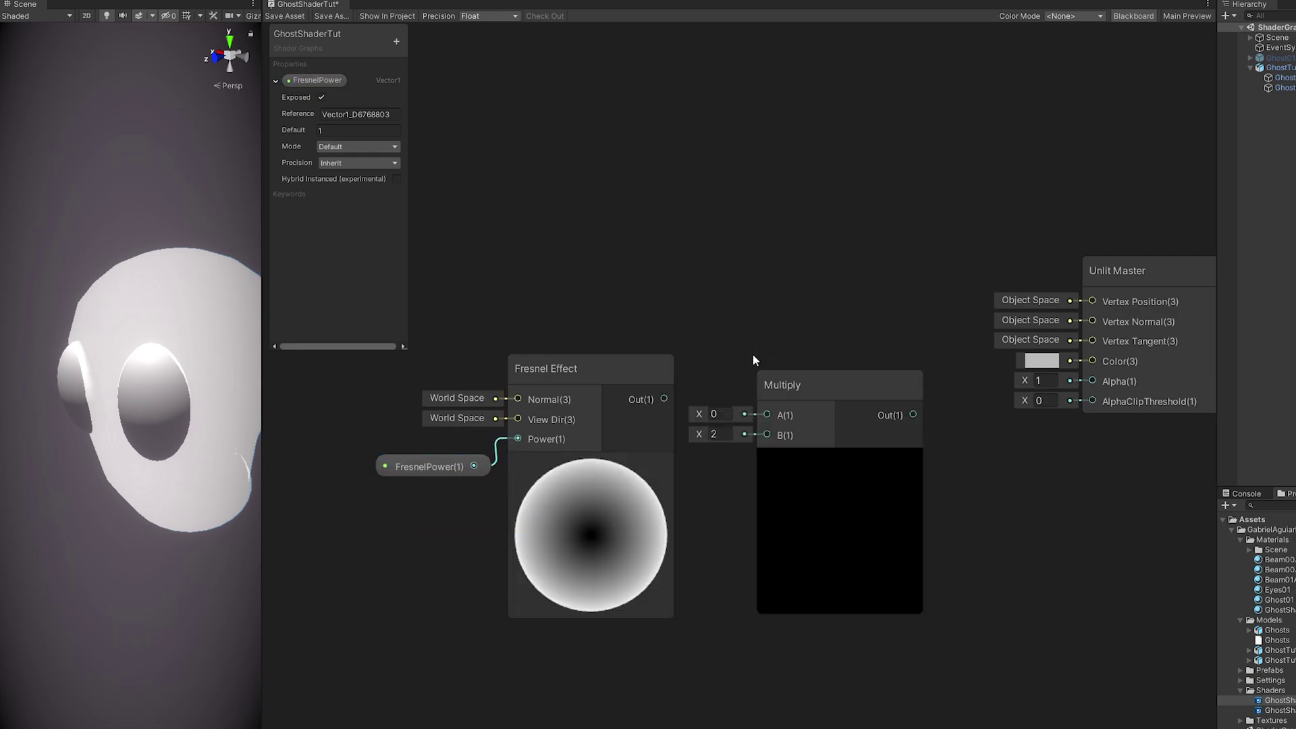
pyautogui.moveTo(825, 406); pyautogui.dragTo(801, 334)
pyautogui.moveTo(664, 399); pyautogui.dragTo(740, 361)
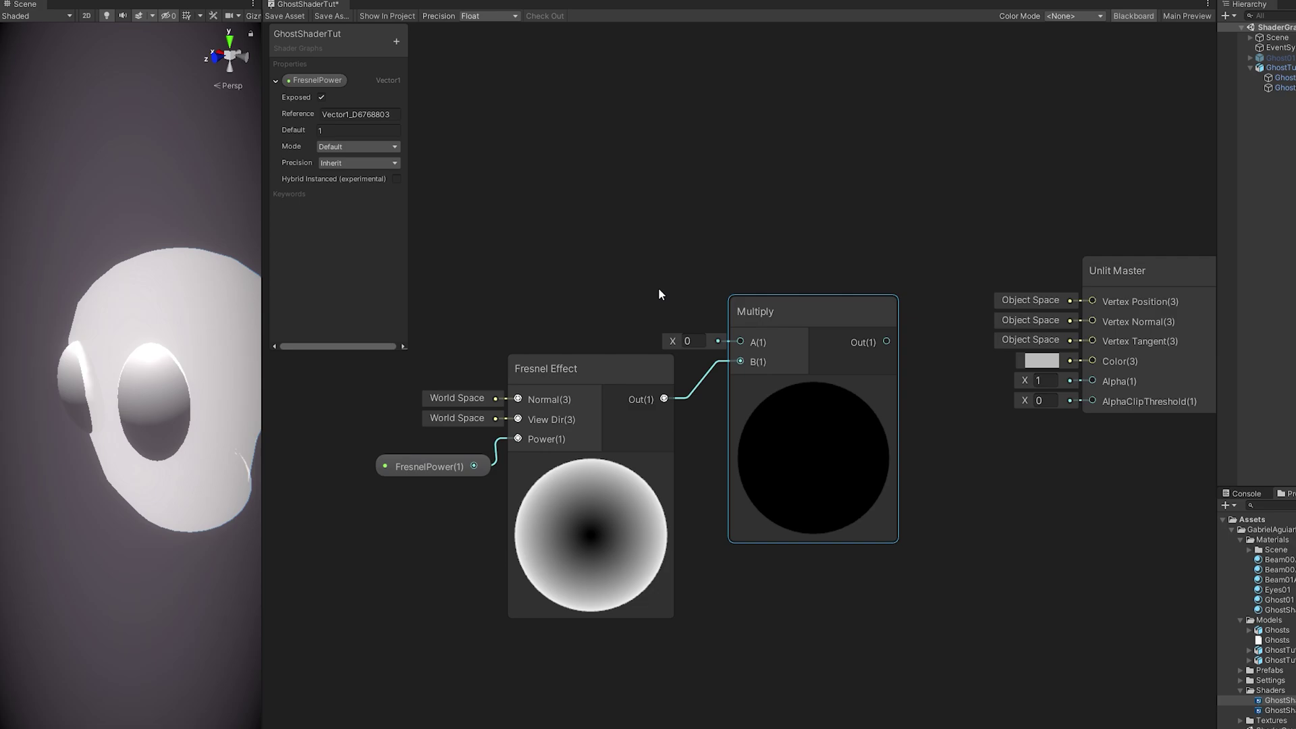
# Step: Add a Color property FresnelColor with a white default and HDR mode, listed above FresnelPower
pyautogui.click(396, 40)
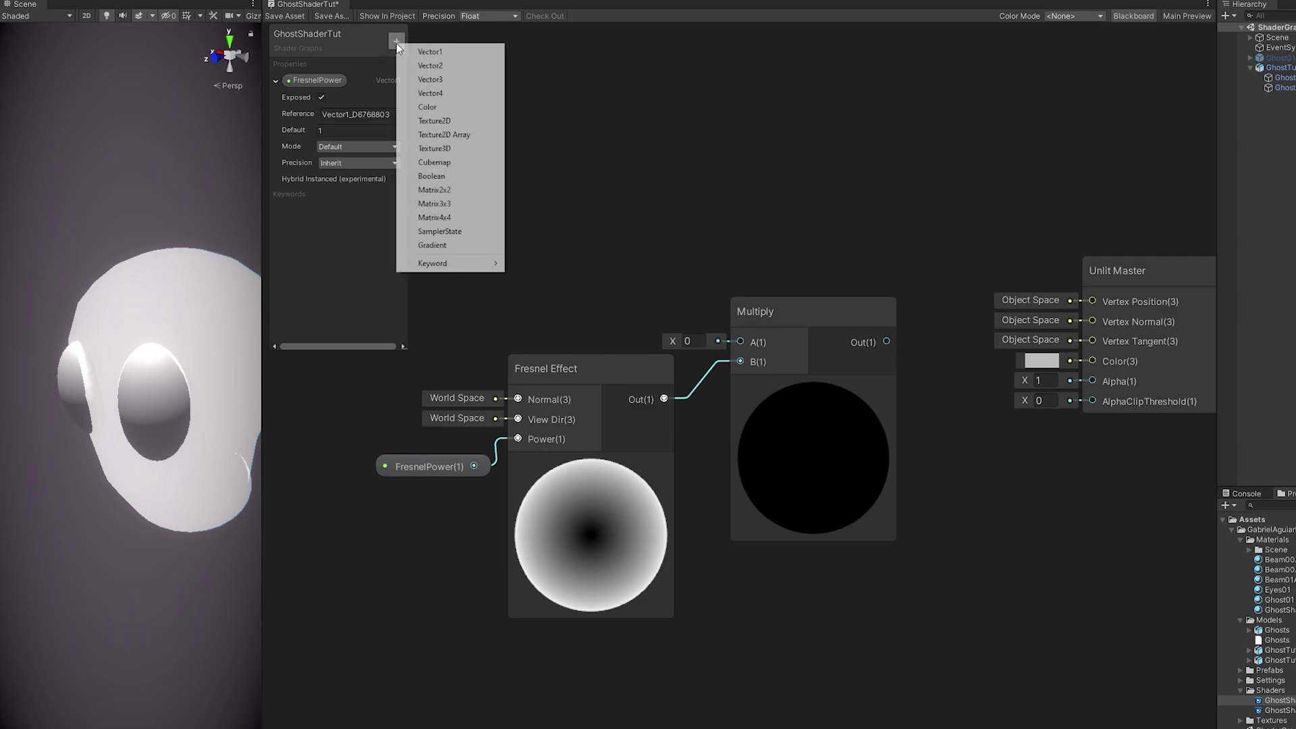
pyautogui.click(434, 109)
pyautogui.write('FresnelColor')
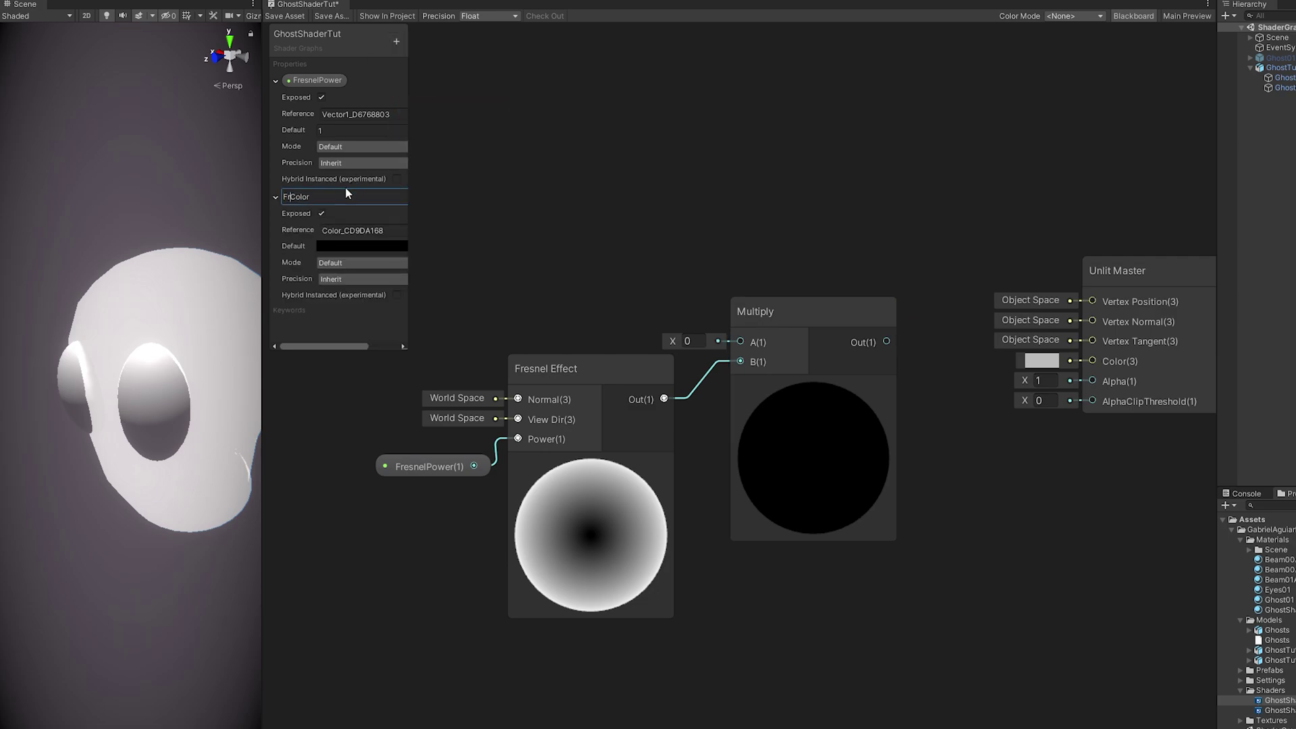
pyautogui.press('Return')
pyautogui.moveTo(338, 199); pyautogui.dragTo(343, 79)
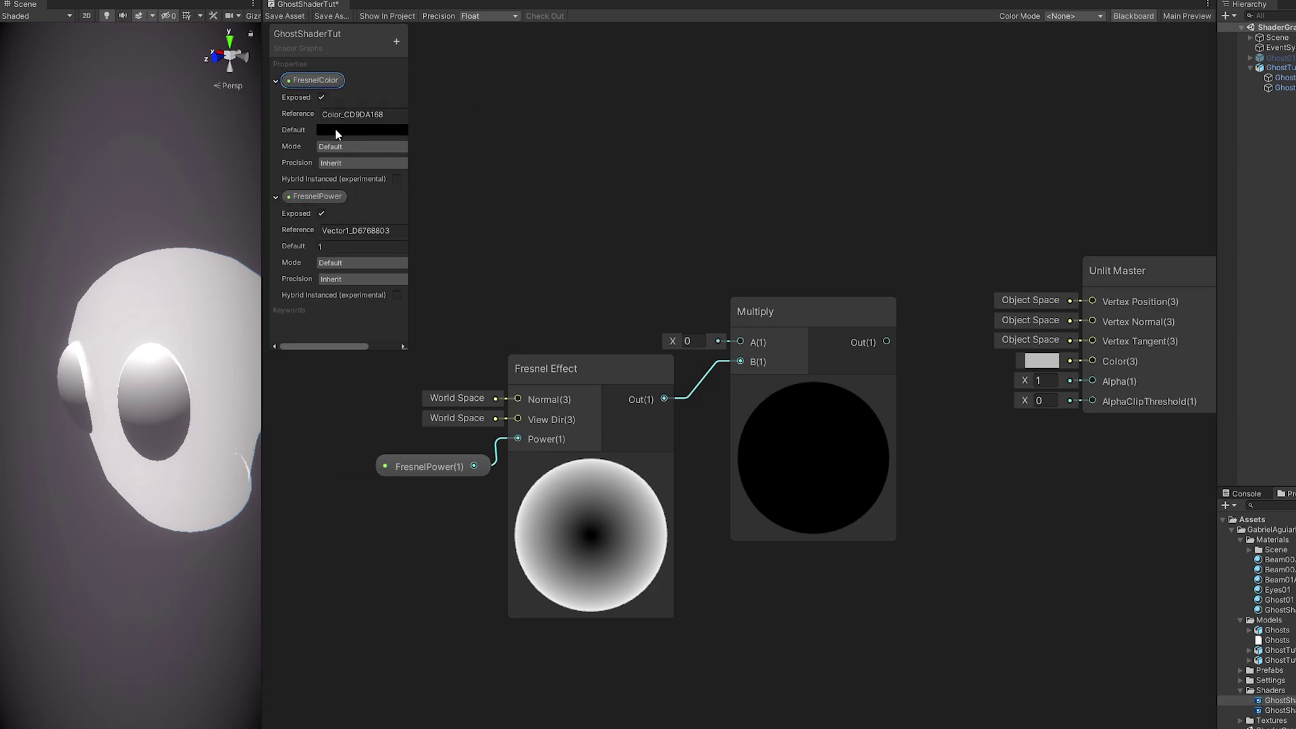
pyautogui.click(335, 129)
pyautogui.moveTo(387, 227); pyautogui.dragTo(376, 196)
pyautogui.click(397, 375)
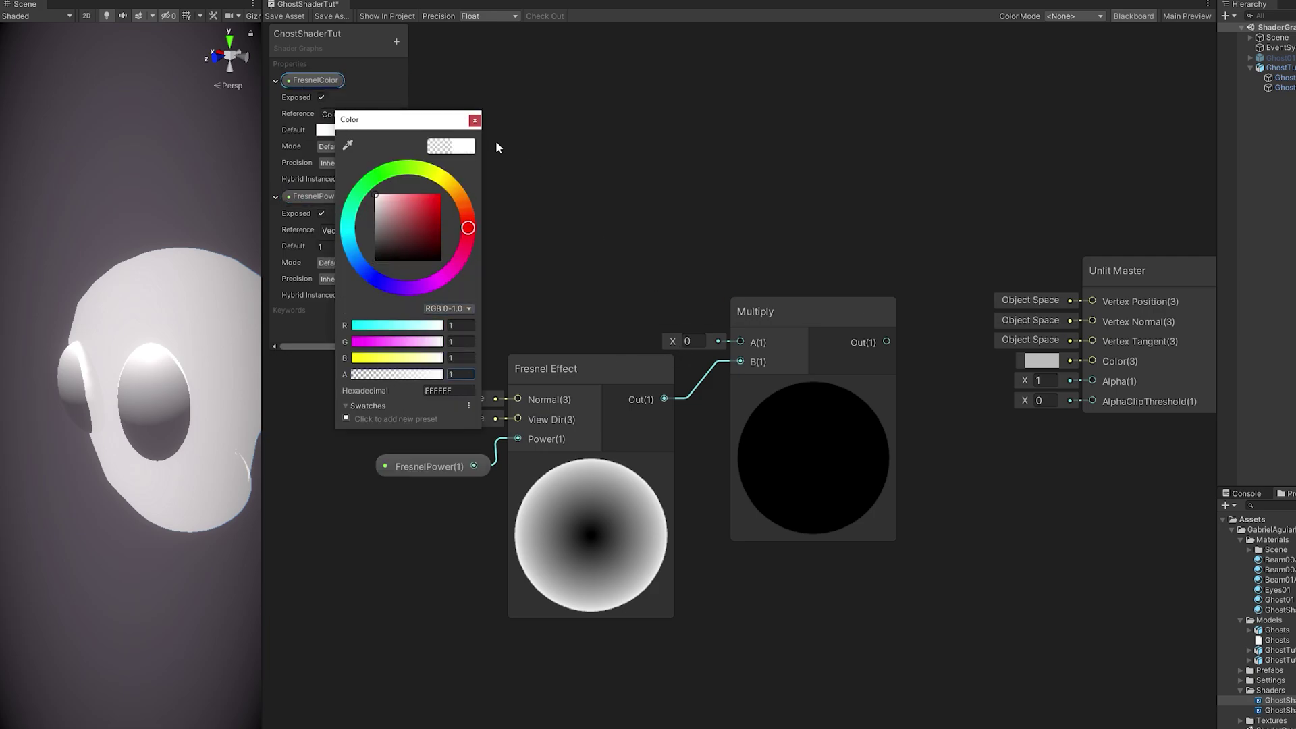
pyautogui.click(476, 121)
pyautogui.click(349, 148)
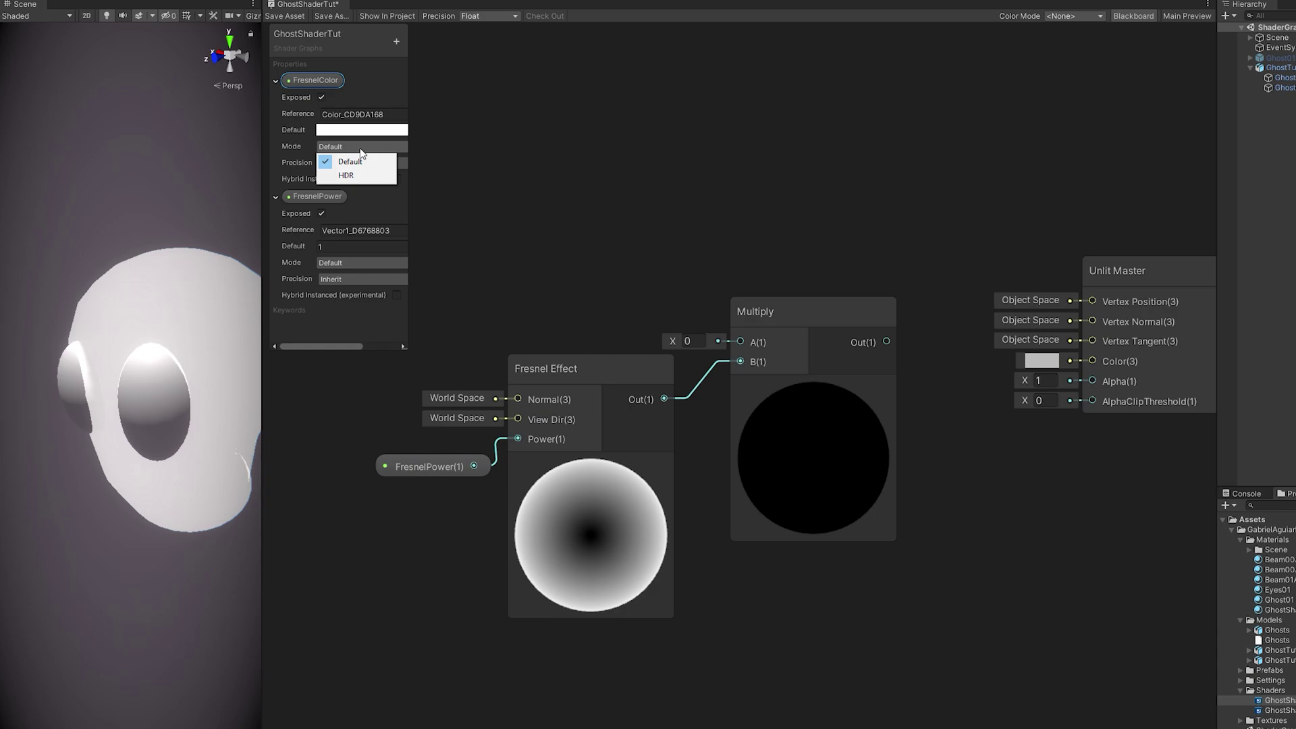
pyautogui.click(344, 175)
# Step: Wire FresnelColor into Multiply A and send the Multiply result to the Unlit Master colour
pyautogui.moveTo(311, 83); pyautogui.dragTo(597, 282)
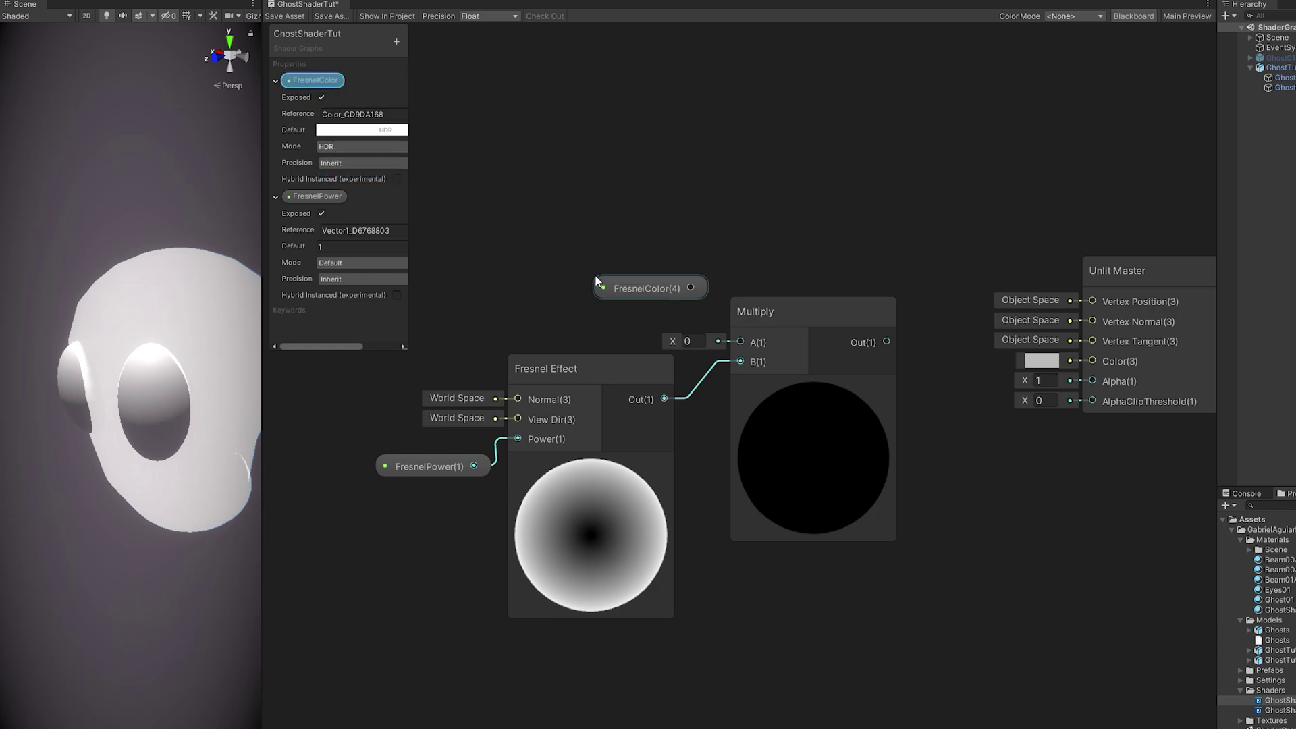
pyautogui.moveTo(693, 288); pyautogui.dragTo(740, 342)
pyautogui.moveTo(642, 288); pyautogui.dragTo(614, 307)
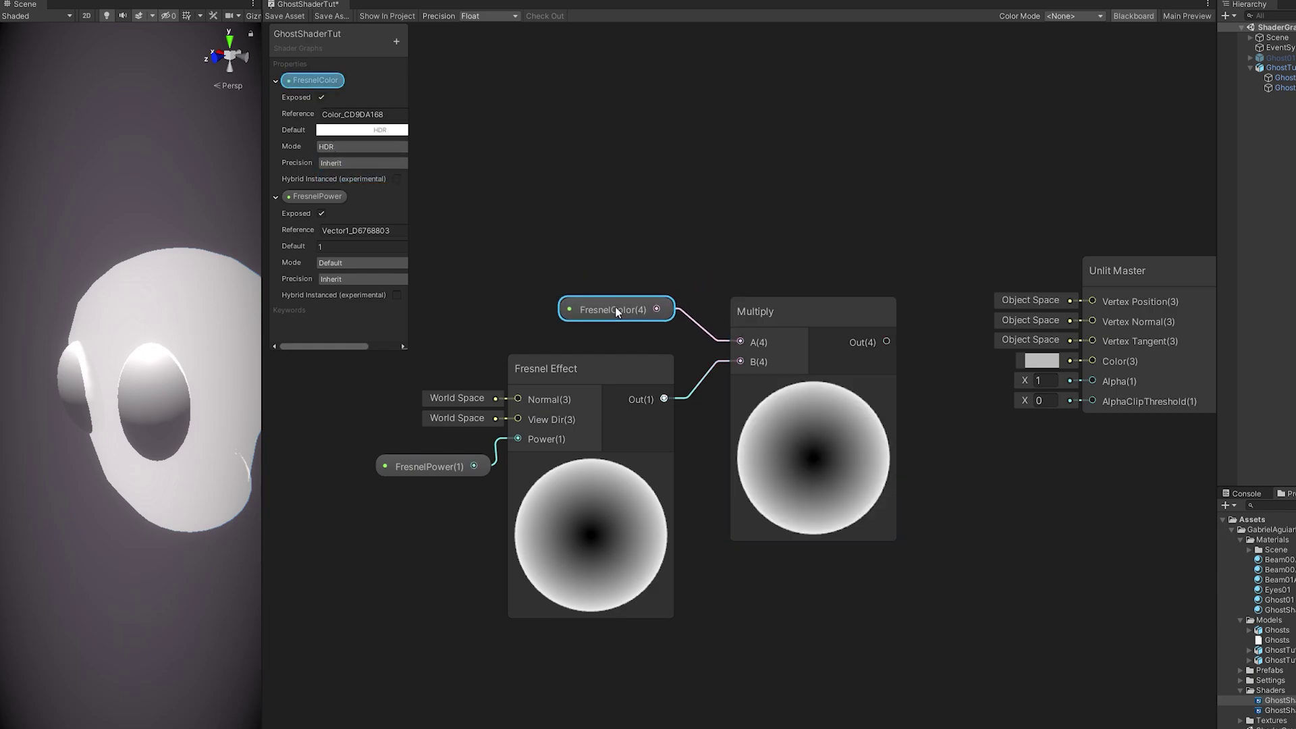
pyautogui.moveTo(887, 342); pyautogui.dragTo(1091, 361)
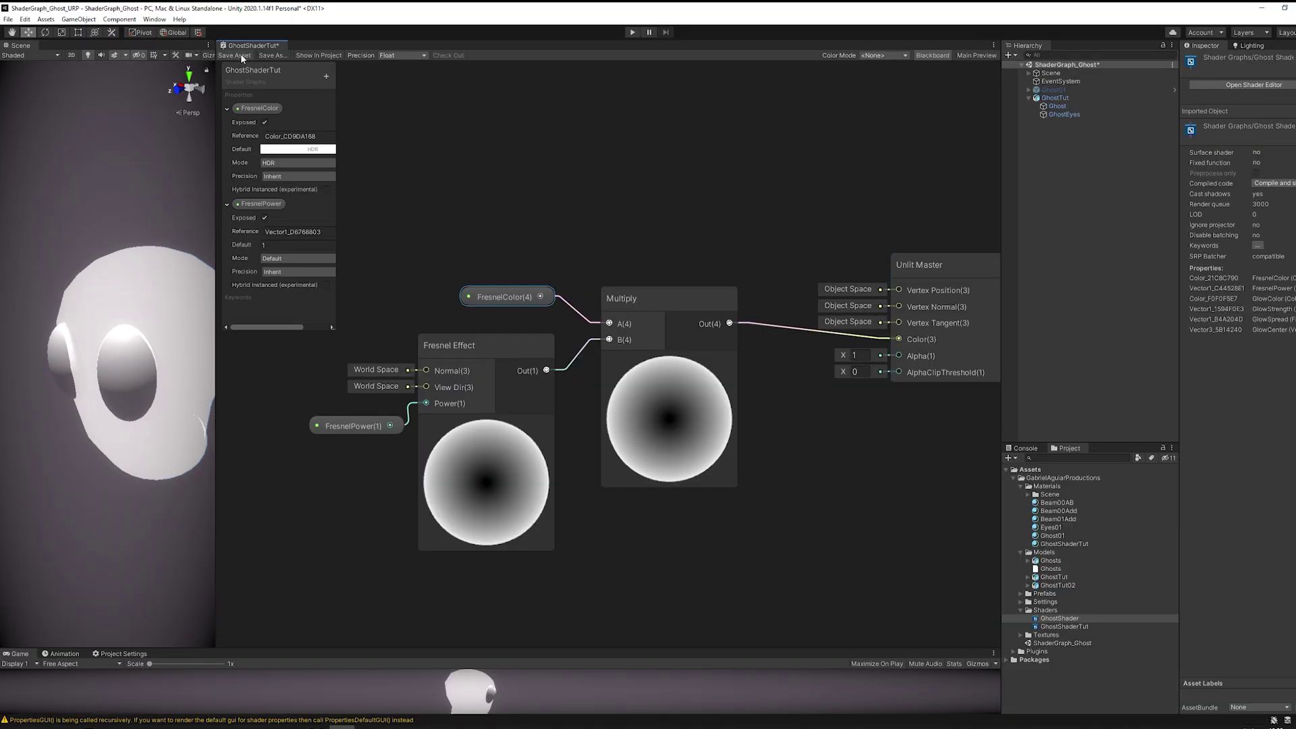
# Step: Save the shader graph, select the Ghost object and raise its material's FresnelPower
pyautogui.click(240, 54)
pyautogui.moveTo(188, 171)
pyautogui.keyDown('alt'); pyautogui.mouseDown()
pyautogui.moveTo(99, 267)
pyautogui.moveTo(1273, 255)
pyautogui.mouseUp(); pyautogui.keyUp('alt')
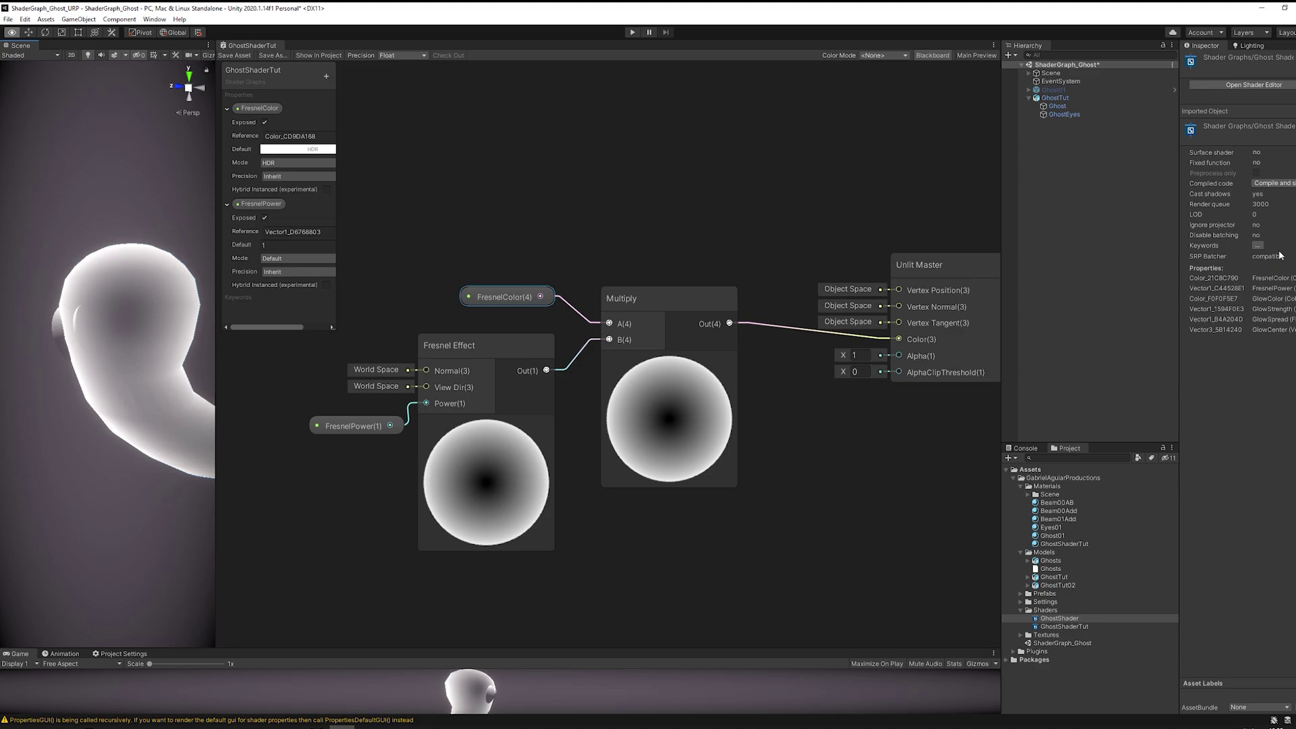
pyautogui.click(1060, 106)
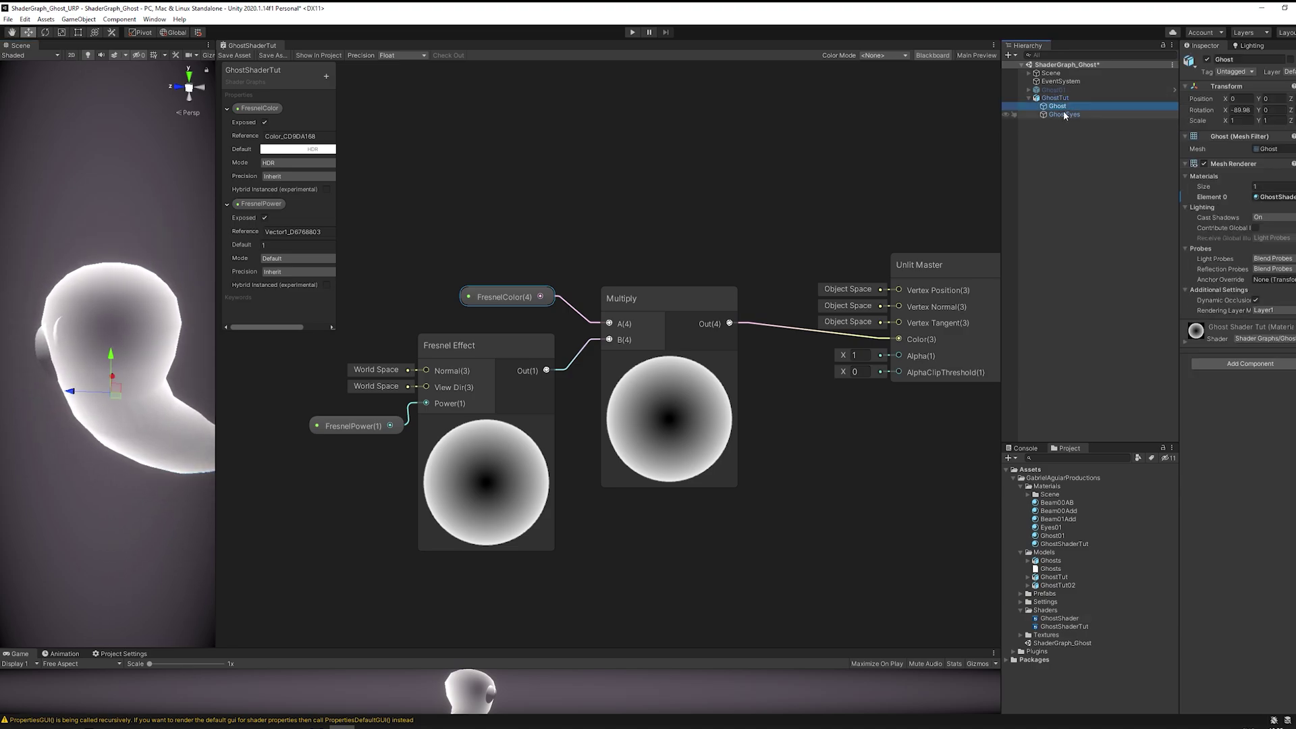
pyautogui.moveTo(216, 371); pyautogui.dragTo(319, 372)
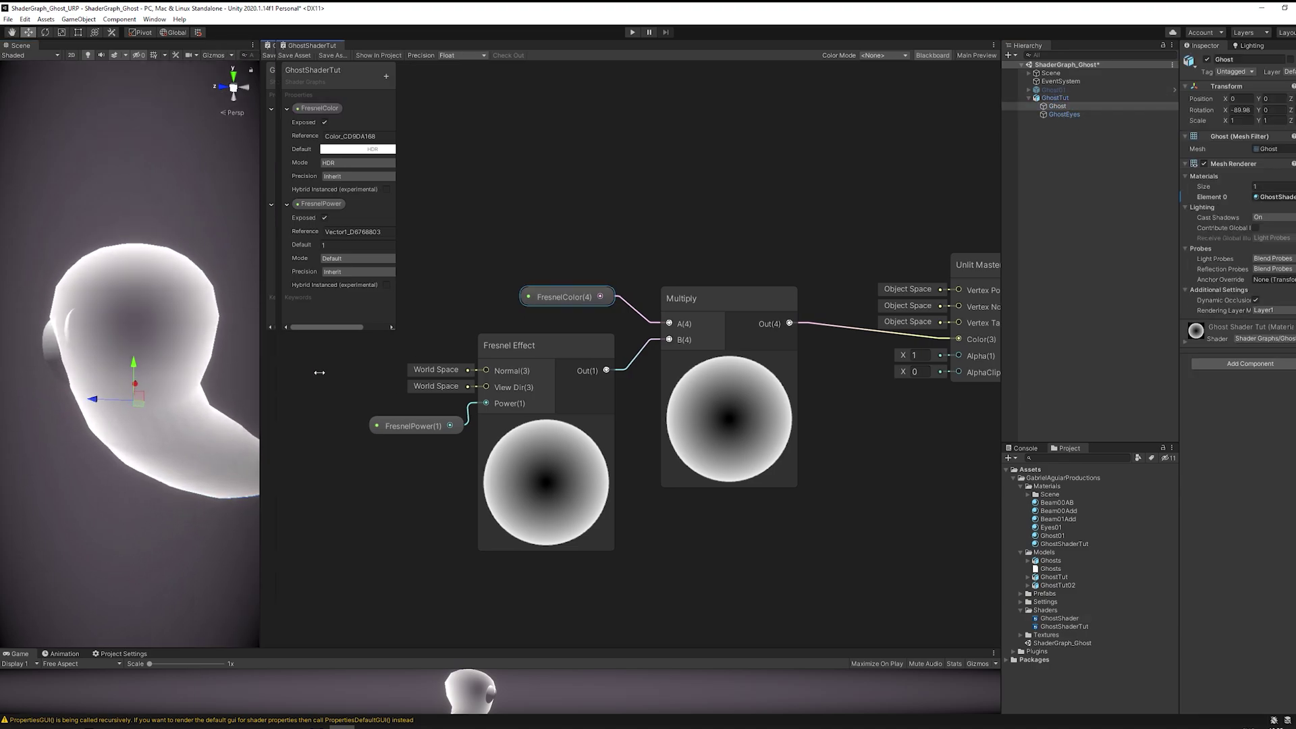
pyautogui.click(1200, 340)
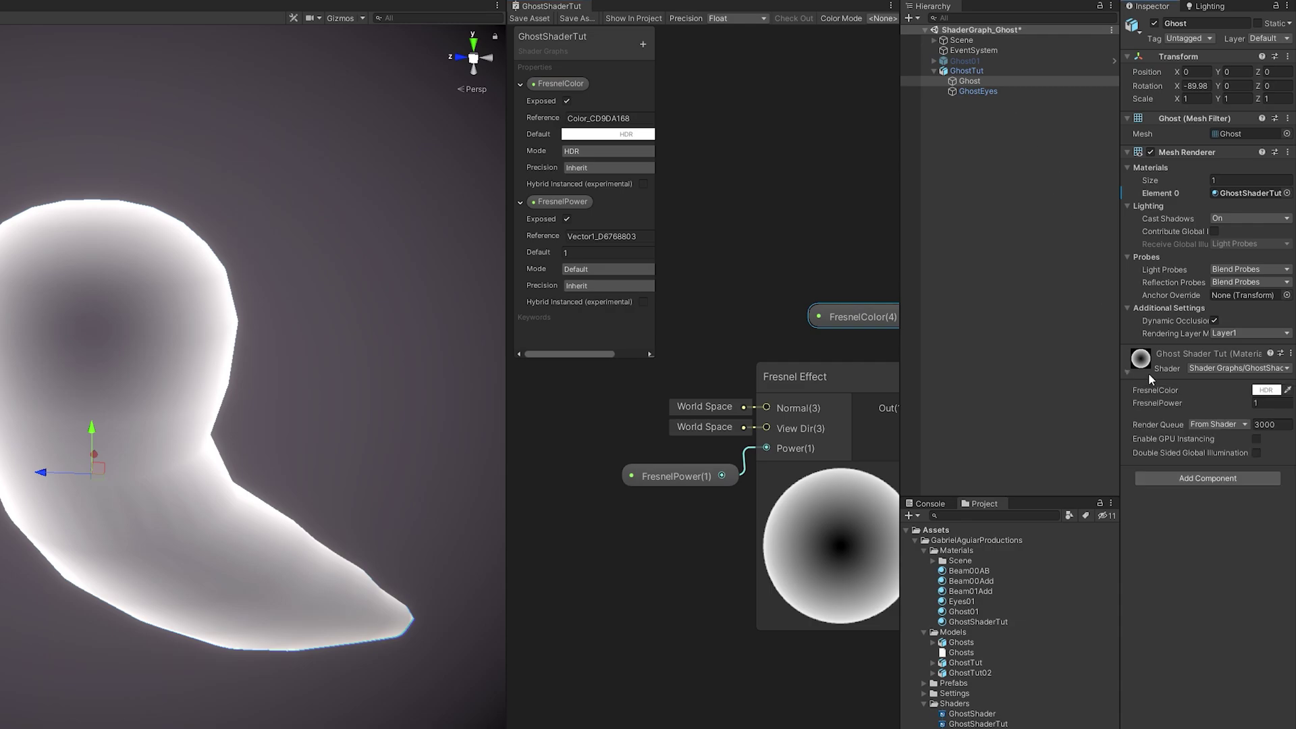
pyautogui.moveTo(1252, 407); pyautogui.dragTo(1247, 404)
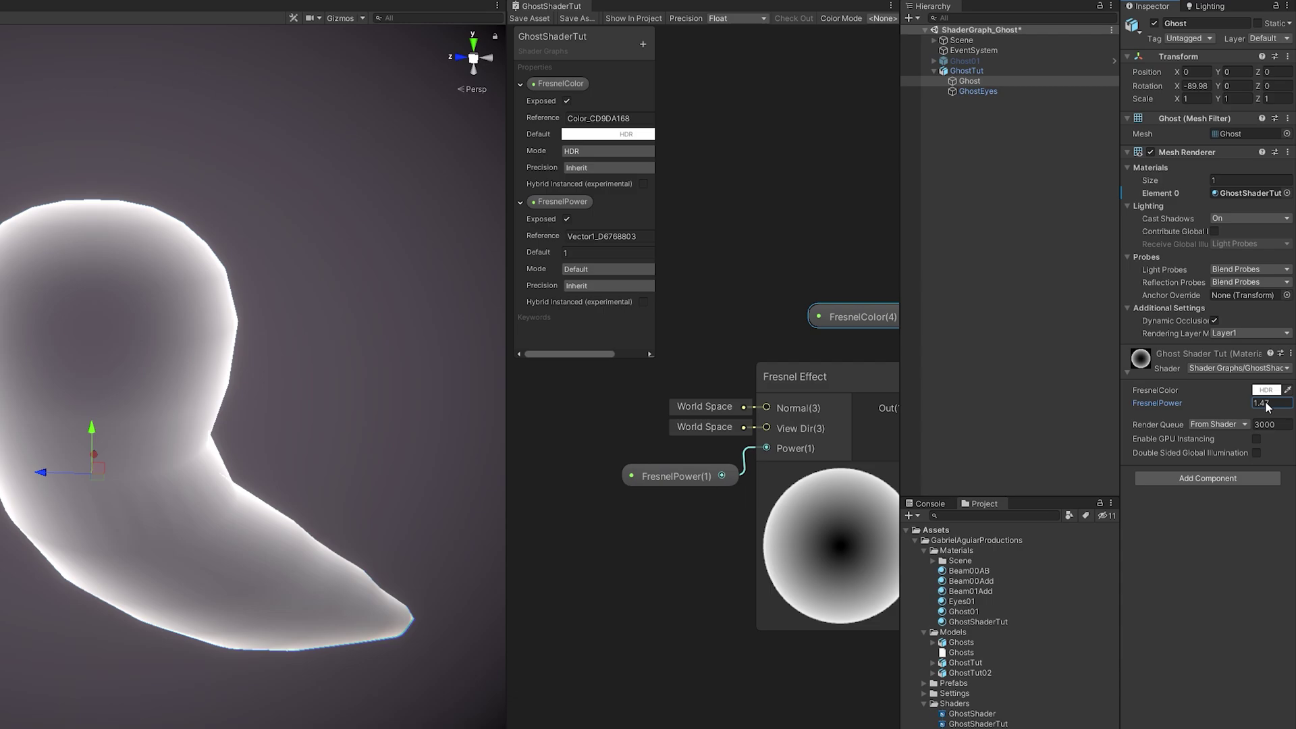
# Step: Set the ghost material's FresnelColor to a saturated blue with HDR intensity about 2
pyautogui.click(1264, 392)
pyautogui.click(1171, 524)
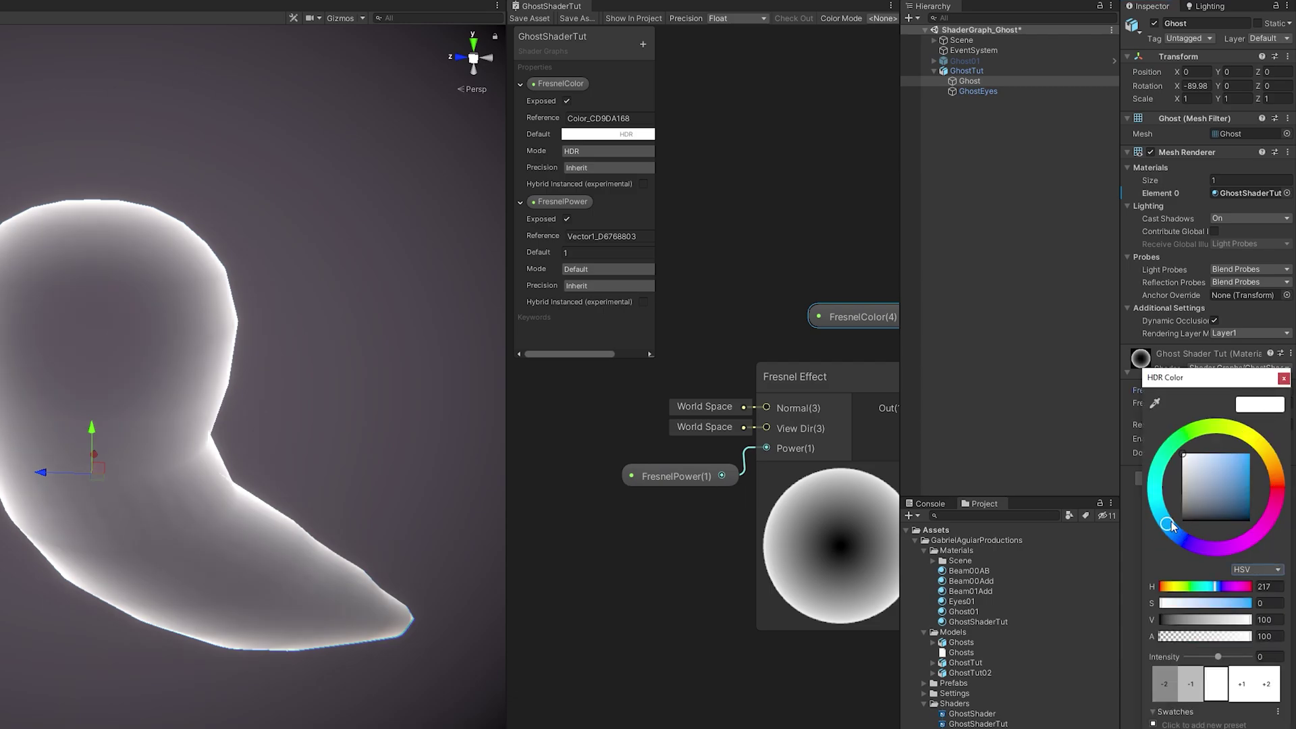
pyautogui.moveTo(1234, 469); pyautogui.dragTo(1239, 455)
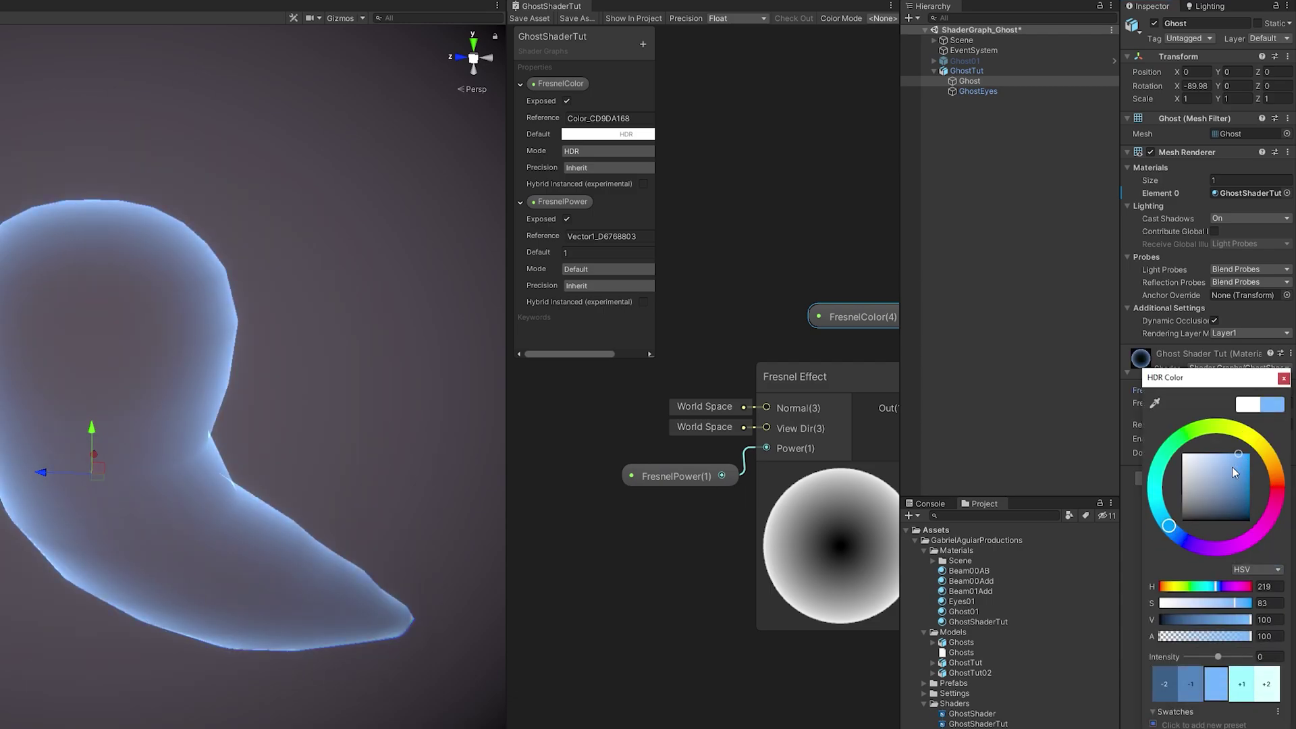
pyautogui.moveTo(1218, 658); pyautogui.dragTo(1224, 659)
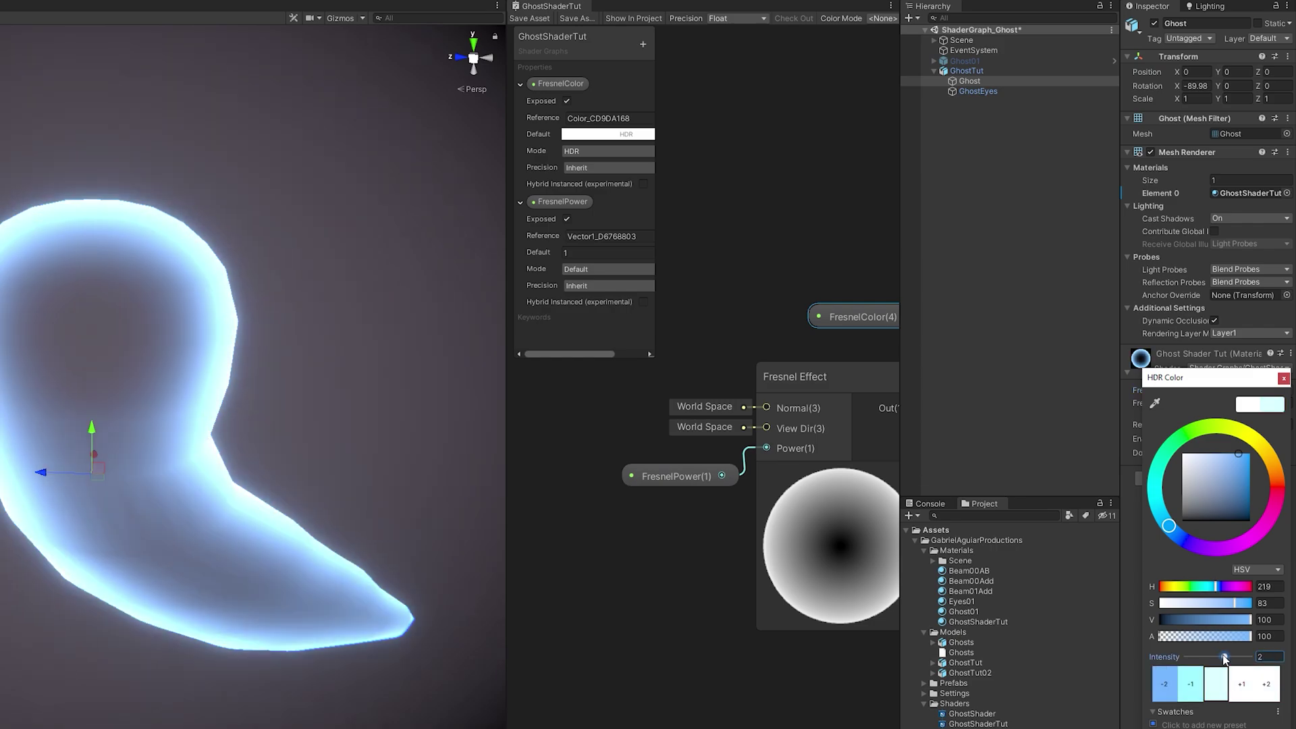
pyautogui.keyDown('alt'); pyautogui.moveTo(197, 382); pyautogui.dragTo(546, 342); pyautogui.keyUp('alt')
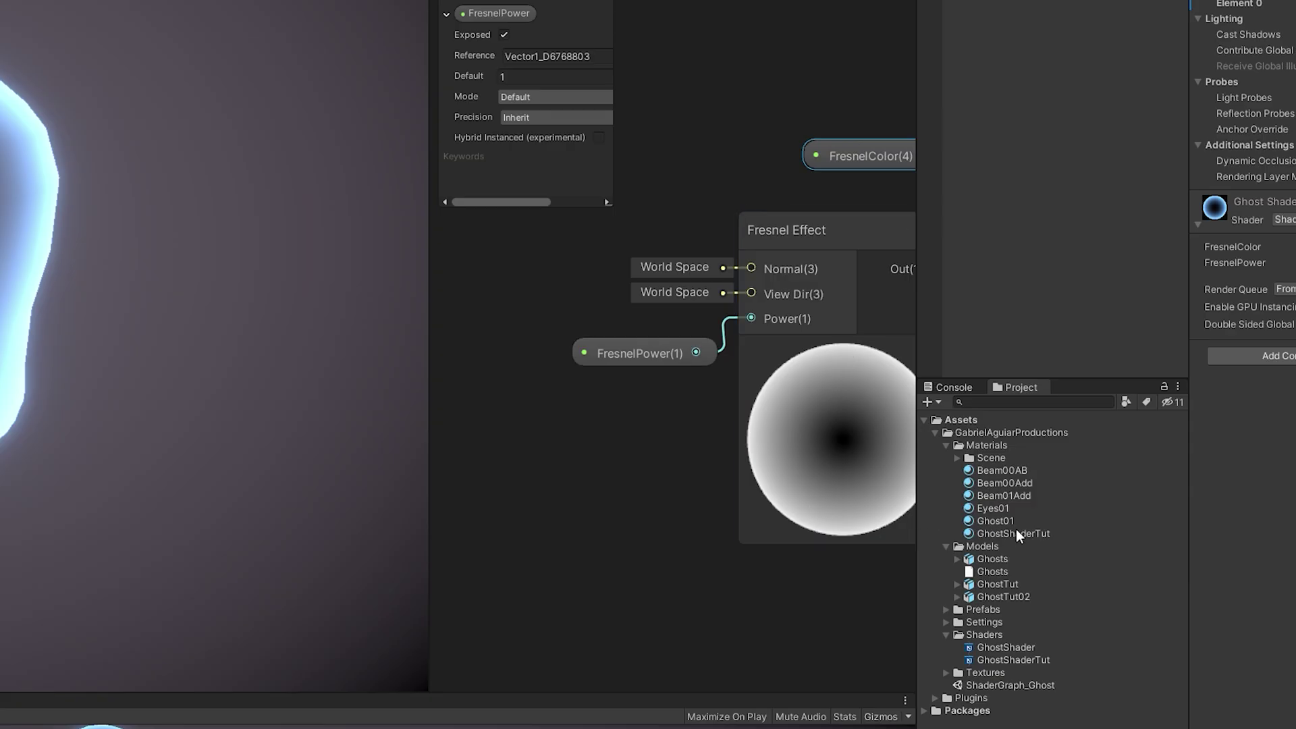
# Step: Duplicate the GhostShaderTut material and rename the copy GhostEyesTut
pyautogui.click(1015, 533)
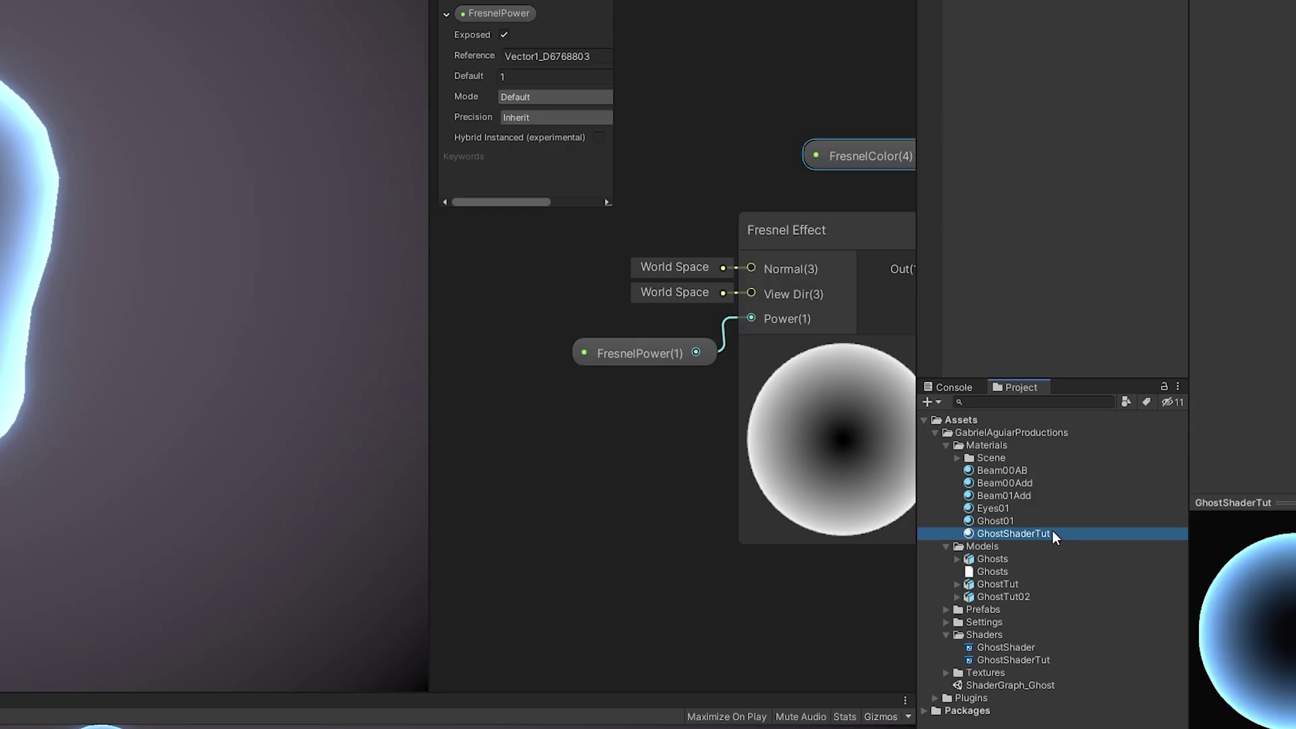
pyautogui.hotkey('ctrl', 'd')
pyautogui.press('F2')
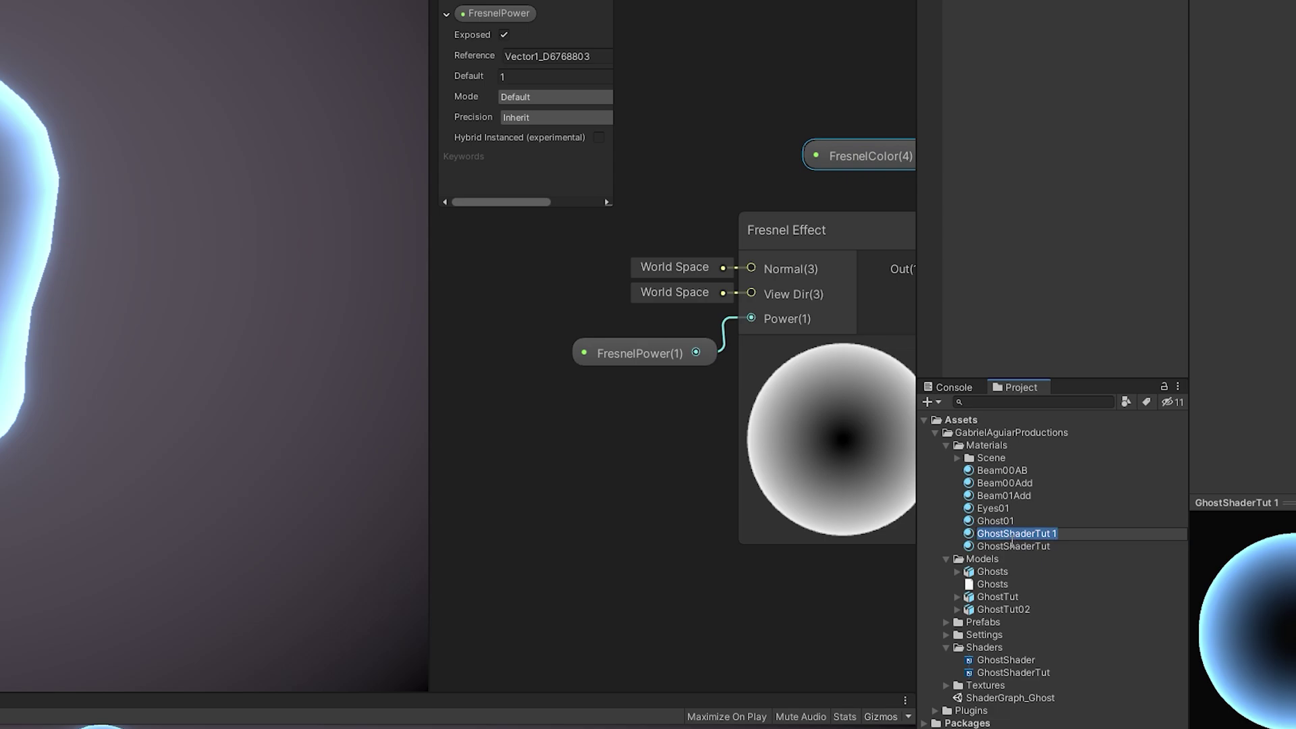
pyautogui.write('EyesTut')
pyautogui.press('Return')
pyautogui.click(1084, 536)
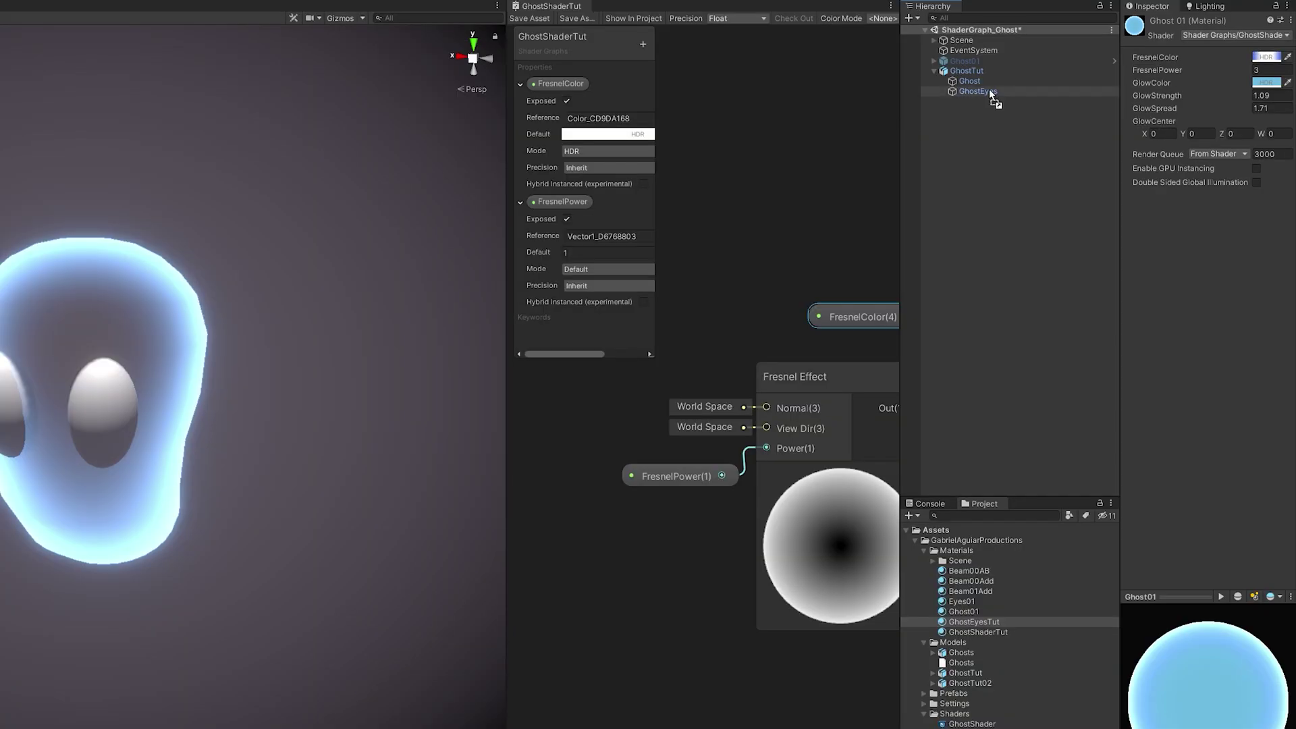
# Step: On the GhostEyes object, lower FresnelPower to 0.37 and set FresnelColor to white so the eyes glow
pyautogui.click(1069, 114)
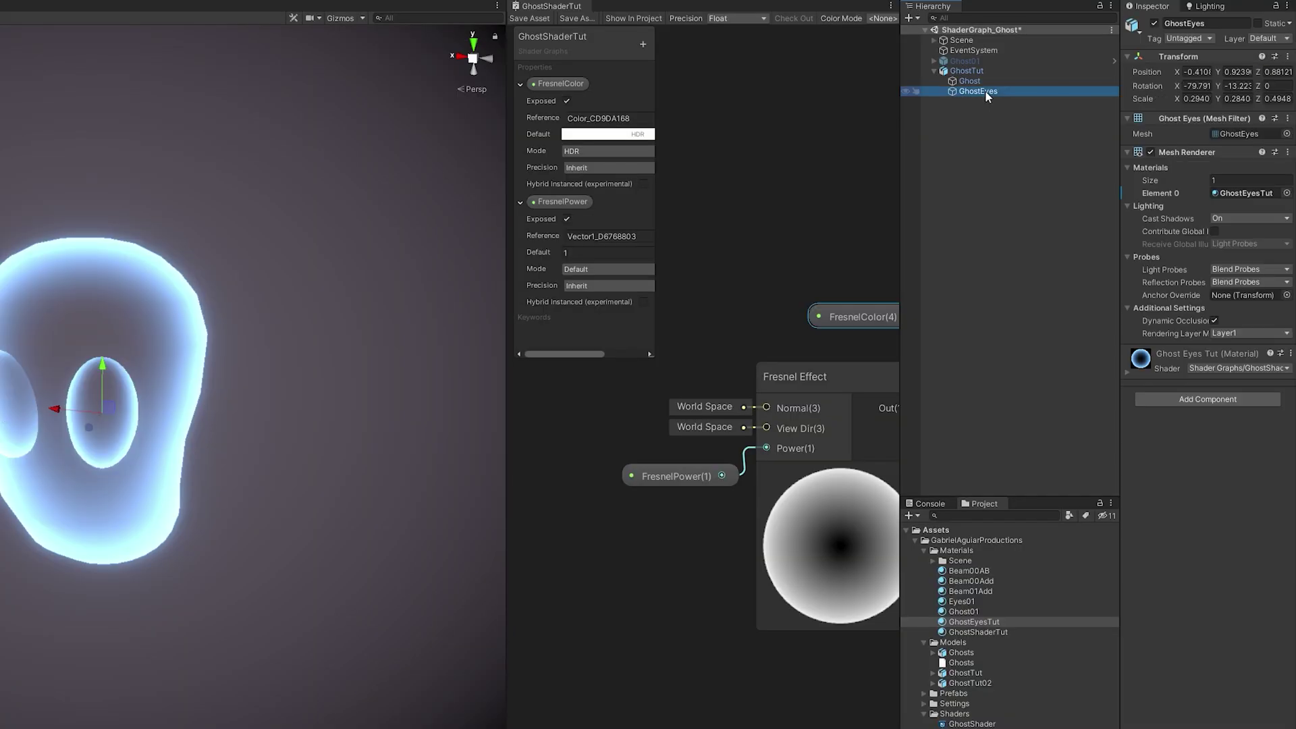
pyautogui.click(1162, 359)
pyautogui.moveTo(1236, 406); pyautogui.dragTo(1221, 406)
pyautogui.click(1274, 389)
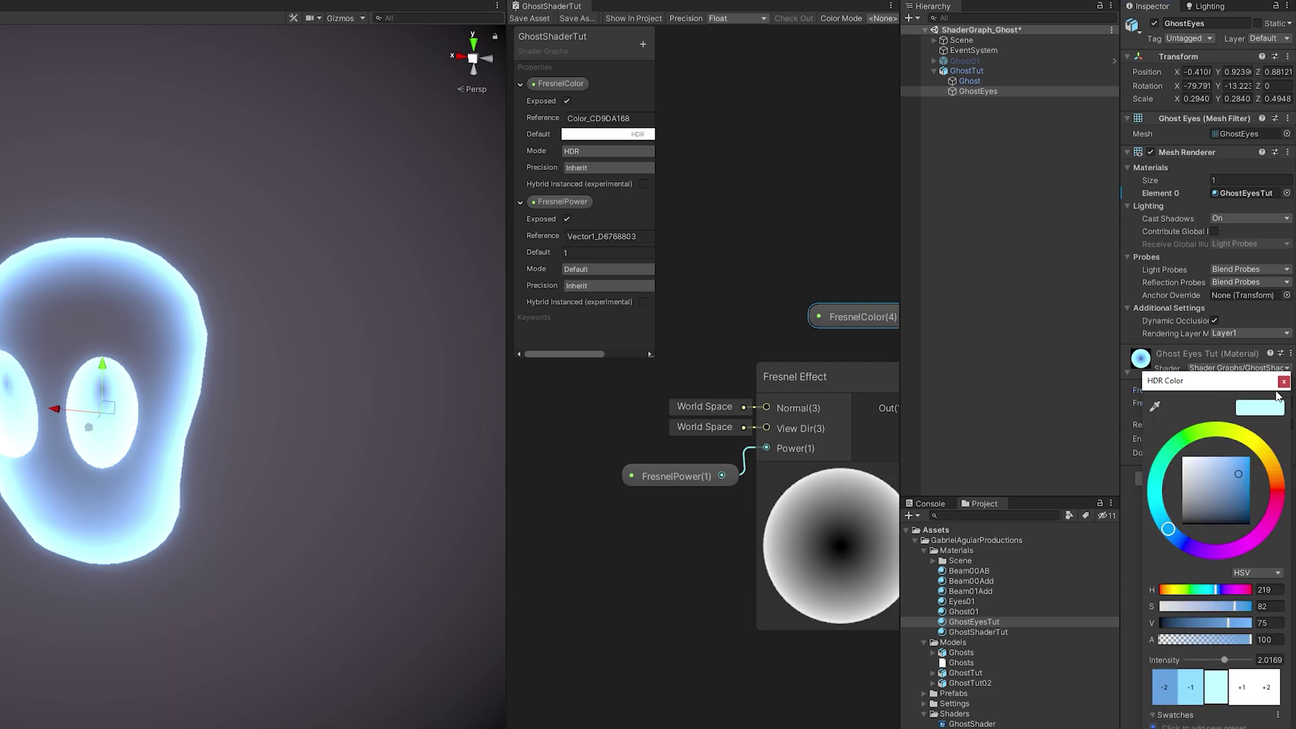
pyautogui.moveTo(1182, 487); pyautogui.dragTo(1182, 453)
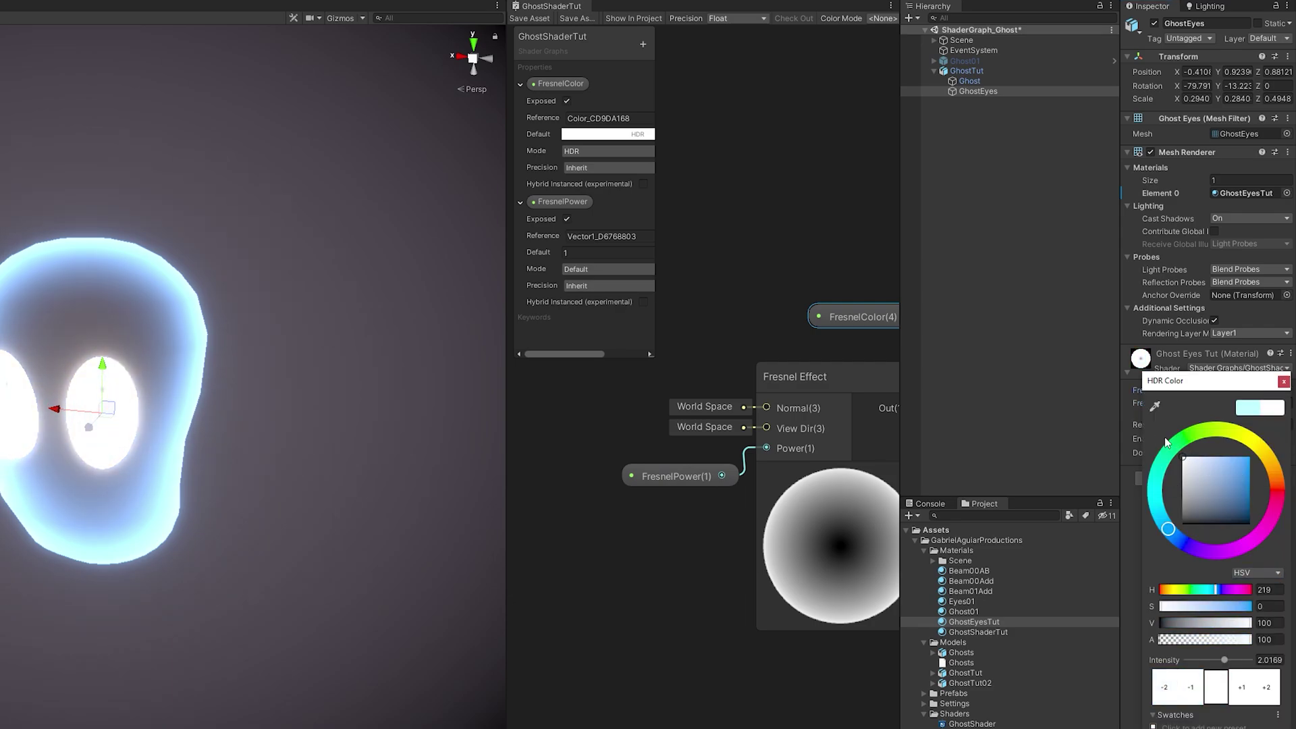
pyautogui.click(262, 392)
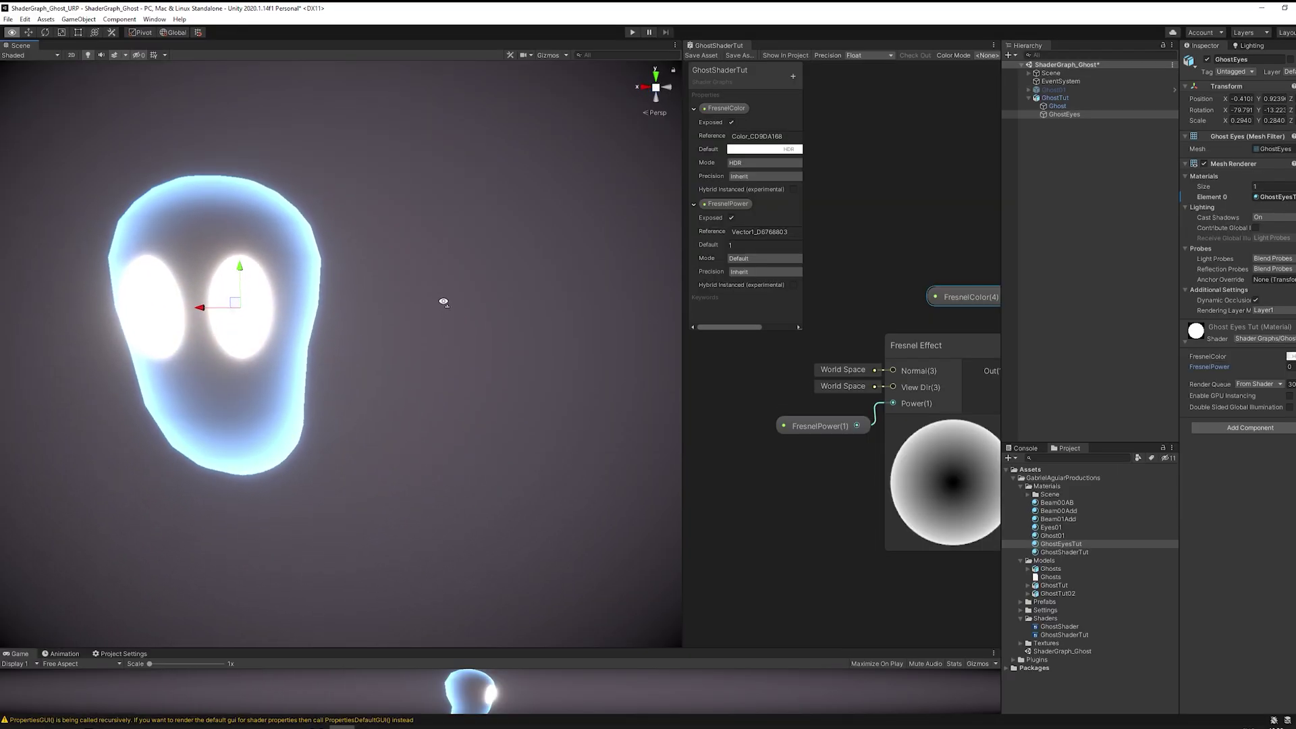
pyautogui.moveTo(445, 300)
pyautogui.keyDown('alt'); pyautogui.mouseDown()
pyautogui.moveTo(523, 291)
pyautogui.moveTo(441, 317)
pyautogui.moveTo(477, 318)
pyautogui.mouseUp(); pyautogui.keyUp('alt')
pyautogui.moveTo(685, 371); pyautogui.dragTo(183, 359)
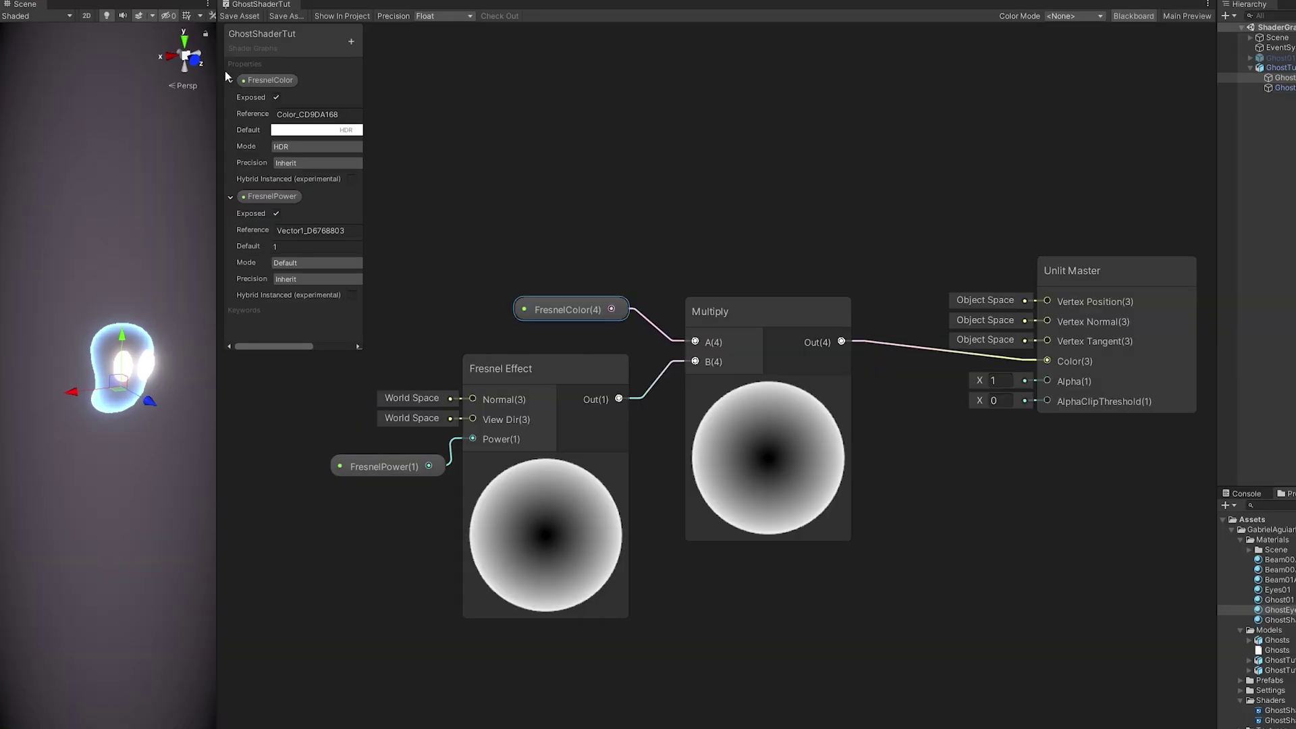
# Step: Add a View Direction node set to Object space in cleared graph space above the rim nodes
pyautogui.click(228, 71)
pyautogui.click(232, 98)
pyautogui.moveTo(452, 124); pyautogui.dragTo(669, 350, button='middle')
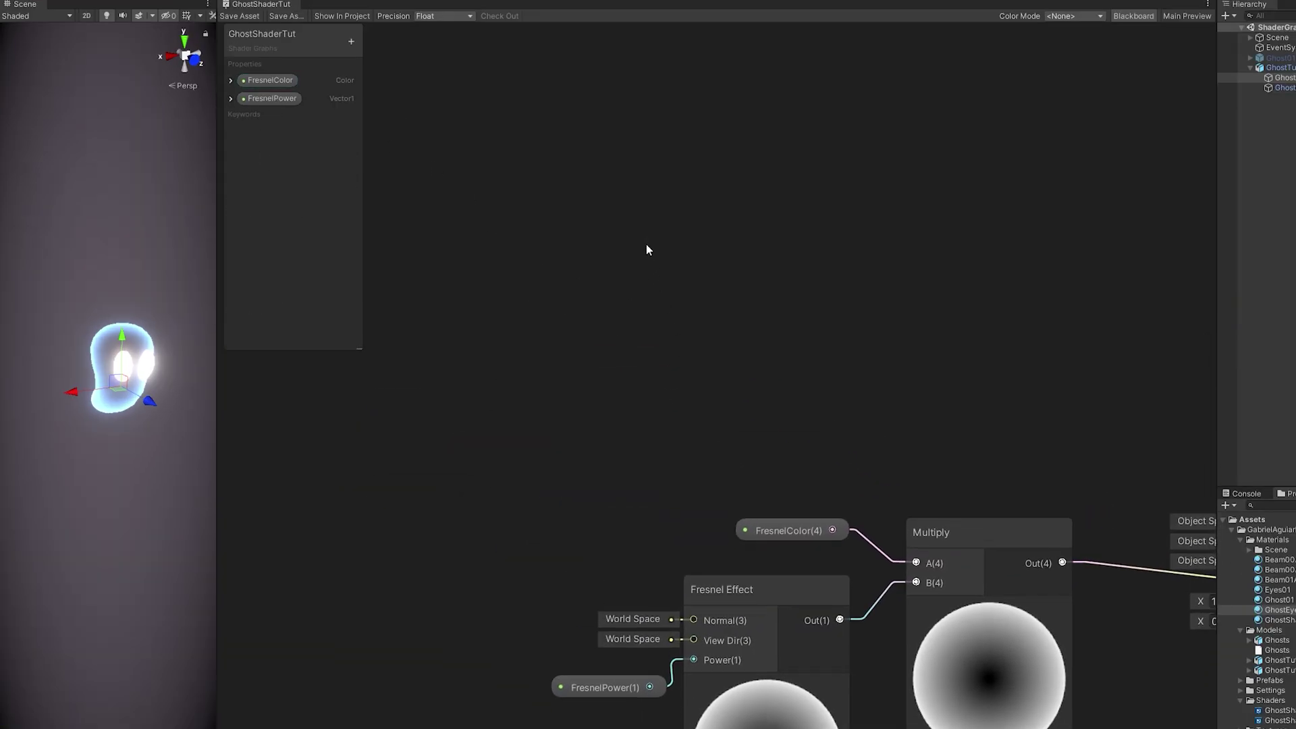
pyautogui.press('space')
pyautogui.write('view')
pyautogui.press('Return')
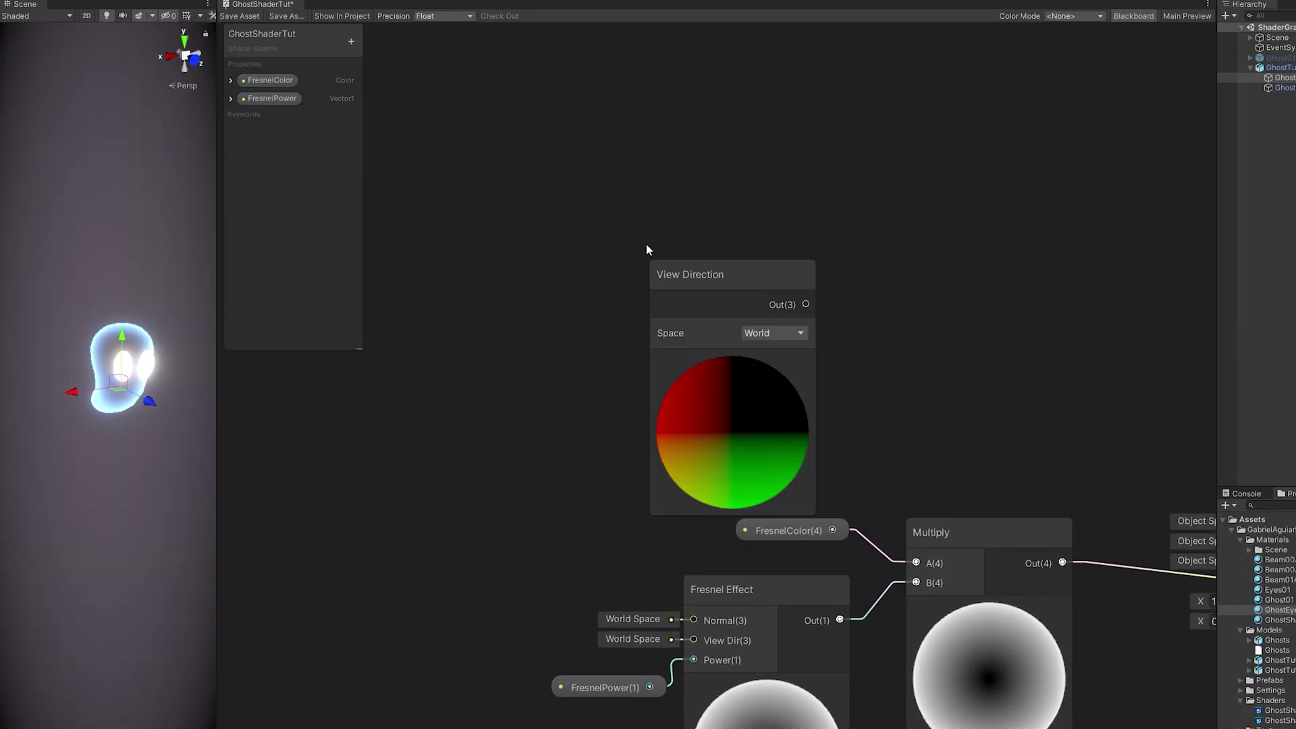
pyautogui.moveTo(737, 277); pyautogui.dragTo(573, 182)
pyautogui.click(611, 239)
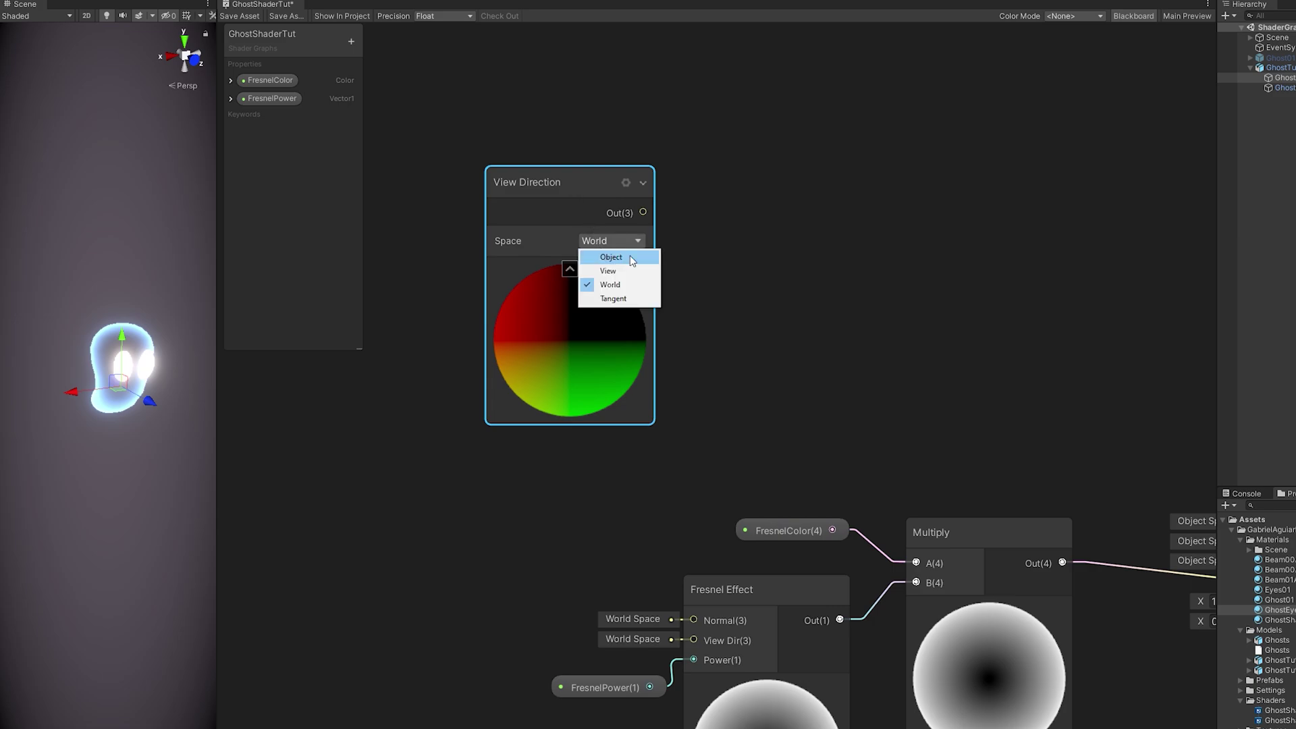
pyautogui.click(632, 260)
pyautogui.click(568, 268)
pyautogui.click(841, 202)
# Step: Add Object-space Position and a Subtract node computing Position minus View Direction
pyautogui.press('space')
pyautogui.write('su')
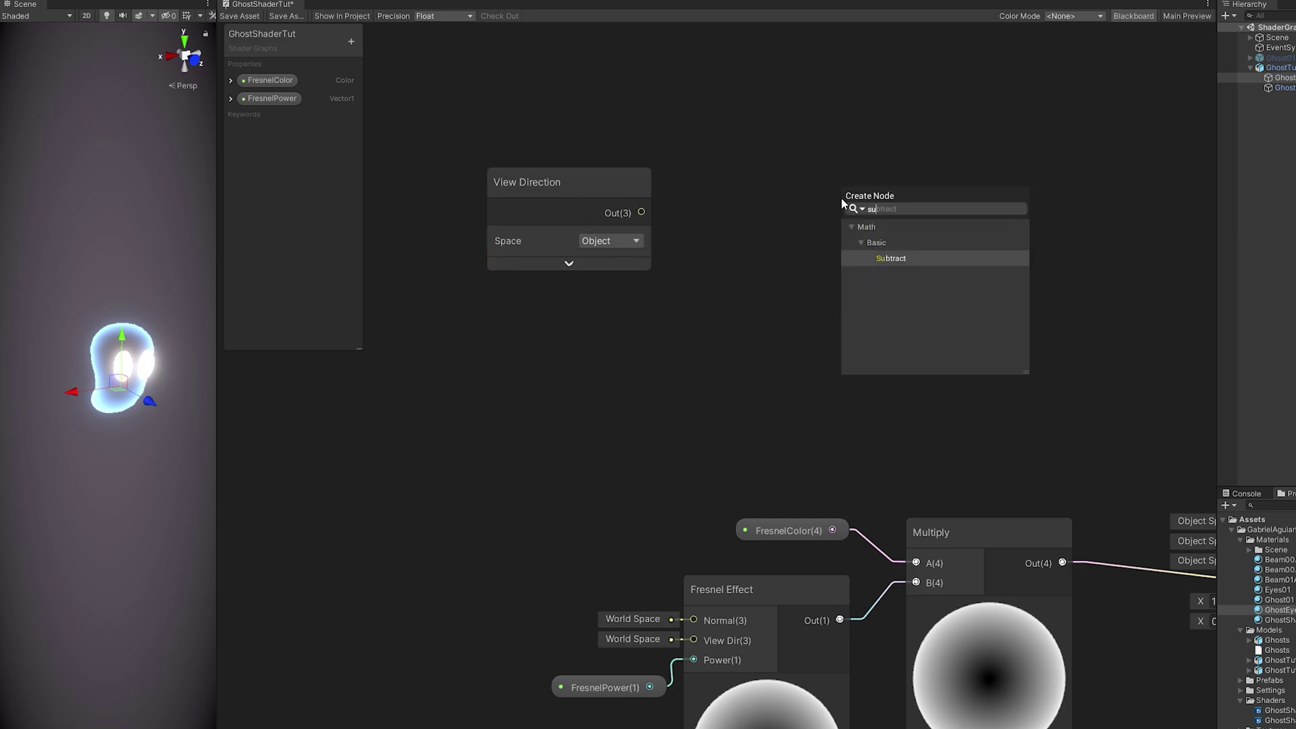
pyautogui.press('Return')
pyautogui.moveTo(725, 90); pyautogui.dragTo(745, 232, button='middle')
pyautogui.press('space')
pyautogui.write('posit')
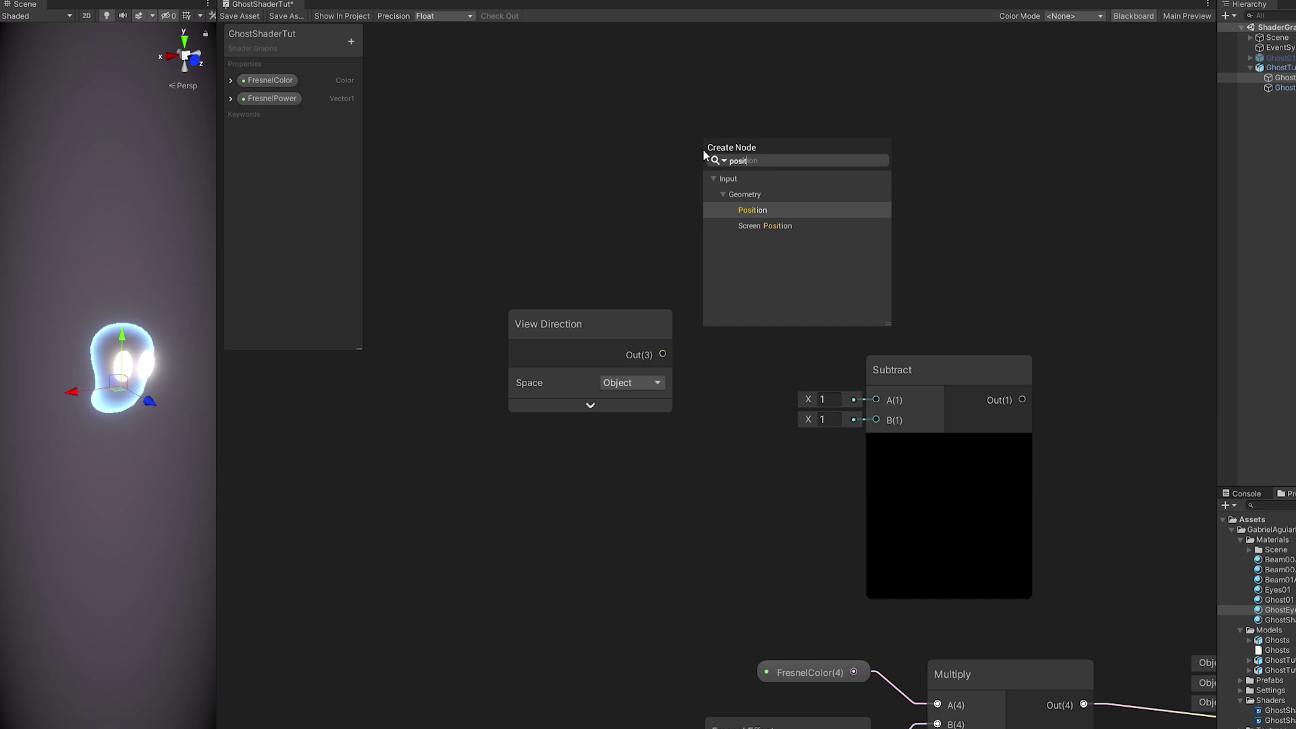
pyautogui.press('Return')
pyautogui.moveTo(776, 190); pyautogui.dragTo(647, 52)
pyautogui.click(709, 97)
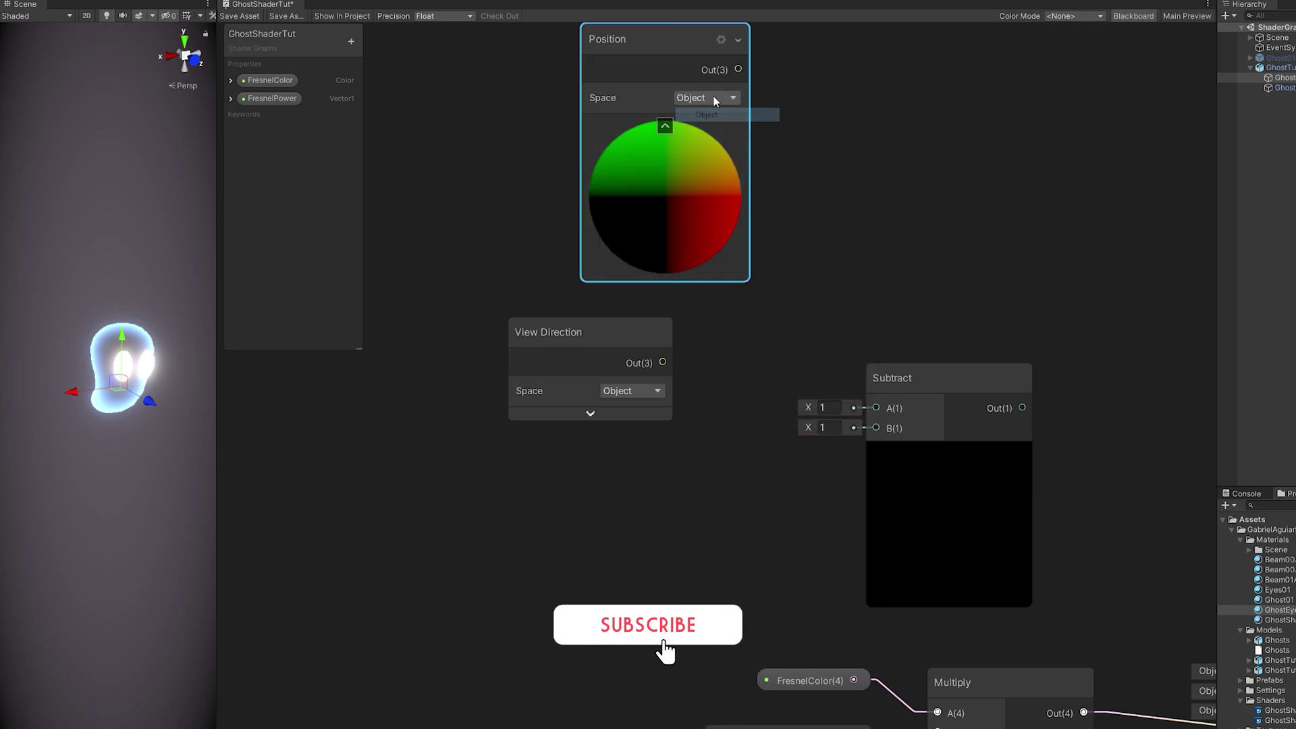
pyautogui.moveTo(738, 70); pyautogui.dragTo(876, 408)
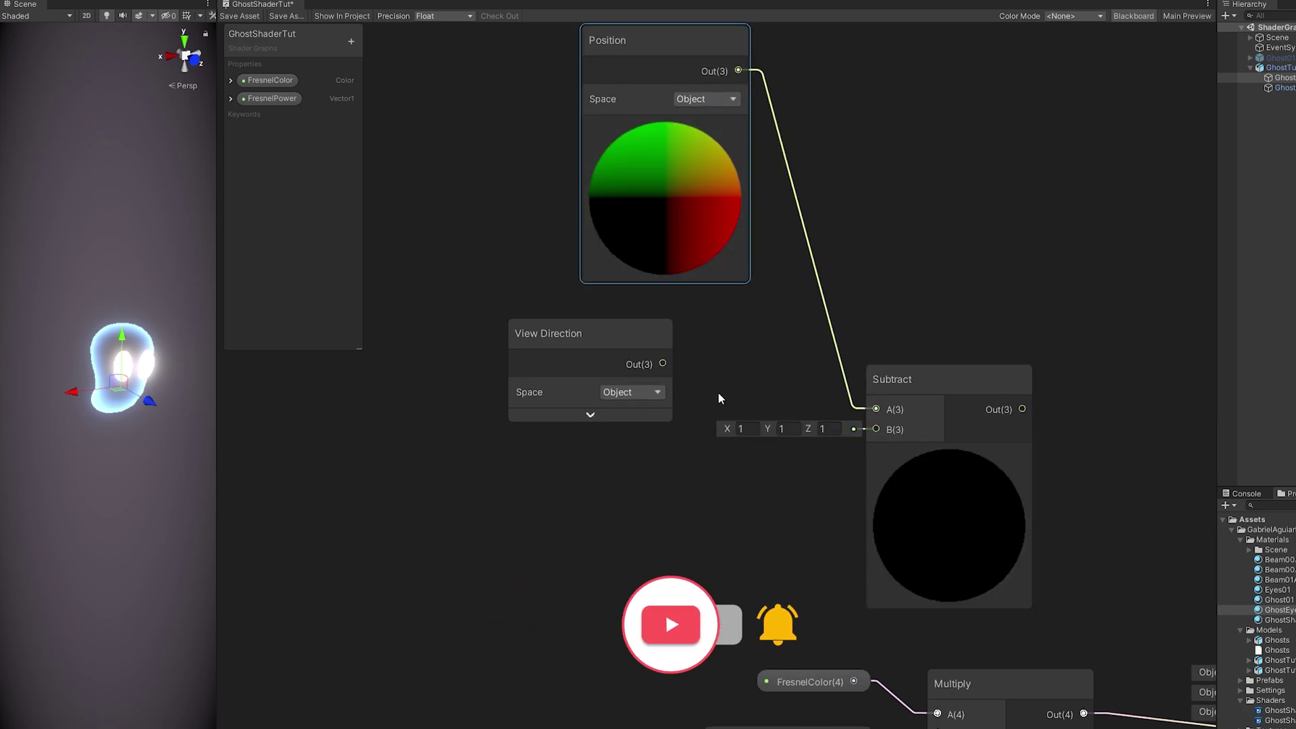
pyautogui.moveTo(662, 363)
pyautogui.mouseDown()
pyautogui.moveTo(876, 430)
pyautogui.moveTo(876, 219)
pyautogui.mouseUp()
pyautogui.click(591, 415)
pyautogui.moveTo(592, 354); pyautogui.dragTo(670, 367)
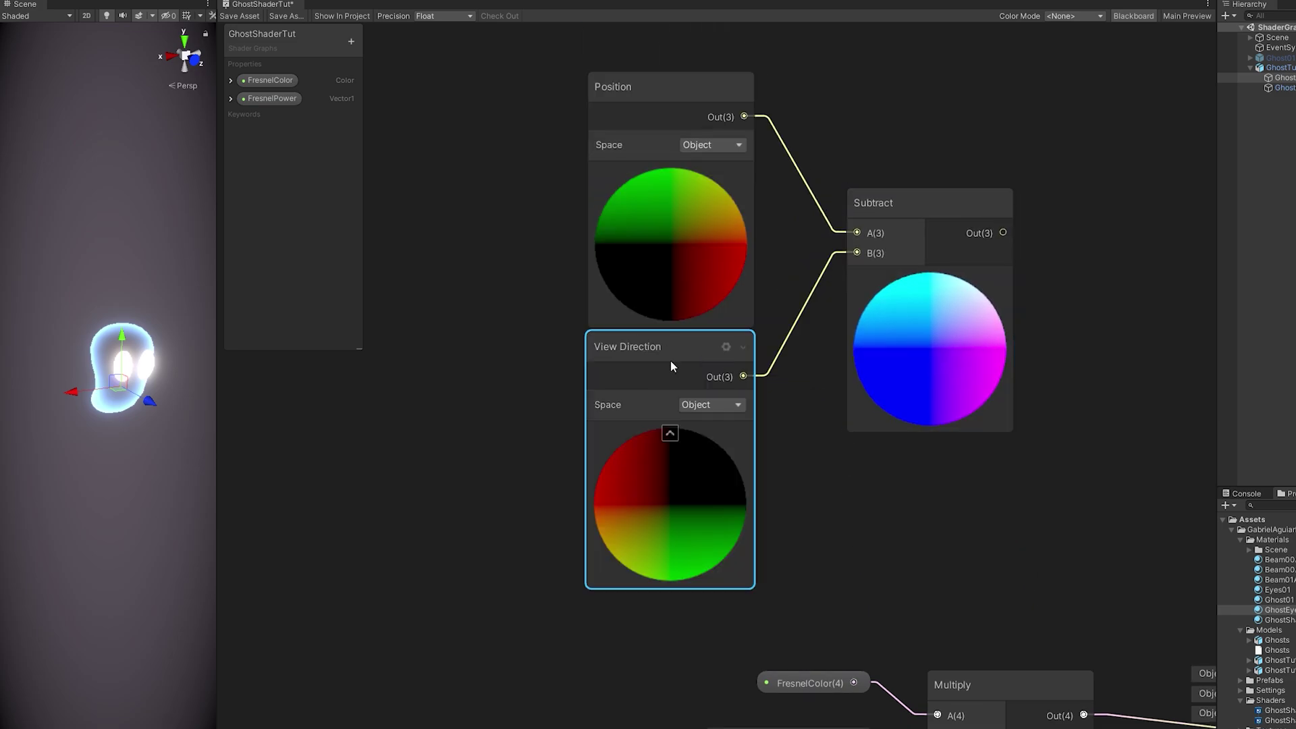
# Step: Feed the Subtract result into a Distance node and that distance into a second Subtract's B input
pyautogui.moveTo(1111, 295); pyautogui.dragTo(877, 261, button='middle')
pyautogui.scroll(-2, 876, 260)
pyautogui.moveTo(801, 216); pyautogui.dragTo(887, 206)
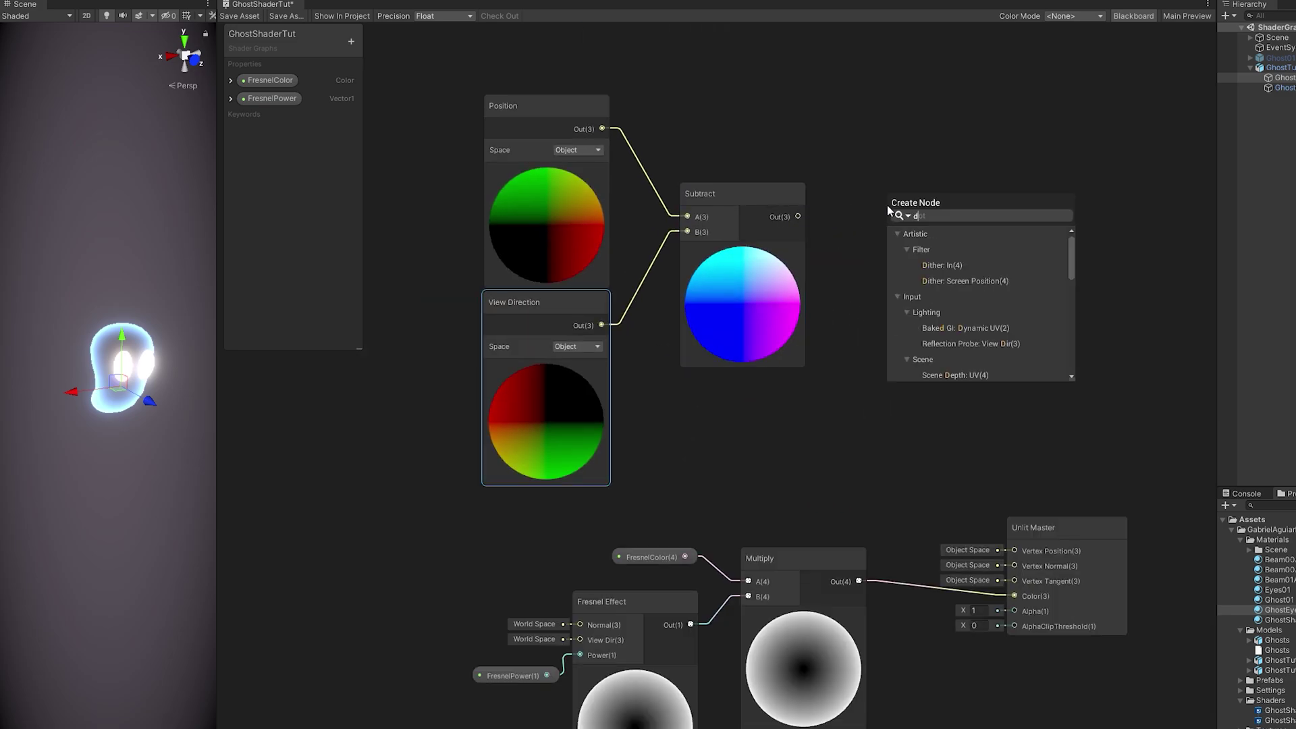
pyautogui.write('dist')
pyautogui.press('Return')
pyautogui.moveTo(888, 209); pyautogui.dragTo(768, 276, button='middle')
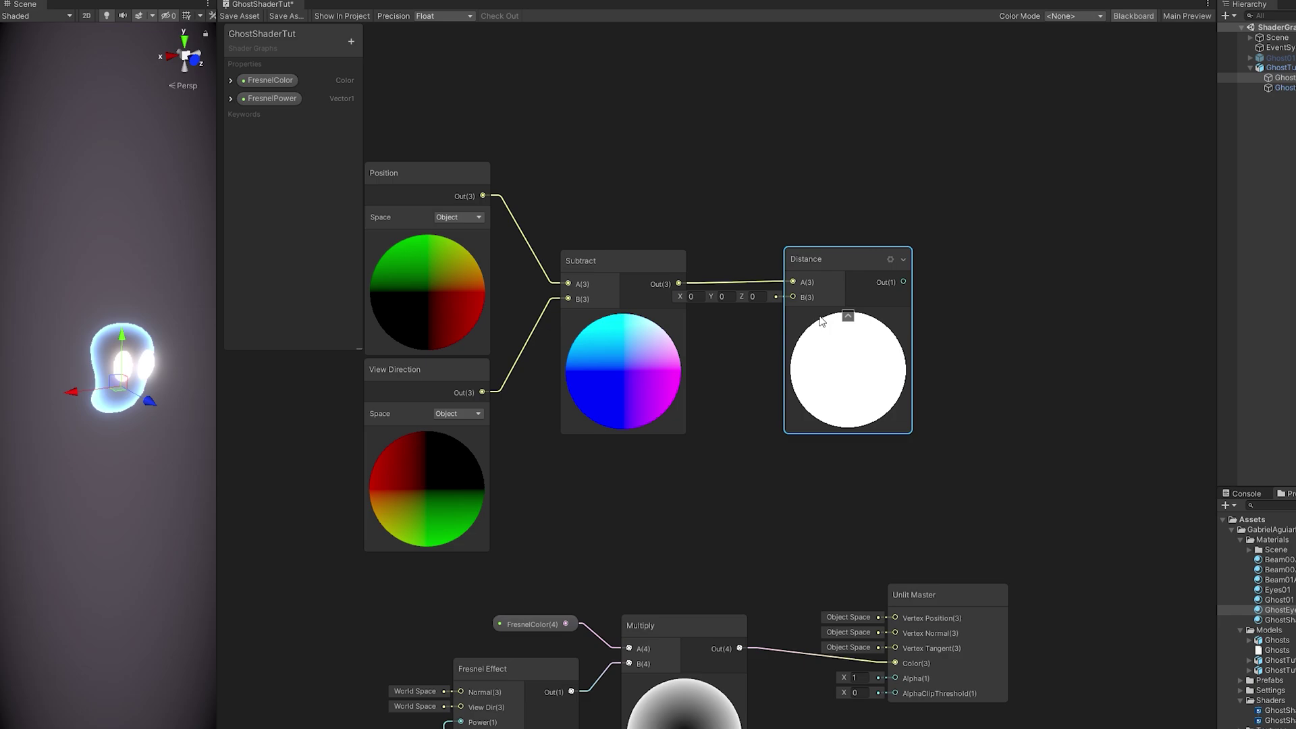
pyautogui.moveTo(906, 283)
pyautogui.mouseDown()
pyautogui.moveTo(998, 231)
pyautogui.moveTo(1000, 196)
pyautogui.mouseUp()
pyautogui.write('sub')
pyautogui.press('Down')
pyautogui.press('Return')
# Step: Add a Vector1 property GlowSpread with default 1 and wire it into the second Subtract's A input
pyautogui.click(350, 41)
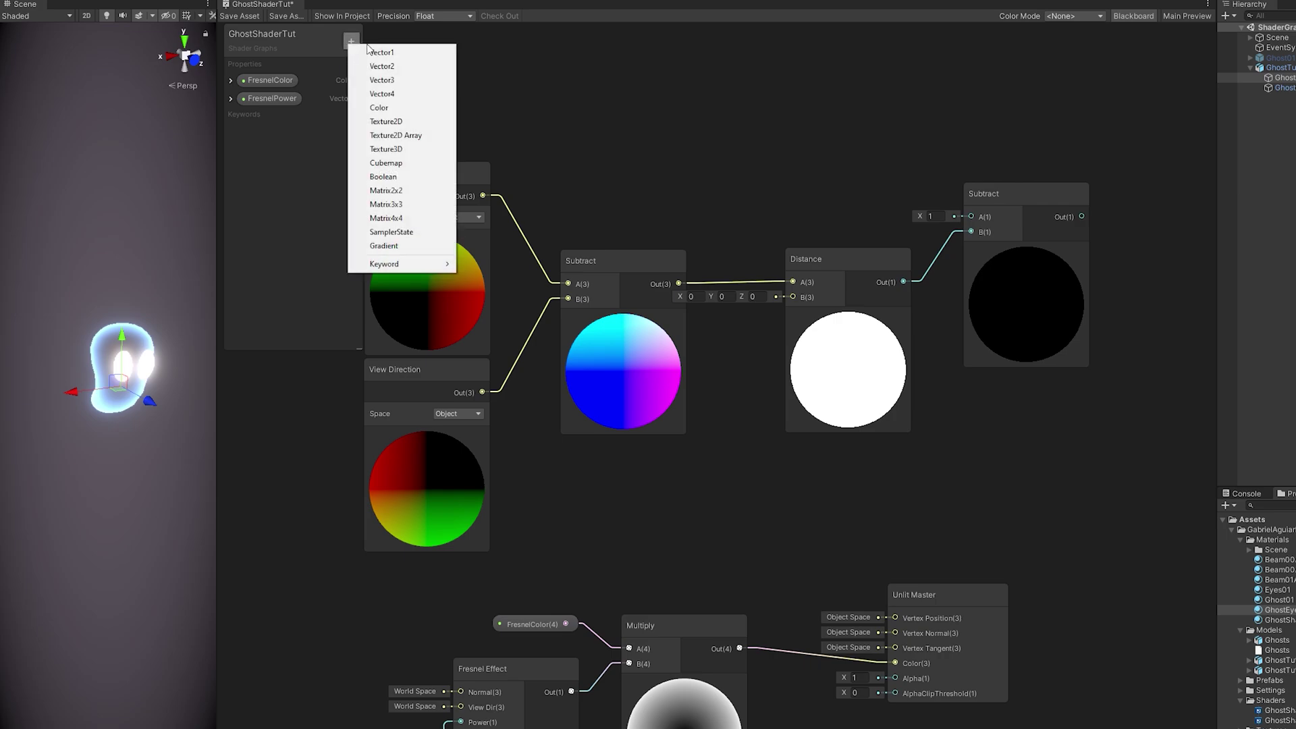
pyautogui.click(408, 58)
pyautogui.write('Glo')
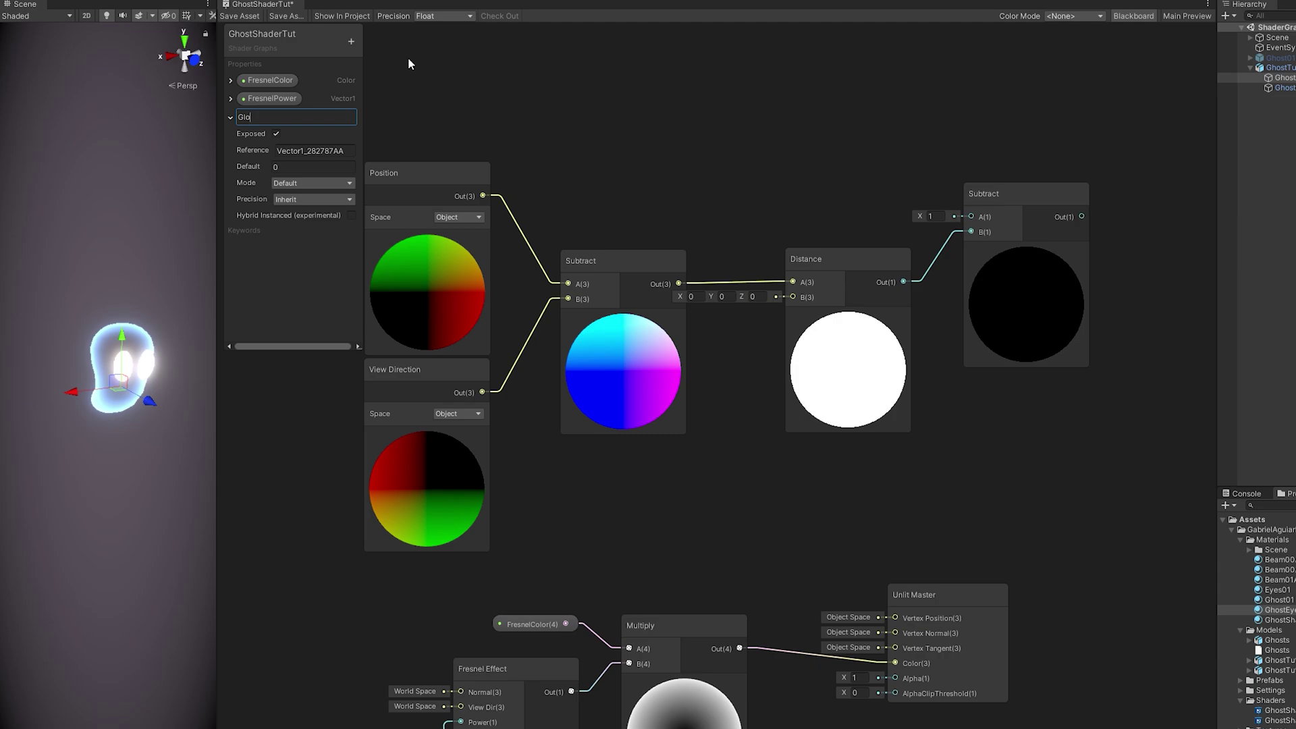
pyautogui.write('wSpread')
pyautogui.press('Return')
pyautogui.click(289, 168)
pyautogui.write('1')
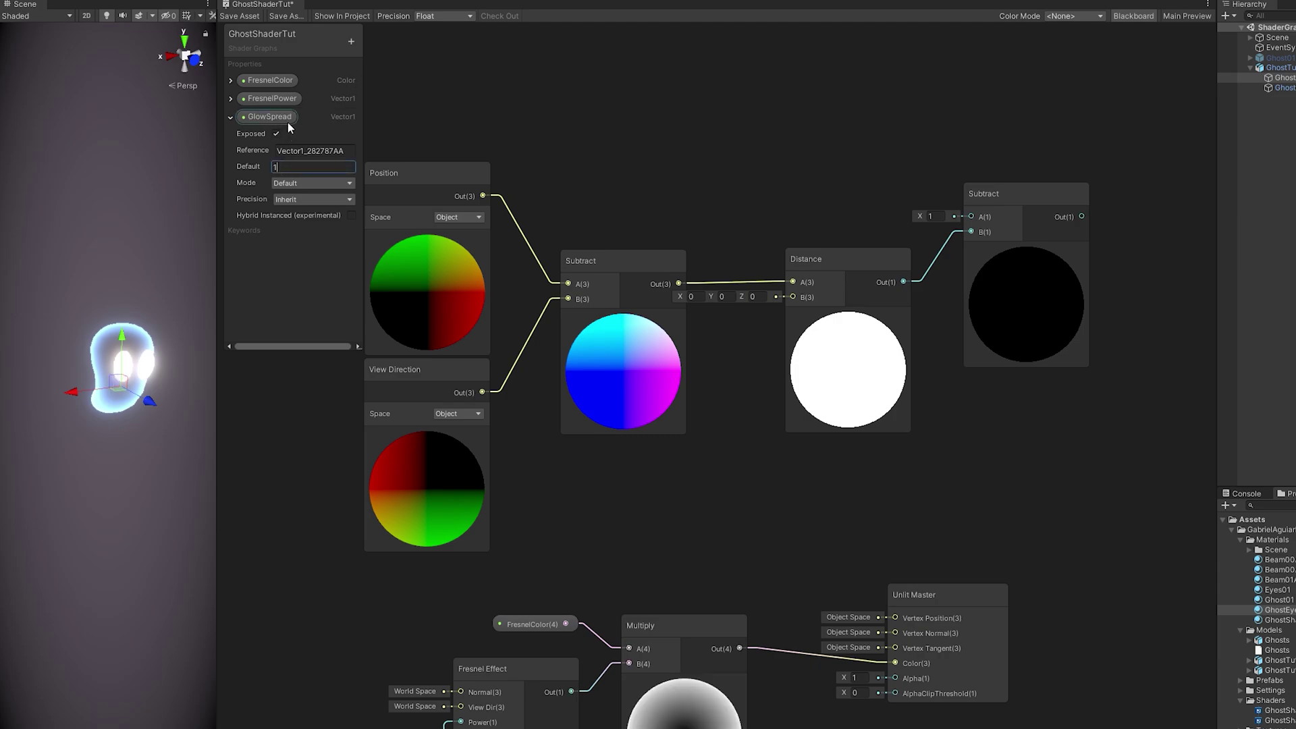
pyautogui.moveTo(849, 168); pyautogui.dragTo(971, 216)
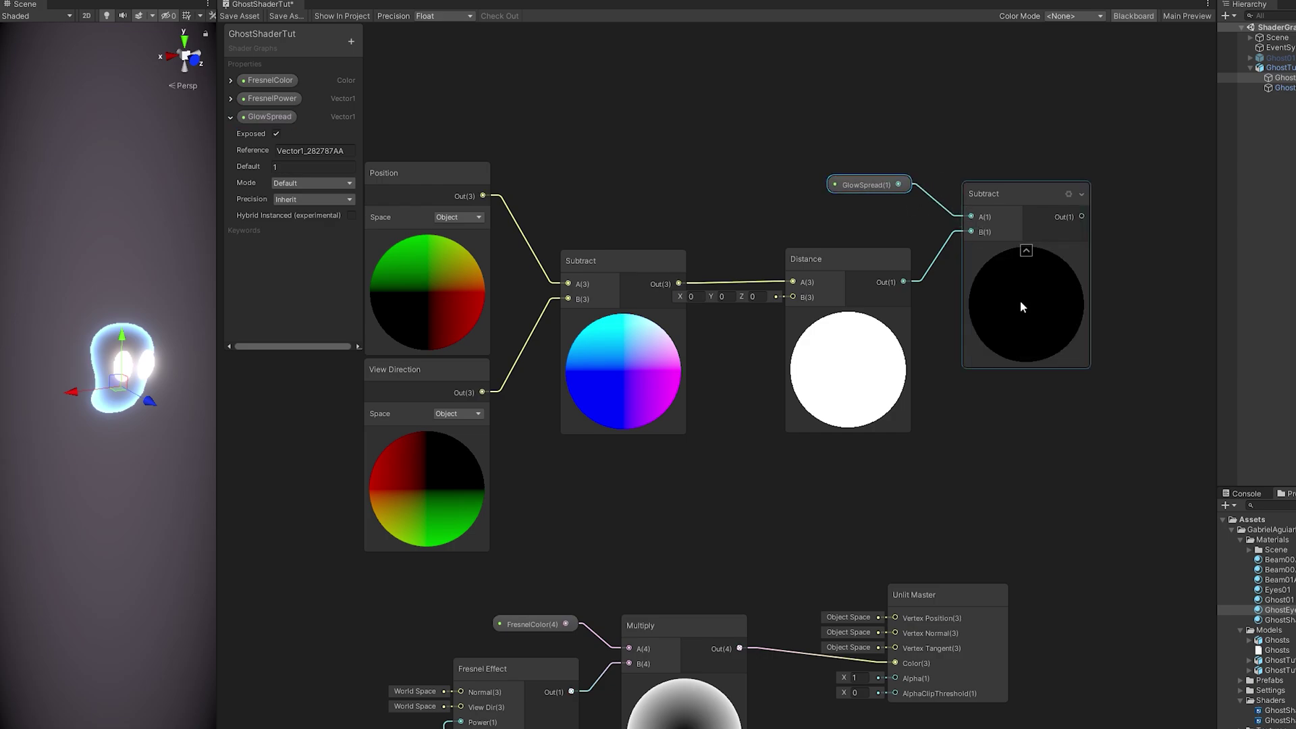
# Step: Add a Clamp node (Min 0, Max 1) on the second Subtract's output and tidy its placement
pyautogui.moveTo(1020, 301); pyautogui.dragTo(875, 349, button='middle')
pyautogui.moveTo(917, 226); pyautogui.dragTo(978, 227)
pyautogui.write('clamp')
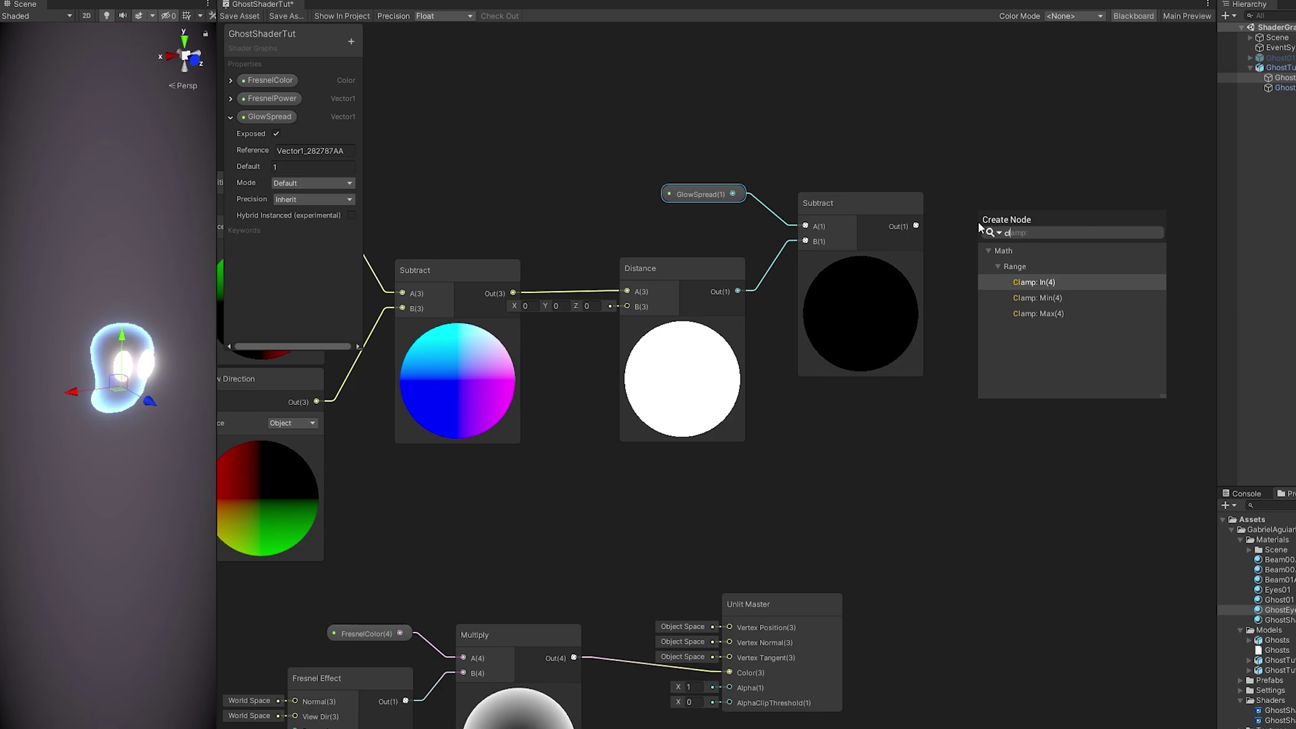
pyautogui.press('Return')
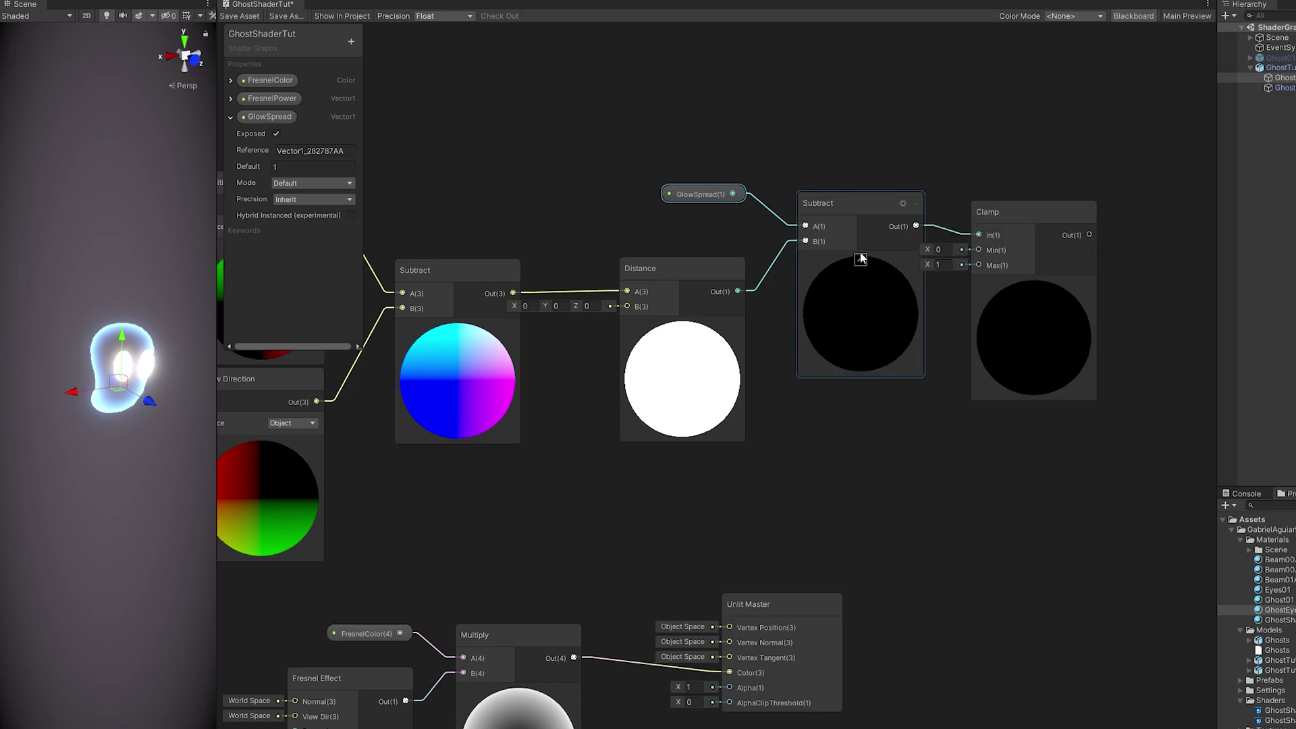
pyautogui.click(861, 259)
pyautogui.moveTo(1027, 220); pyautogui.dragTo(960, 210)
pyautogui.click(1061, 419)
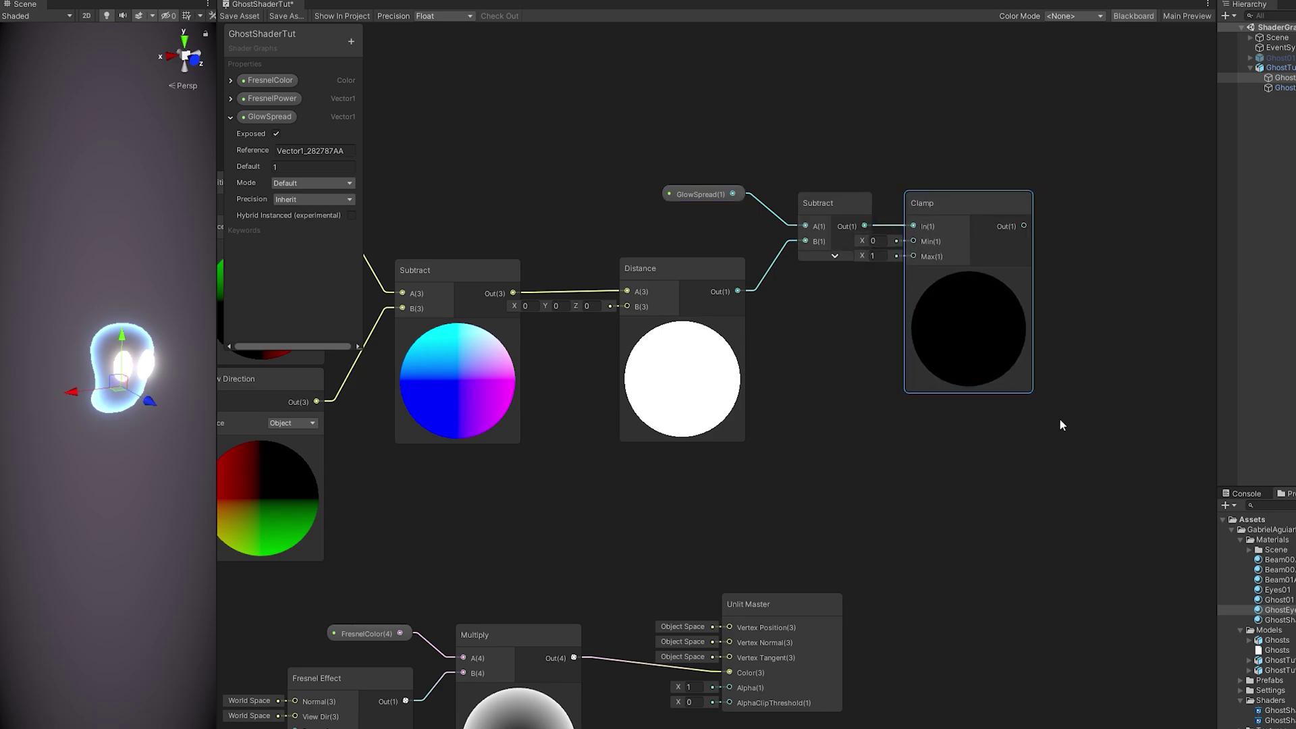
pyautogui.moveTo(1060, 420); pyautogui.dragTo(938, 510, button='middle')
# Step: Add a Color property InteriorColor and rename GlowSpread to InteriorSpread, listing InteriorColor above it
pyautogui.click(351, 41)
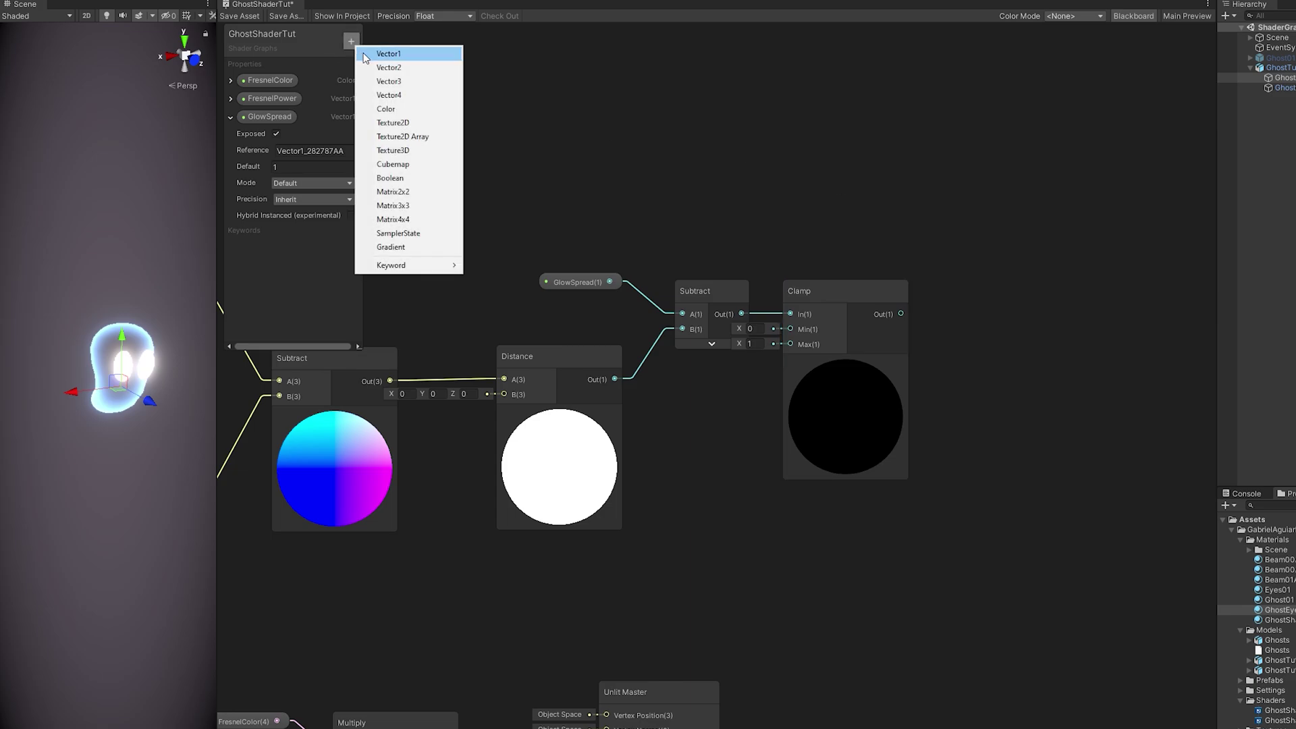
pyautogui.click(390, 107)
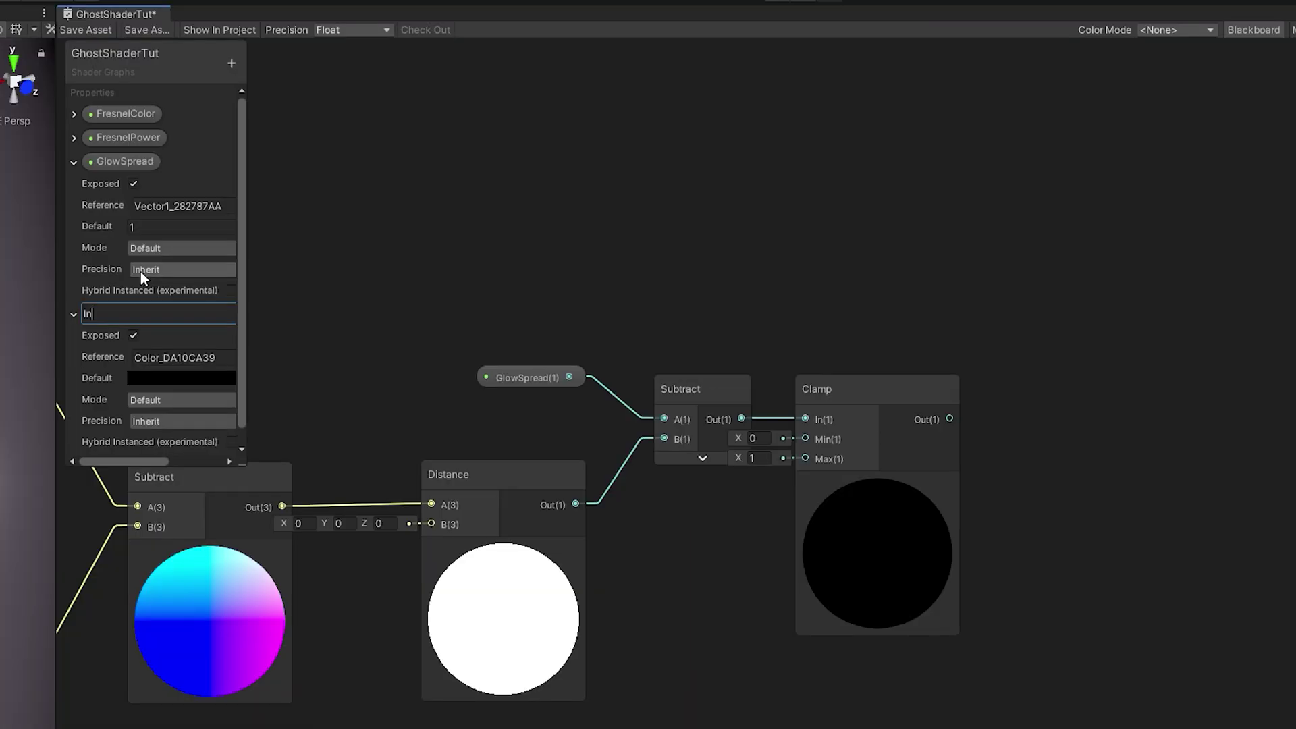
pyautogui.write('InteriorCol')
pyautogui.write('or')
pyautogui.press('Return')
pyautogui.doubleClick(118, 166)
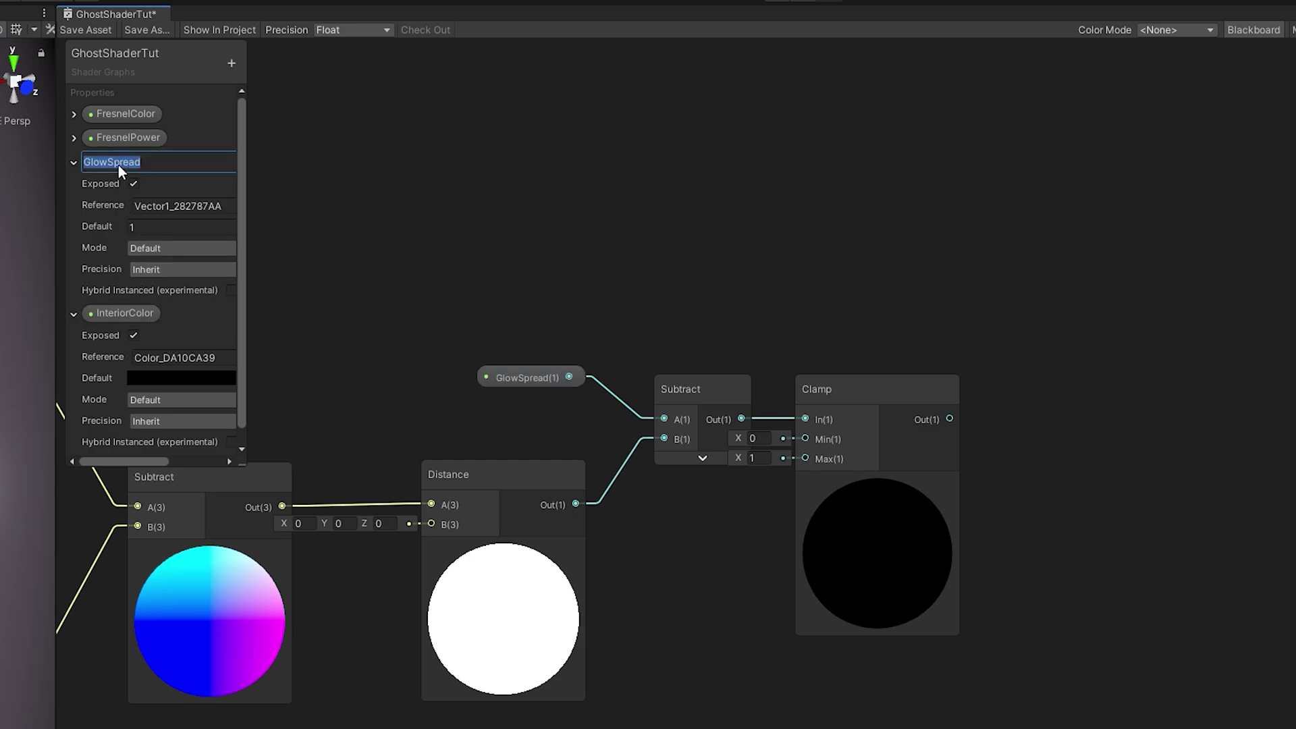
pyautogui.write('In')
pyautogui.write('terior')
pyautogui.press('Return')
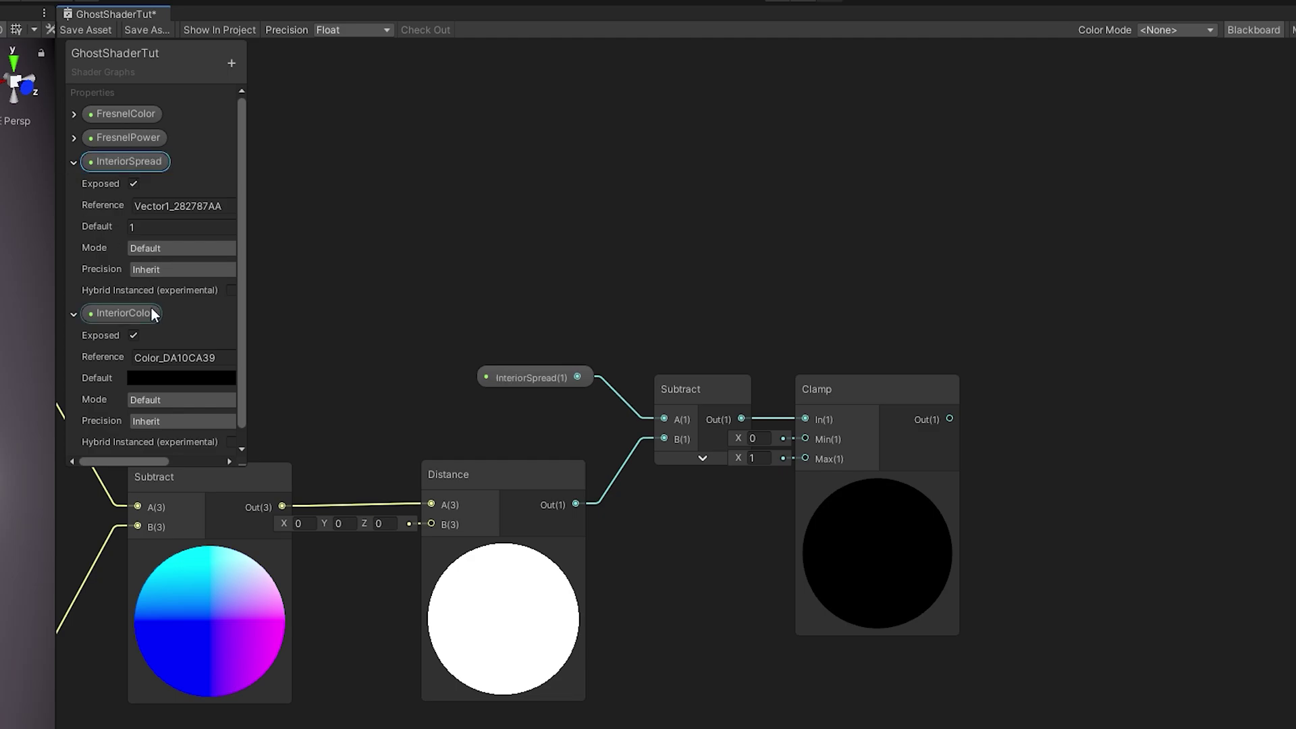
pyautogui.moveTo(150, 310); pyautogui.dragTo(181, 172)
# Step: Give InteriorColor a white default colour and HDR mode
pyautogui.click(148, 226)
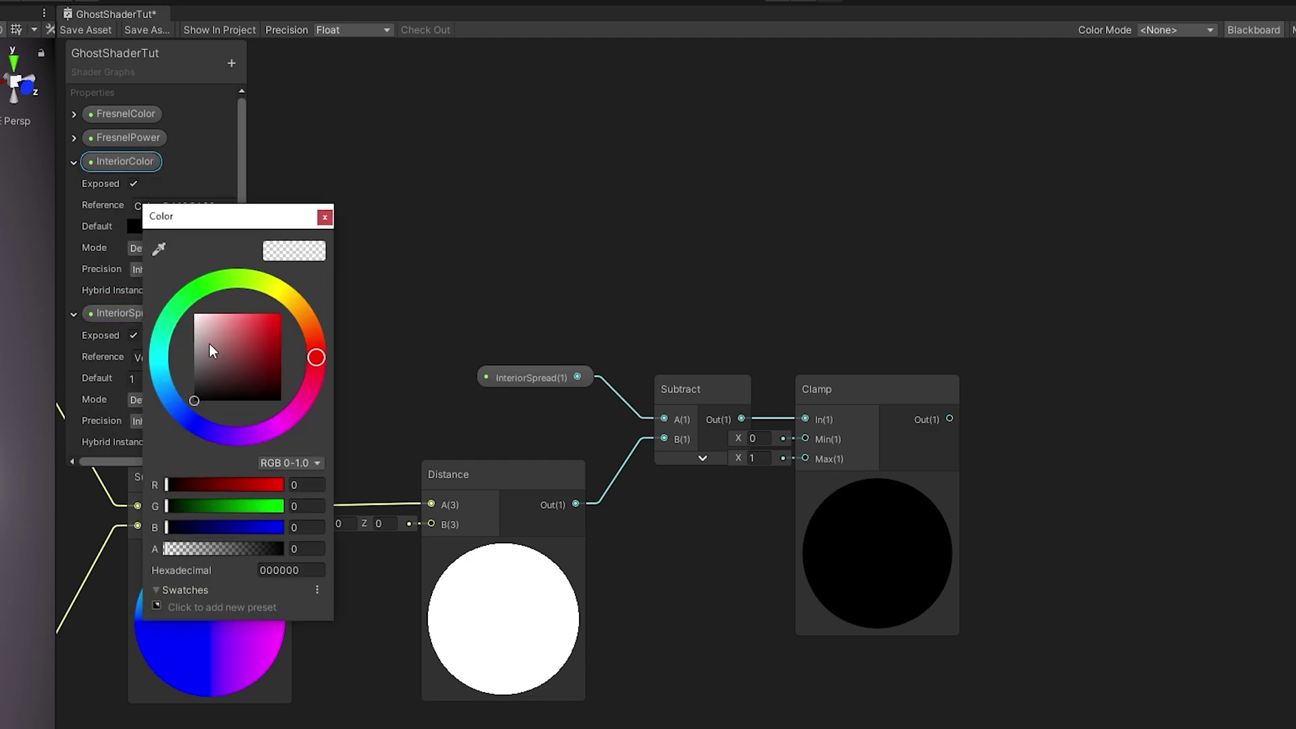
pyautogui.click(324, 217)
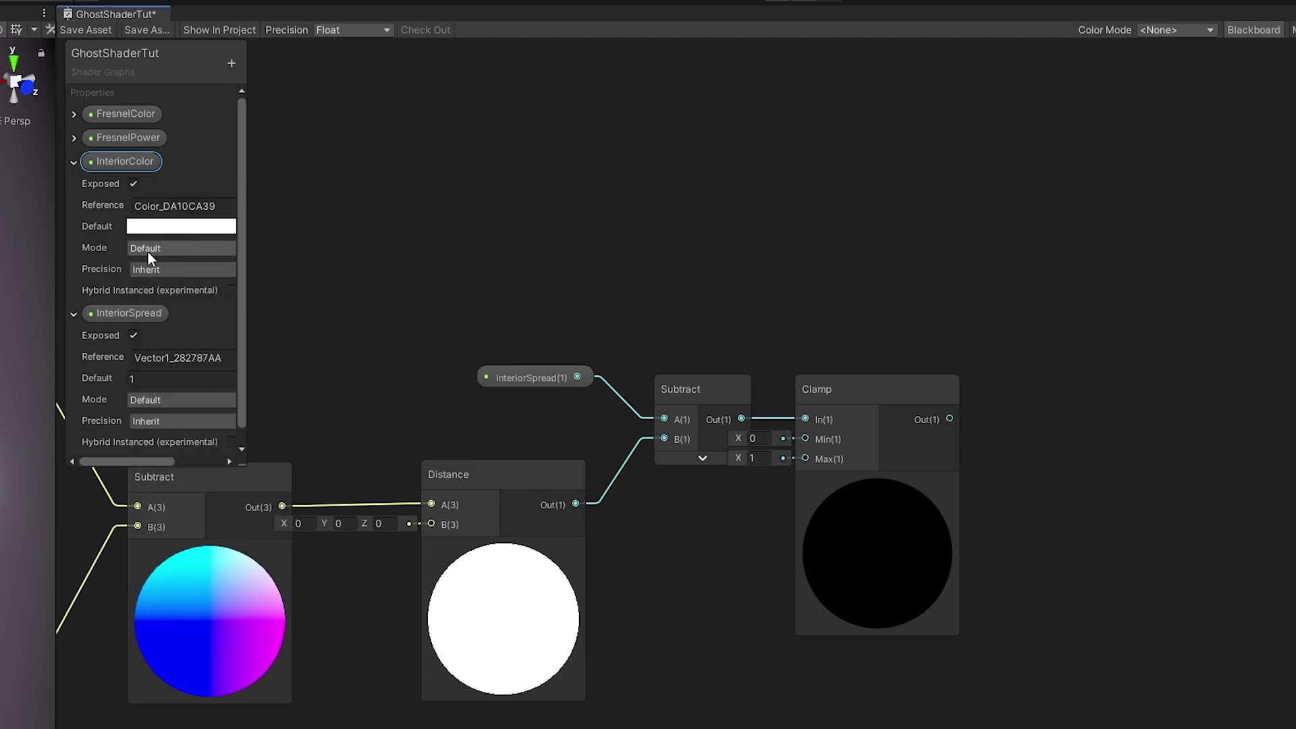
pyautogui.click(148, 248)
pyautogui.click(155, 286)
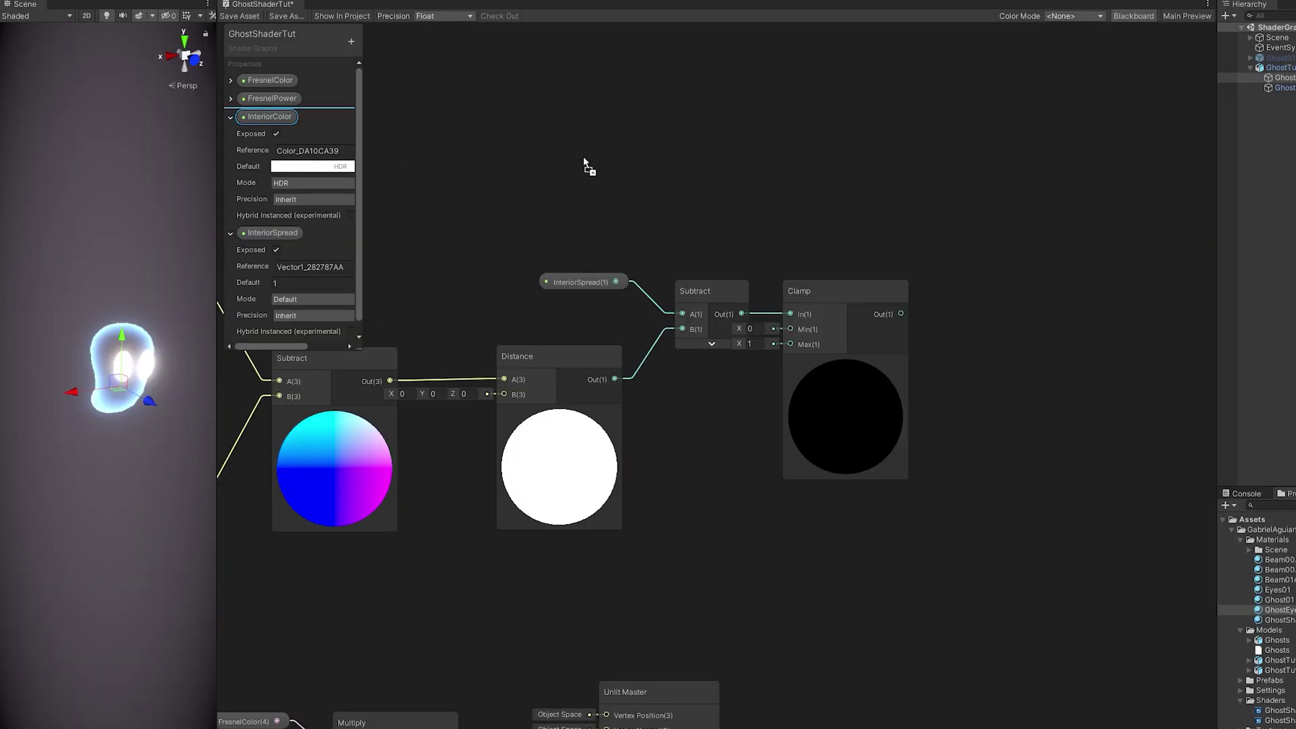
# Step: Place an InteriorColor node and multiply it with the clamped interior mask
pyautogui.moveTo(287, 127); pyautogui.dragTo(852, 182)
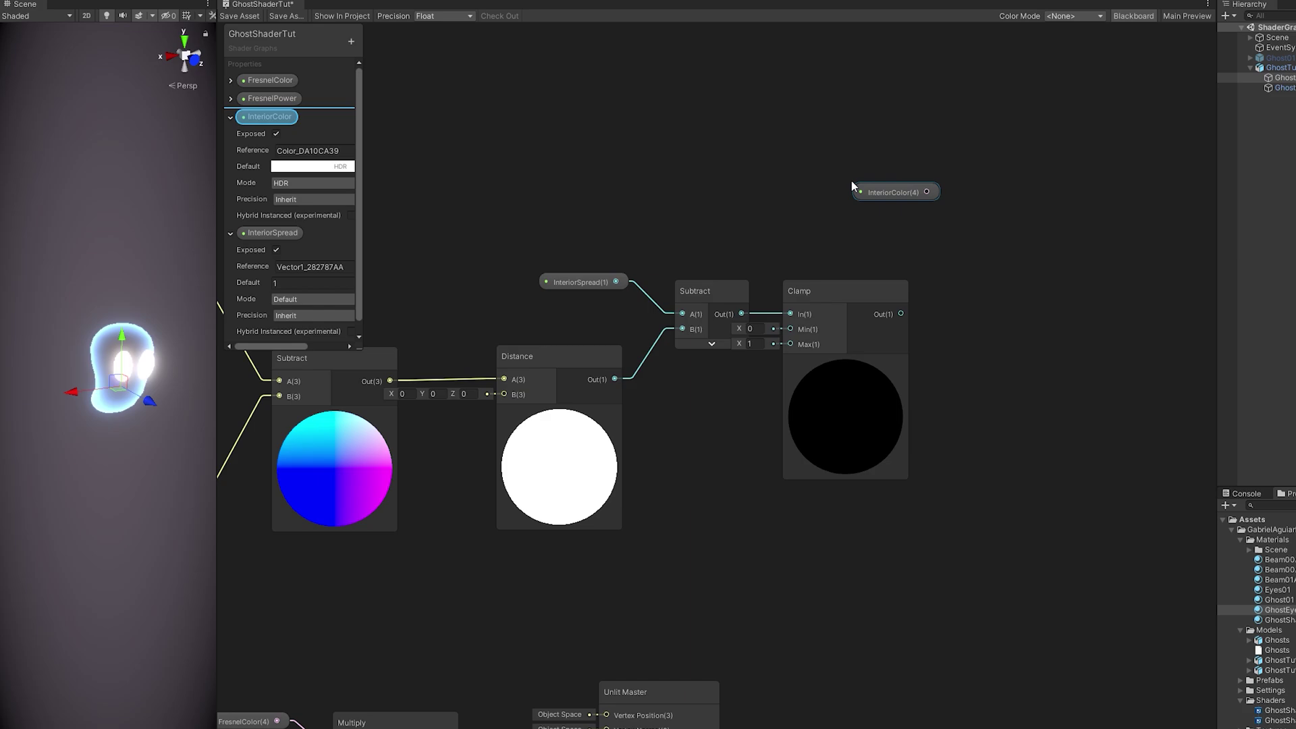
pyautogui.moveTo(934, 199); pyautogui.dragTo(975, 225)
pyautogui.write('mul')
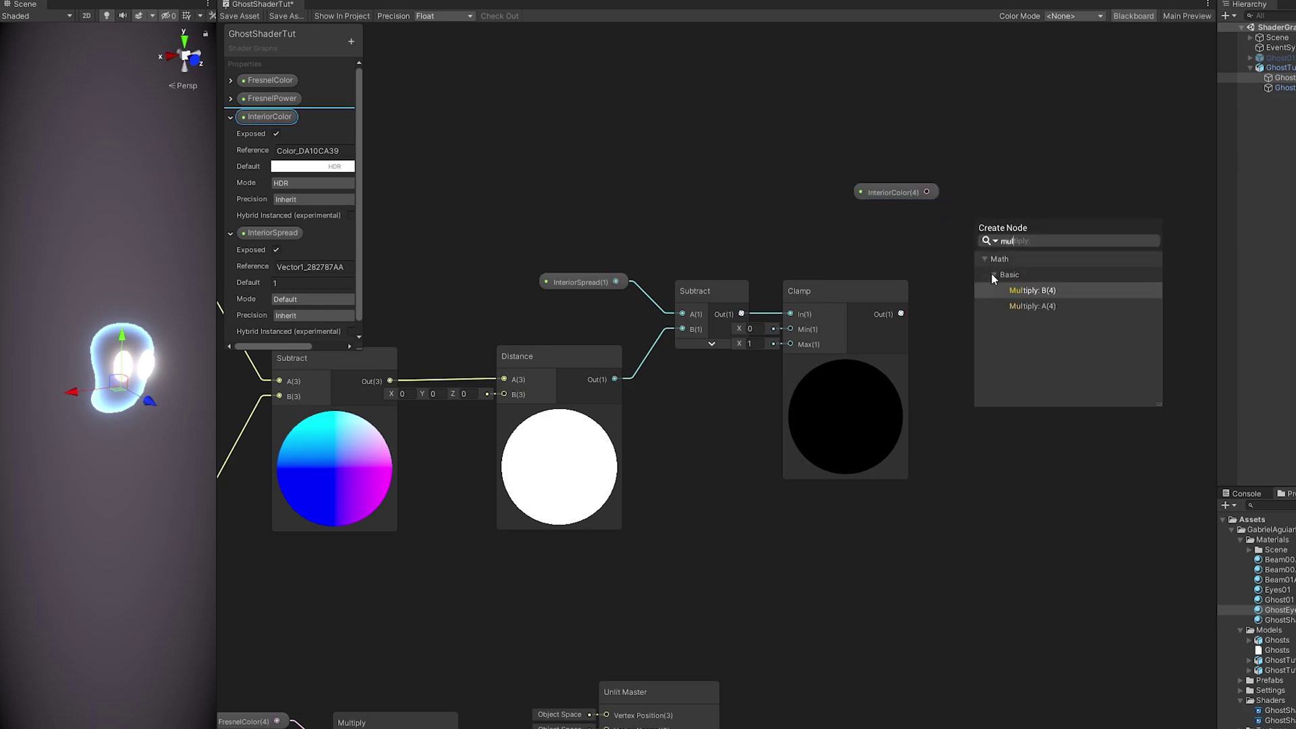
pyautogui.click(1035, 307)
pyautogui.moveTo(900, 314); pyautogui.dragTo(975, 258)
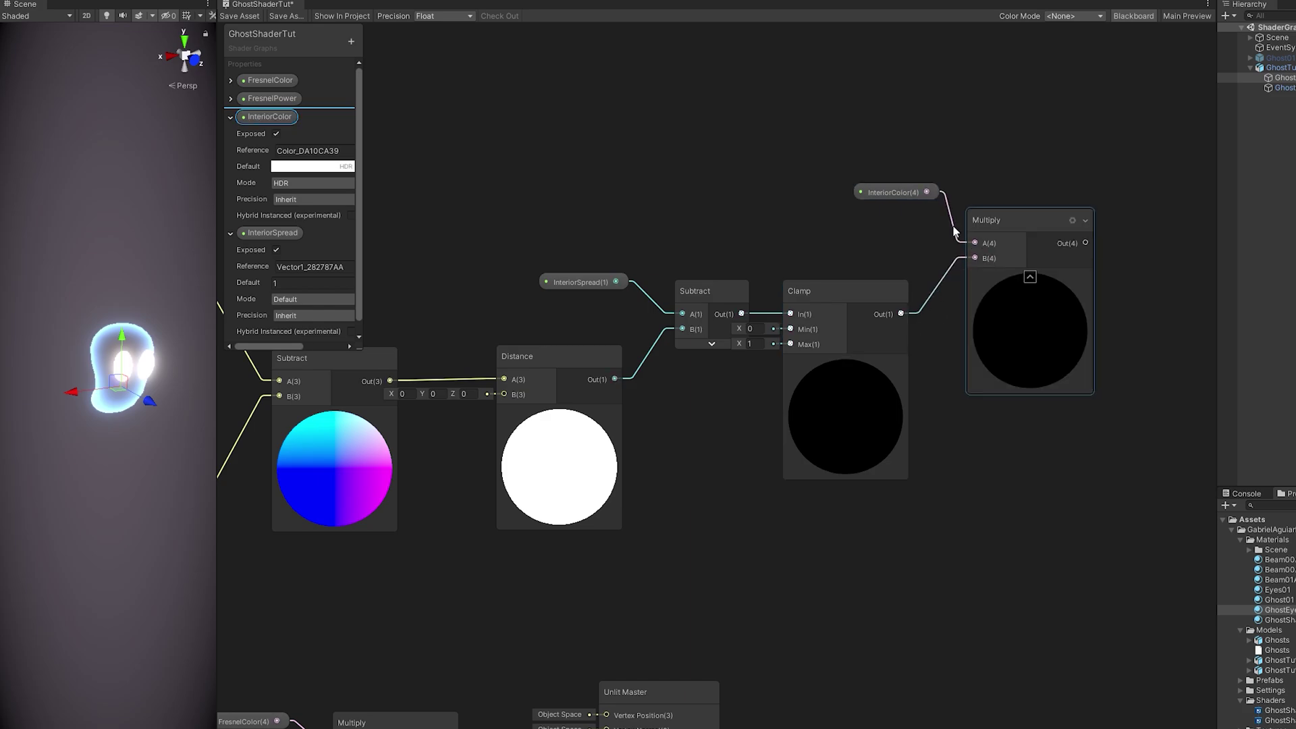
pyautogui.moveTo(899, 185); pyautogui.dragTo(861, 197)
pyautogui.click(957, 234)
pyautogui.scroll(-3, 857, 336)
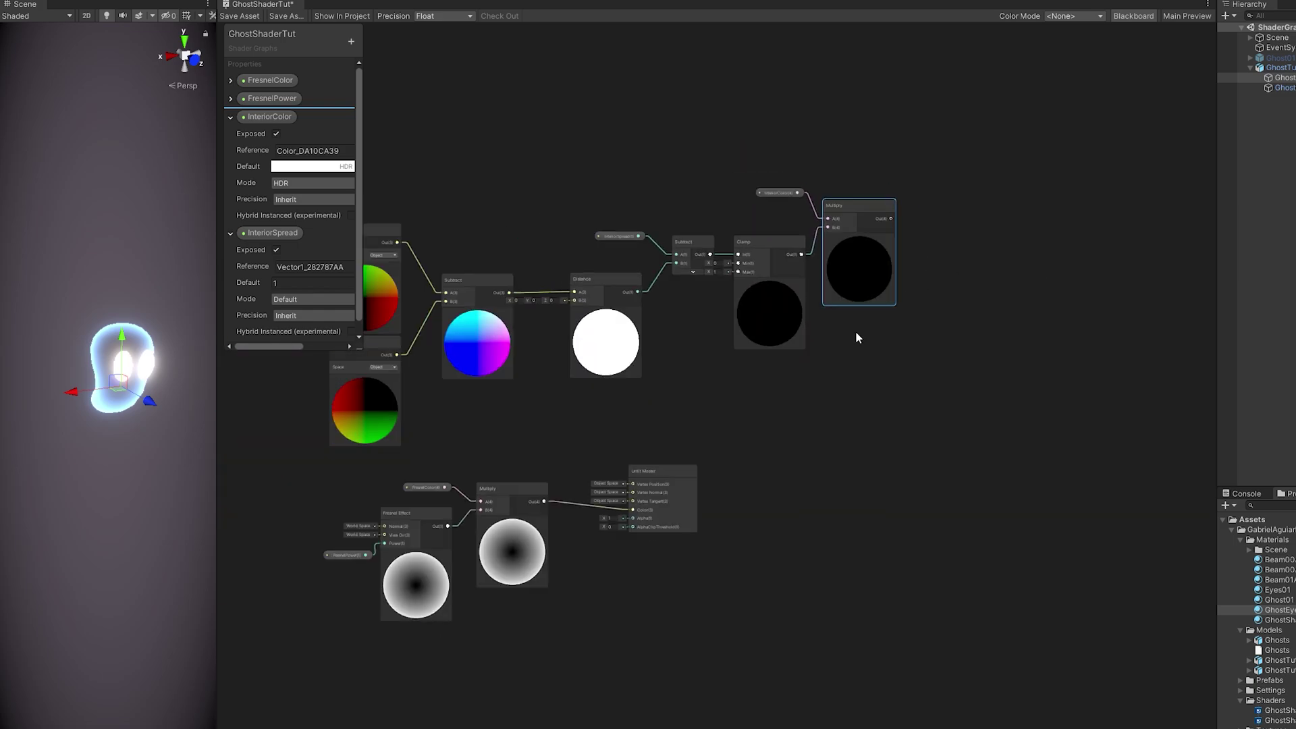
# Step: Add the interior colour result to the Fresnel rim with an Add node and feed the sum to the master colour
pyautogui.moveTo(857, 334); pyautogui.dragTo(1038, 367, button='middle')
pyautogui.moveTo(1038, 366); pyautogui.dragTo(445, 143)
pyautogui.moveTo(916, 158); pyautogui.dragTo(665, 213)
pyautogui.scroll(2, 766, 348)
pyautogui.moveTo(780, 477); pyautogui.dragTo(939, 442)
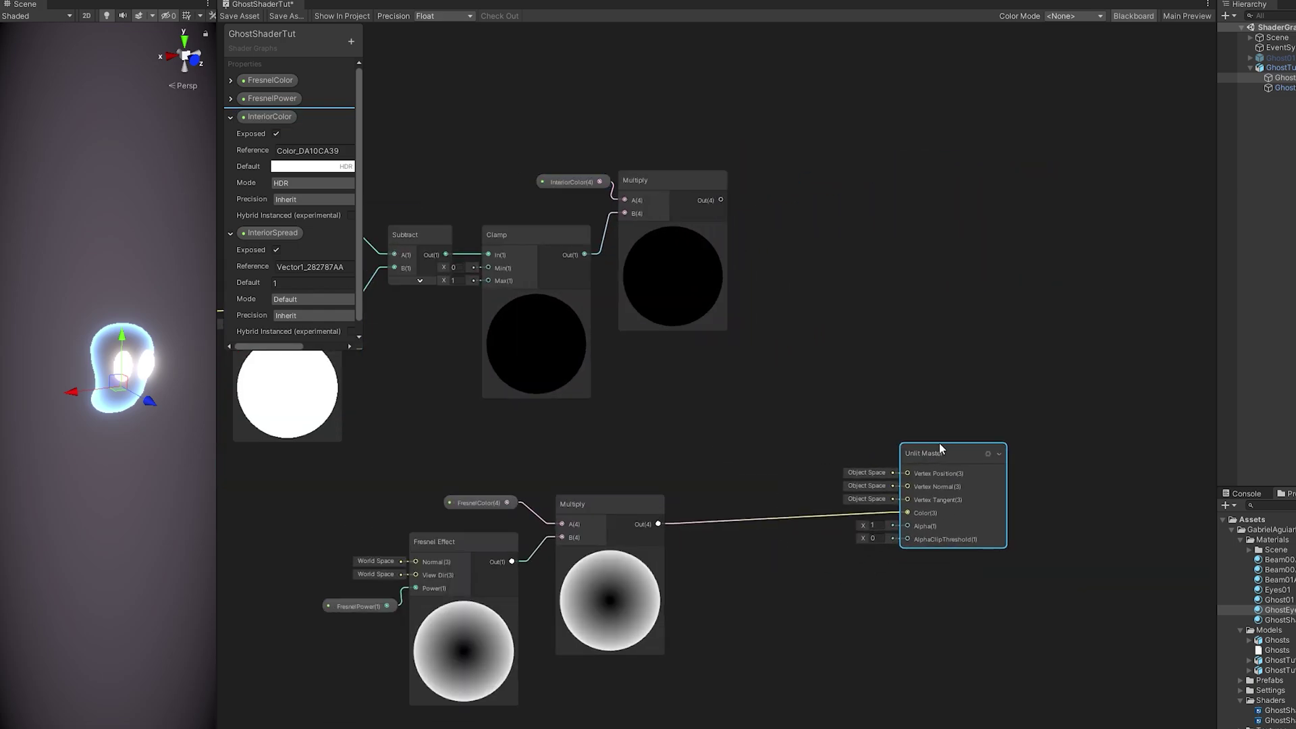
pyautogui.moveTo(721, 200); pyautogui.dragTo(790, 298)
pyautogui.write('add')
pyautogui.click(843, 347)
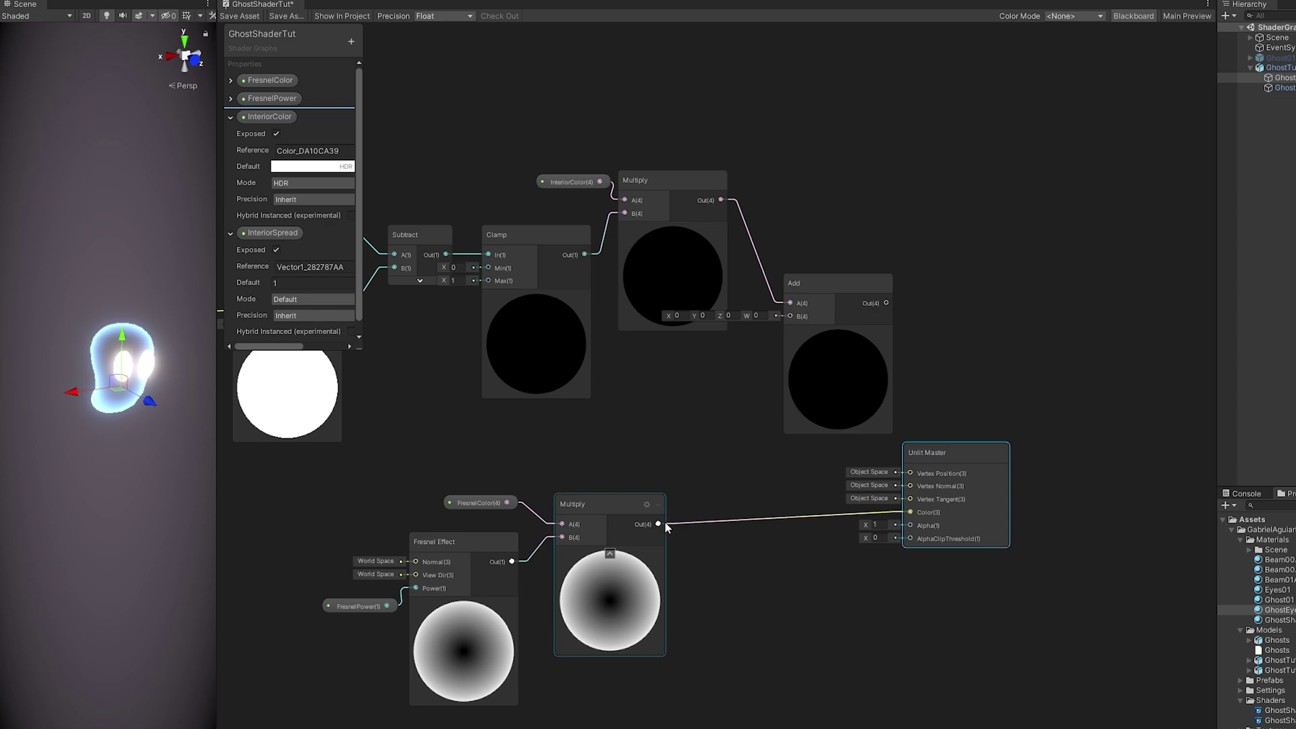
pyautogui.moveTo(658, 524); pyautogui.dragTo(791, 316)
pyautogui.moveTo(887, 303); pyautogui.dragTo(912, 511)
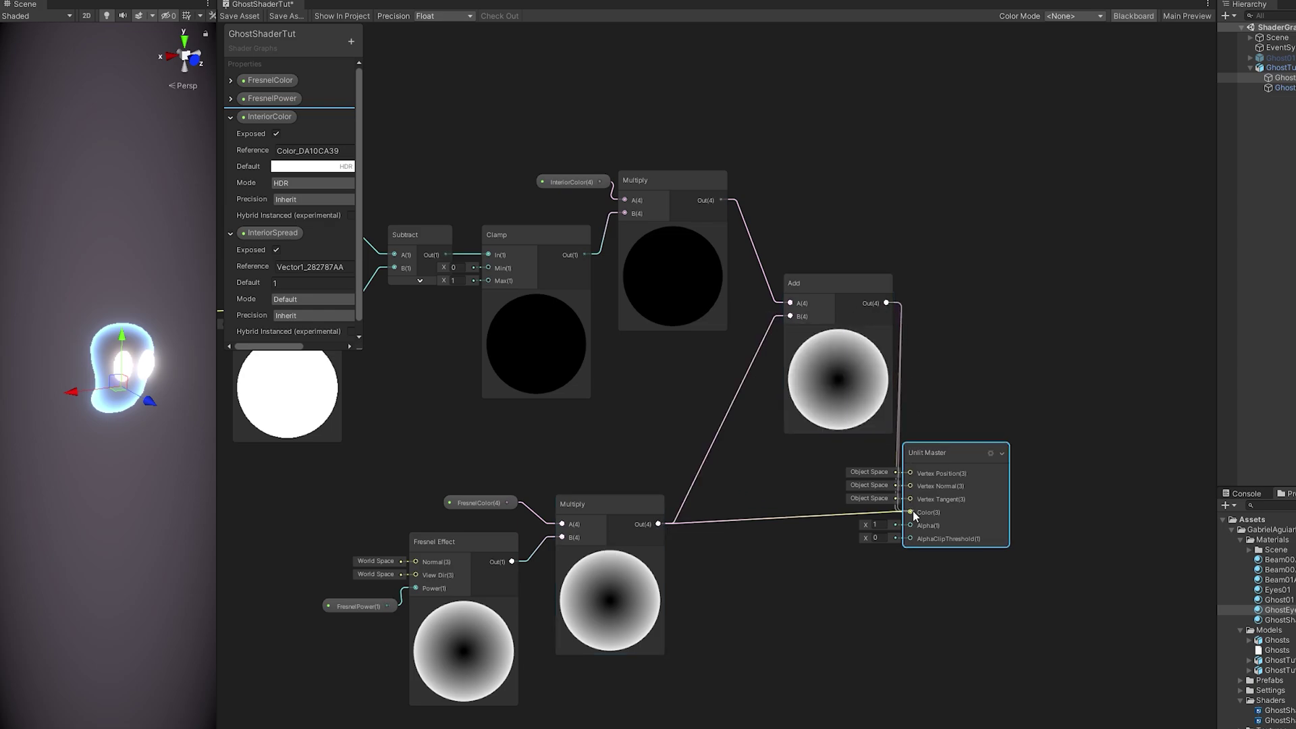
pyautogui.moveTo(955, 453); pyautogui.dragTo(1028, 247)
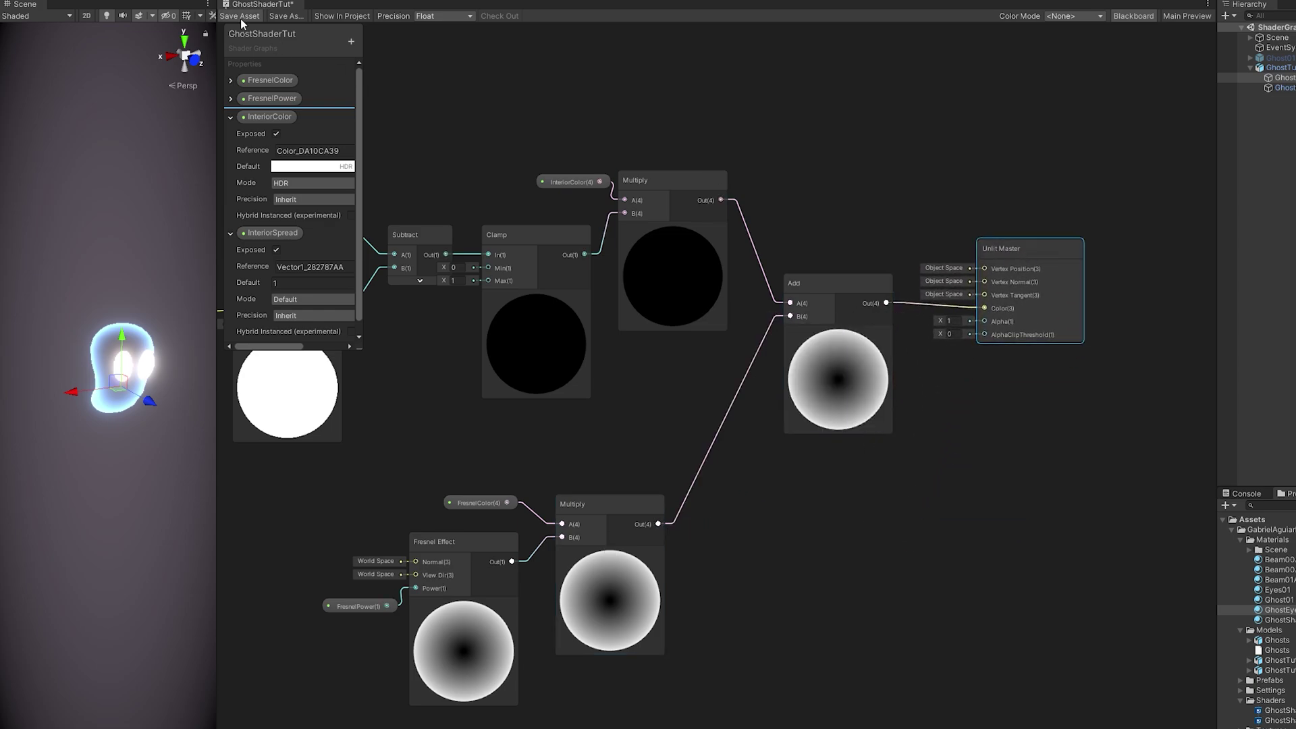
# Step: Enlarge the scene view around the ghost and raise the material's InteriorSpread to 1.83
pyautogui.moveTo(216, 401); pyautogui.dragTo(869, 405)
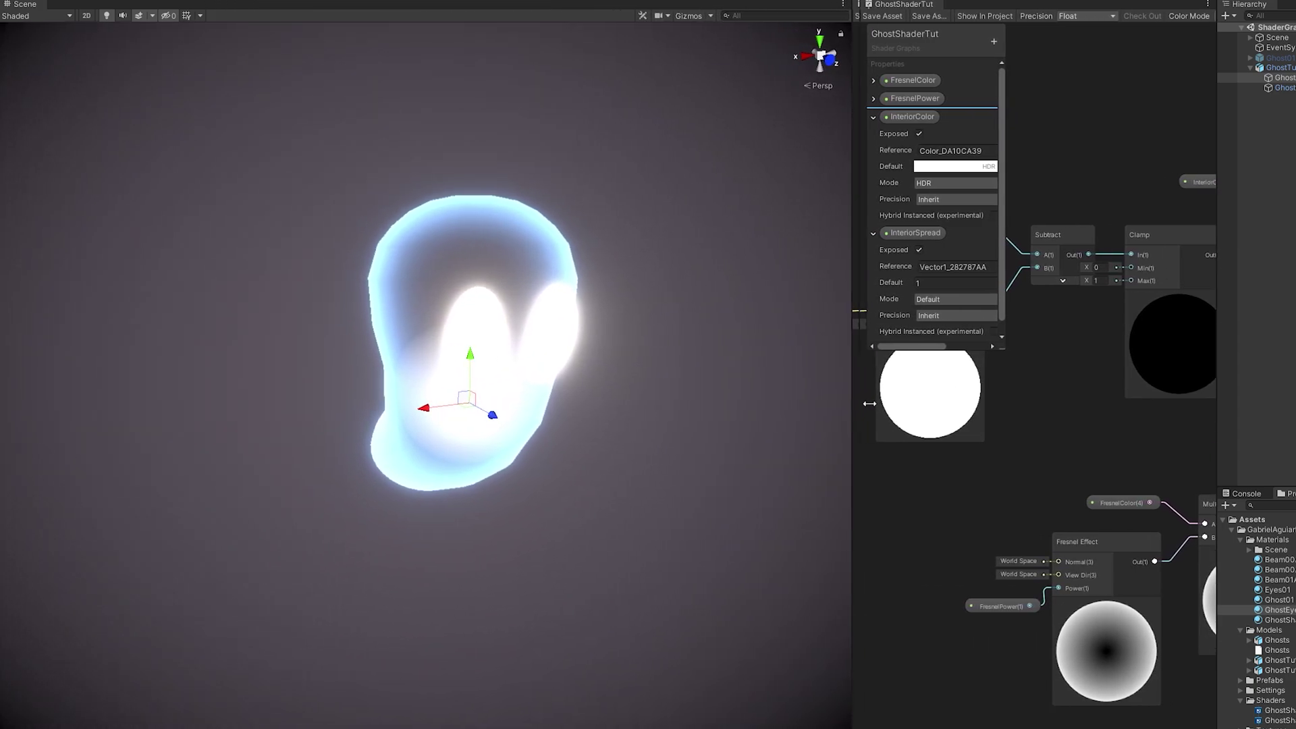
pyautogui.scroll(5, 563, 503)
pyautogui.moveTo(563, 503)
pyautogui.keyDown('alt'); pyautogui.mouseDown()
pyautogui.moveTo(608, 492)
pyautogui.moveTo(462, 385)
pyautogui.moveTo(492, 318)
pyautogui.moveTo(556, 292)
pyautogui.moveTo(631, 286)
pyautogui.mouseUp(); pyautogui.keyUp('alt')
pyautogui.scroll(5, 467, 387)
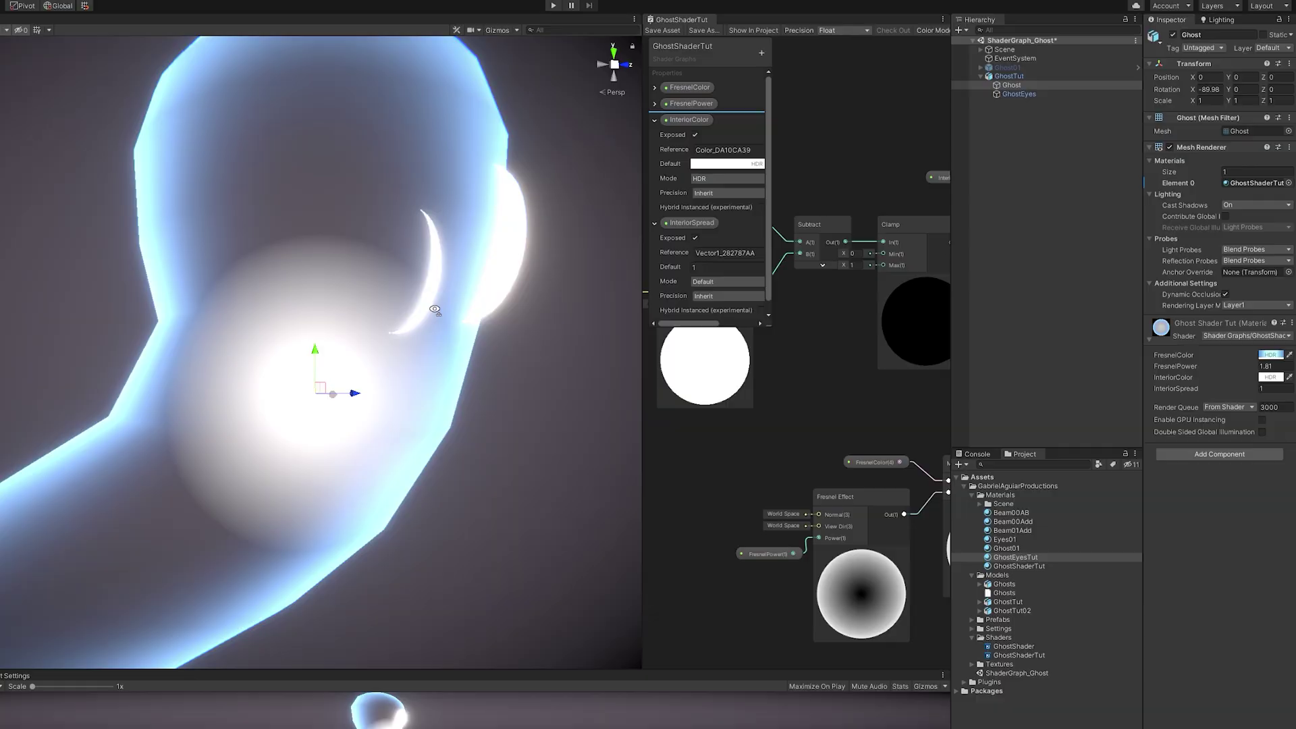
pyautogui.keyDown('alt'); pyautogui.moveTo(433, 309); pyautogui.dragTo(376, 361); pyautogui.keyUp('alt')
pyautogui.scroll(-2, 588, 358)
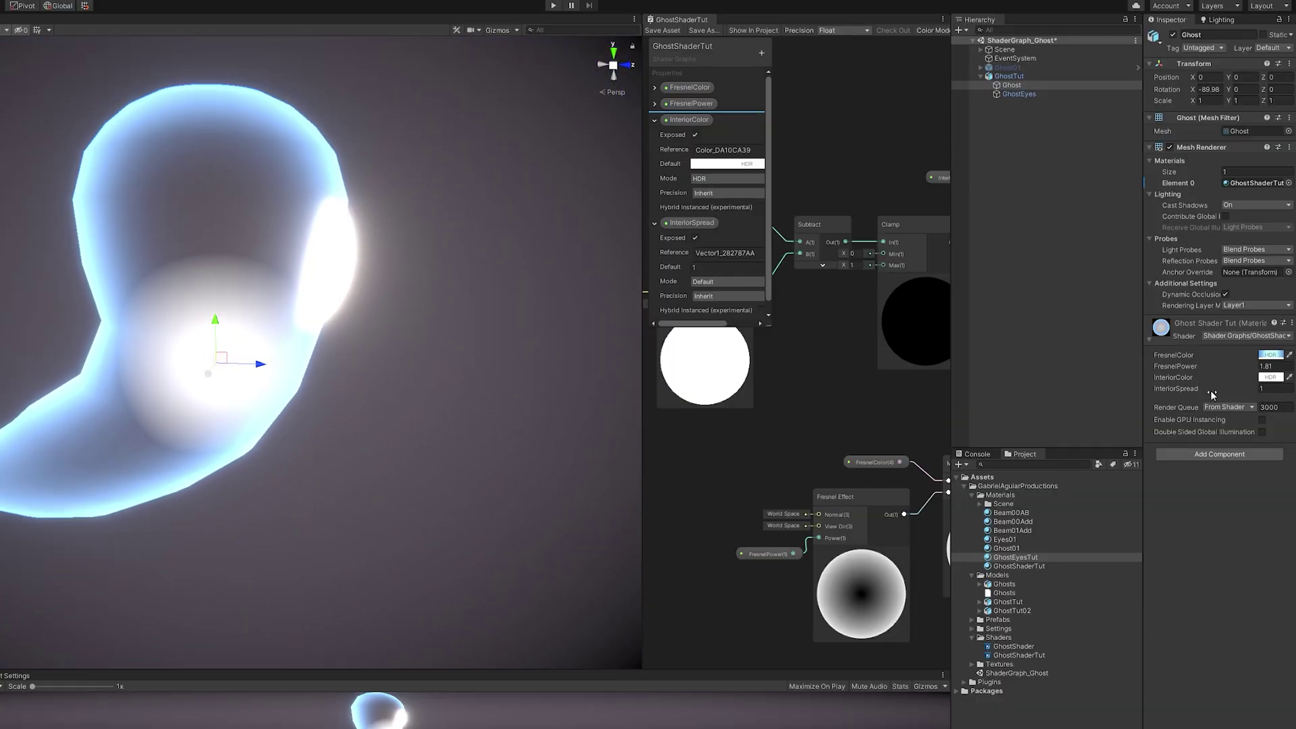
pyautogui.moveTo(1259, 396); pyautogui.dragTo(1270, 390)
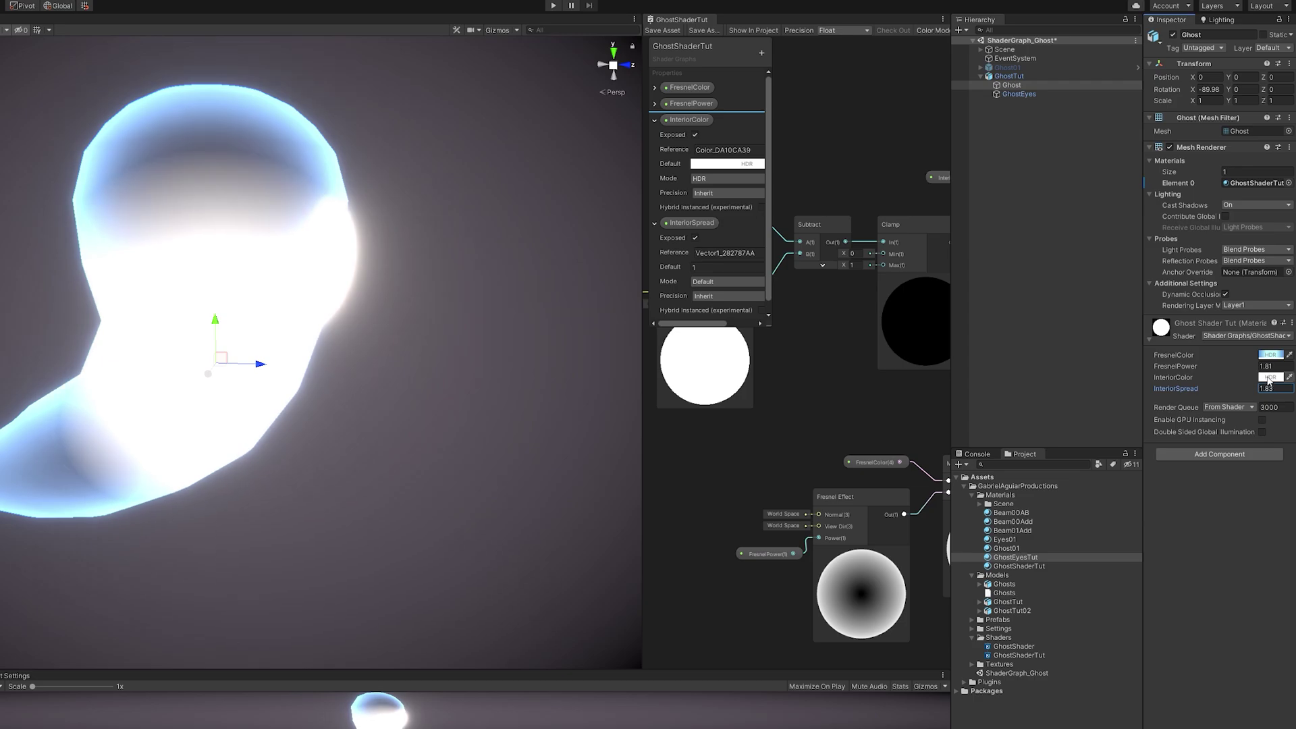
# Step: Pick a pinkish-red HDR InteriorColor for the ghost's inner glow and view it from the front
pyautogui.click(1269, 378)
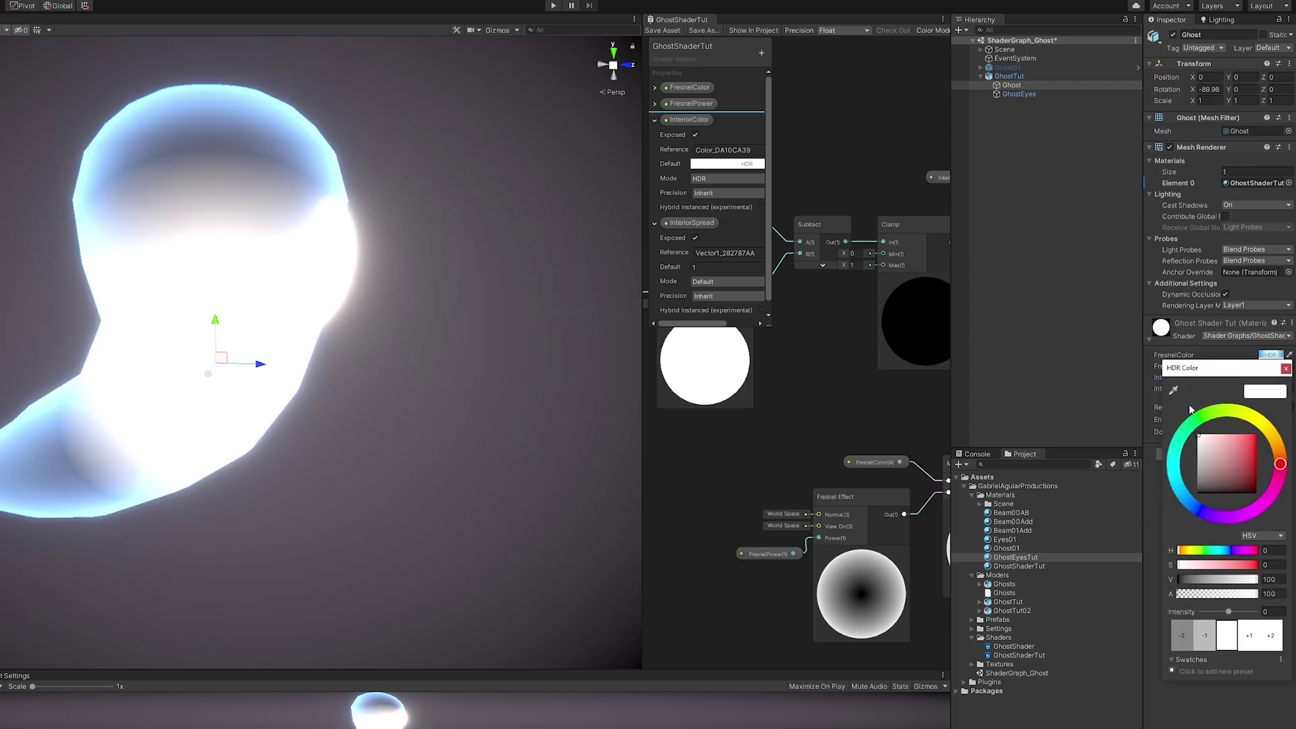
pyautogui.moveTo(1202, 368); pyautogui.dragTo(532, 182)
pyautogui.click(510, 297)
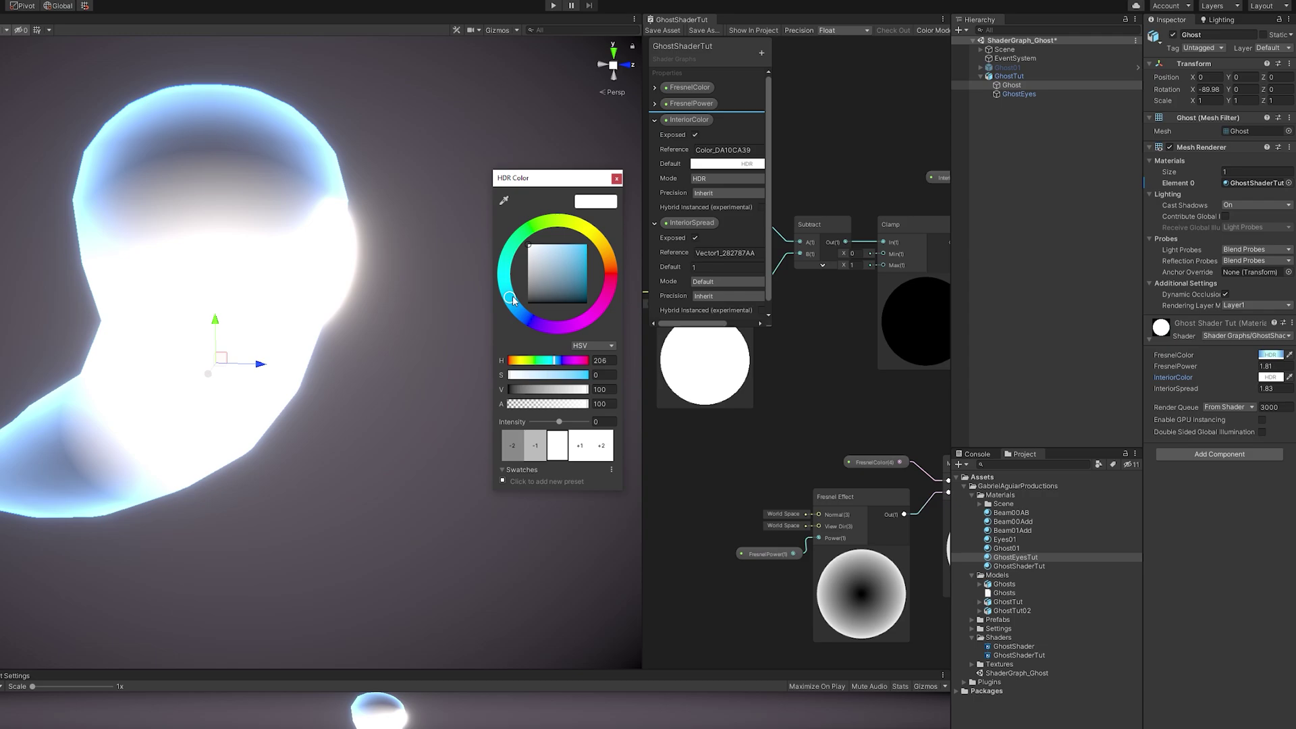
pyautogui.click(567, 251)
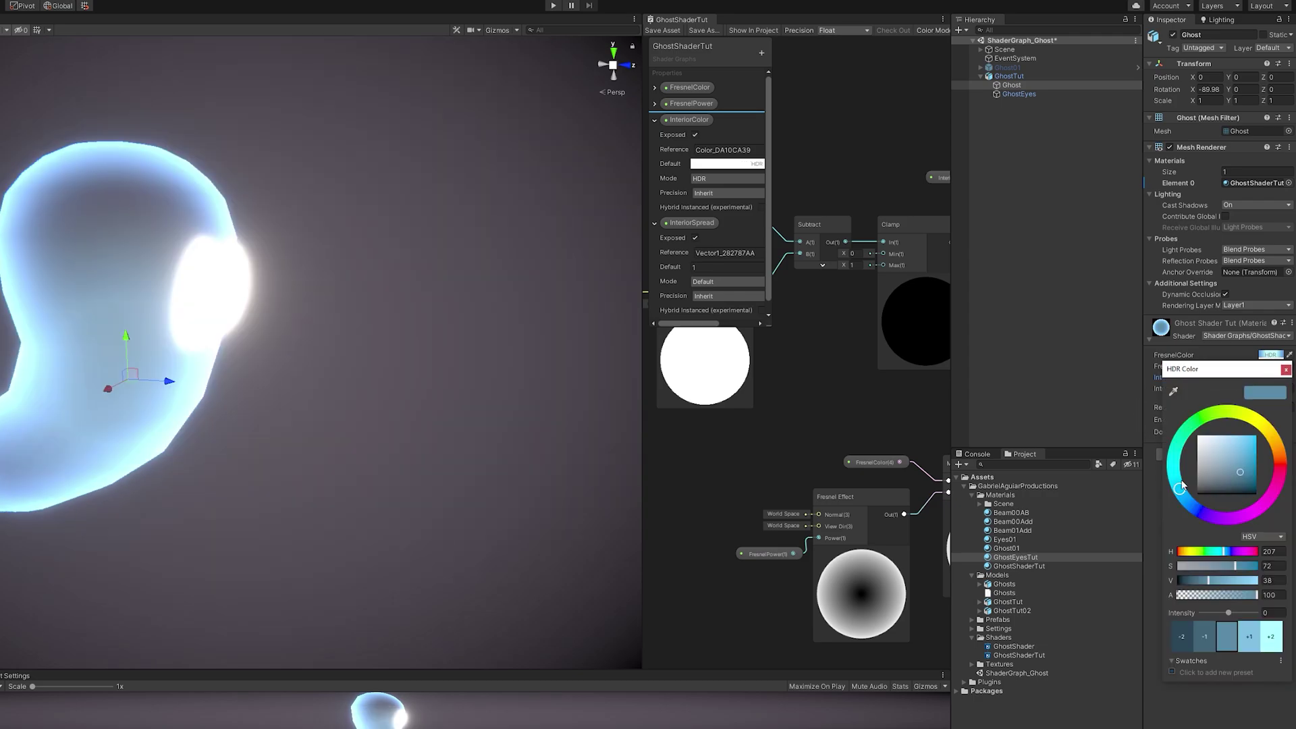
pyautogui.moveTo(1180, 486)
pyautogui.mouseDown()
pyautogui.moveTo(1175, 466)
pyautogui.moveTo(1280, 465)
pyautogui.mouseUp()
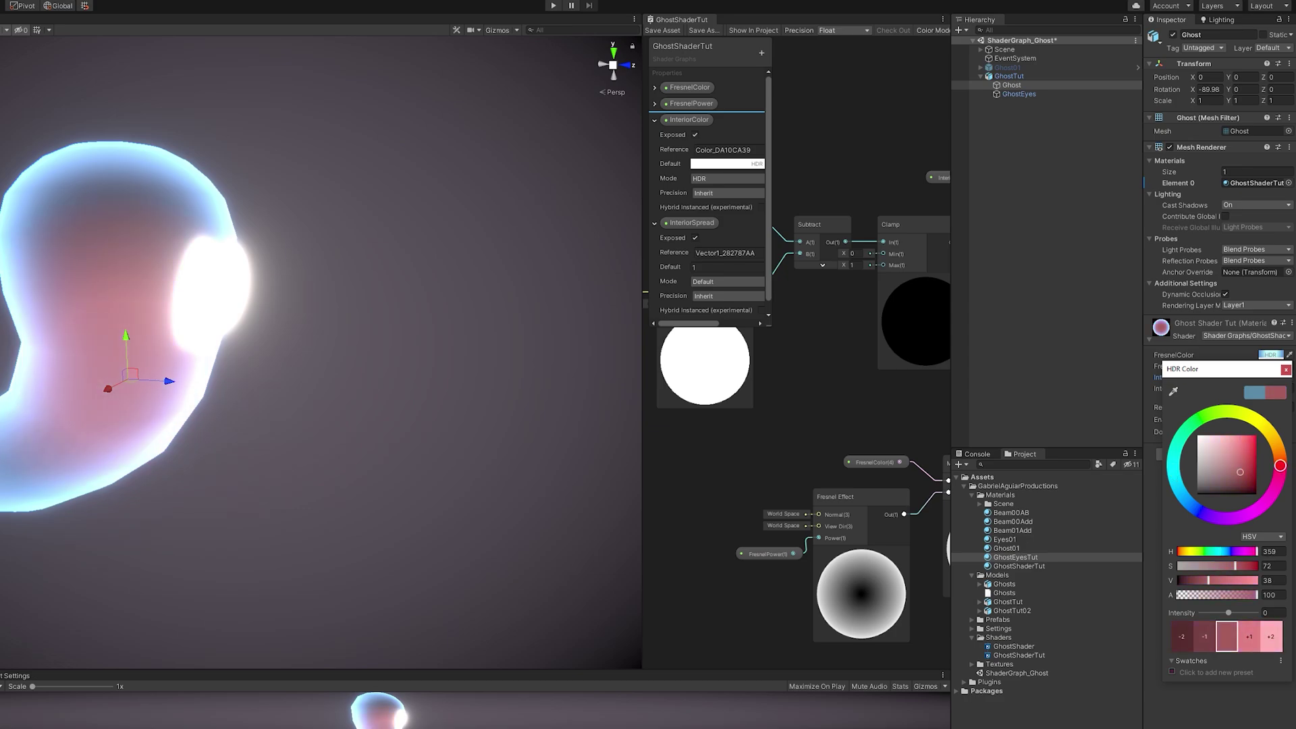
pyautogui.click(375, 255)
pyautogui.moveTo(430, 322)
pyautogui.keyDown('alt'); pyautogui.mouseDown()
pyautogui.moveTo(252, 349)
pyautogui.moveTo(341, 337)
pyautogui.mouseUp(); pyautogui.keyUp('alt')
pyautogui.scroll(2, 253, 351)
pyautogui.scroll(-4, 255, 351)
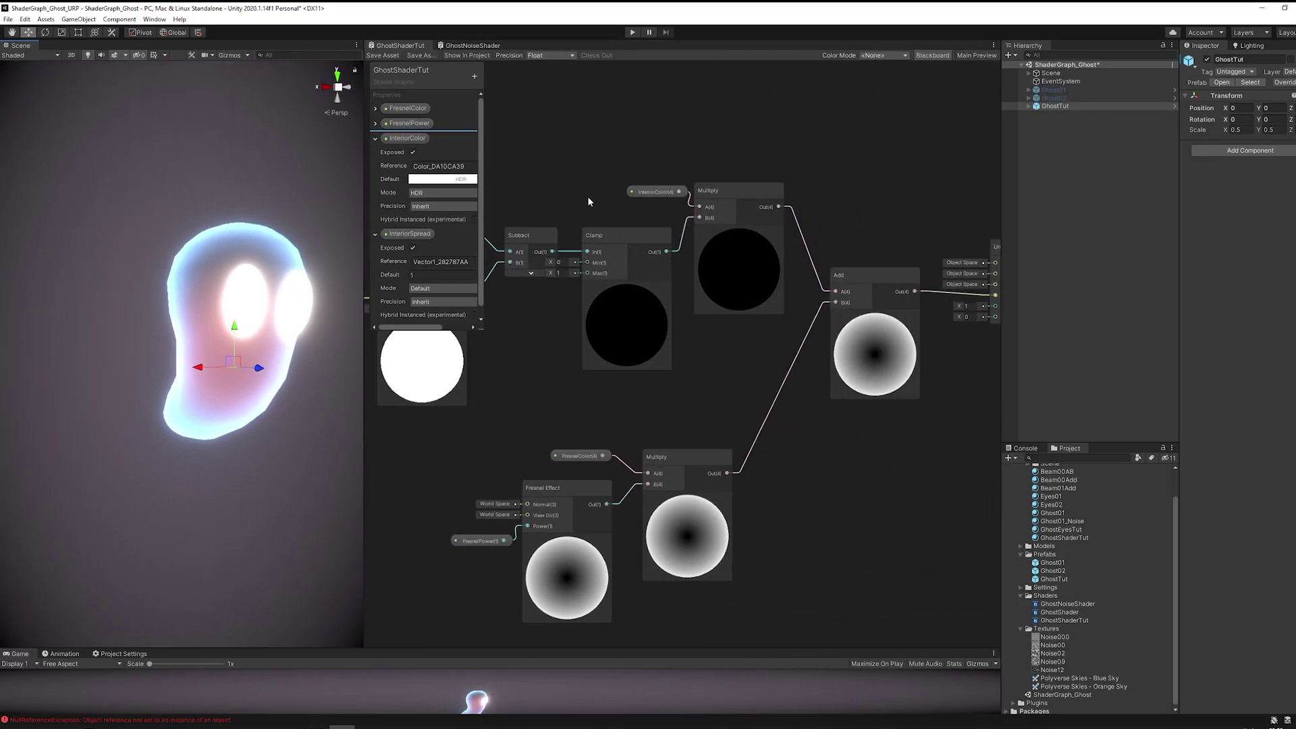
# Step: Add an exposed Vector3 property InteriorPos feeding Distance B, then save the shader graph
pyautogui.click(374, 139)
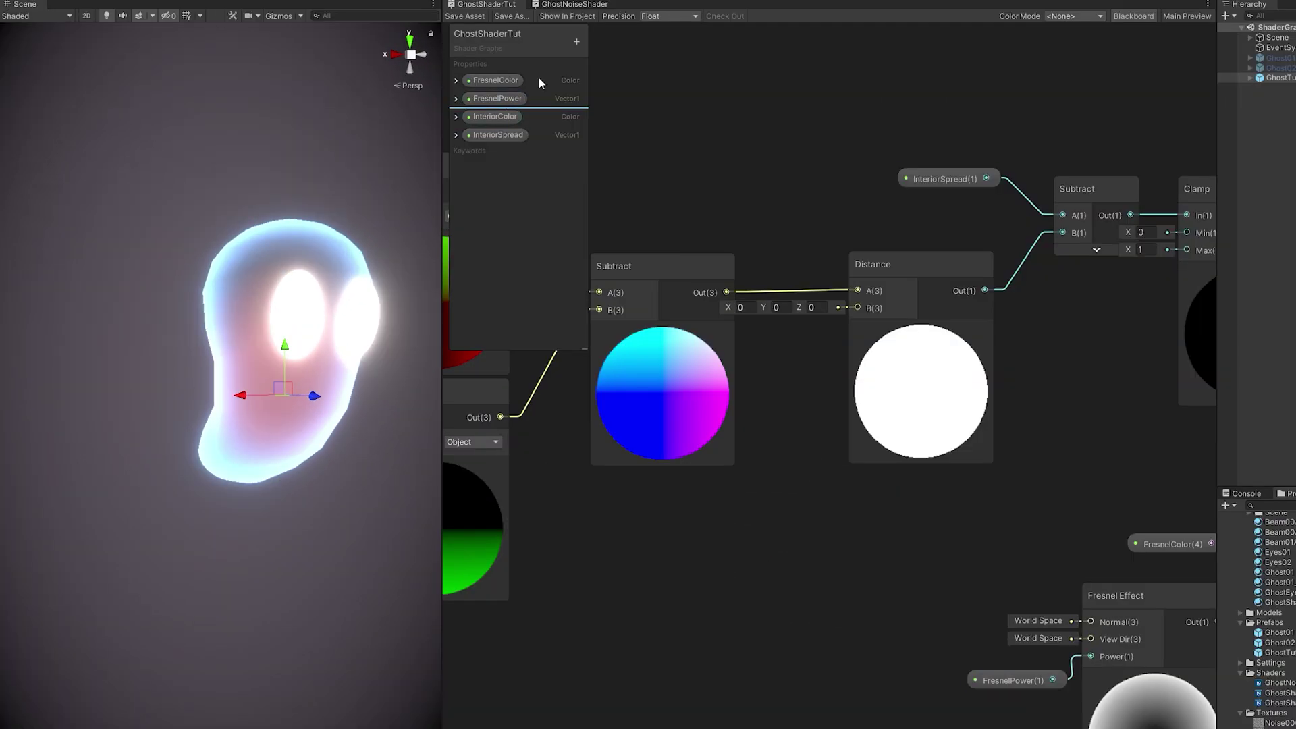
pyautogui.click(576, 49)
pyautogui.click(619, 86)
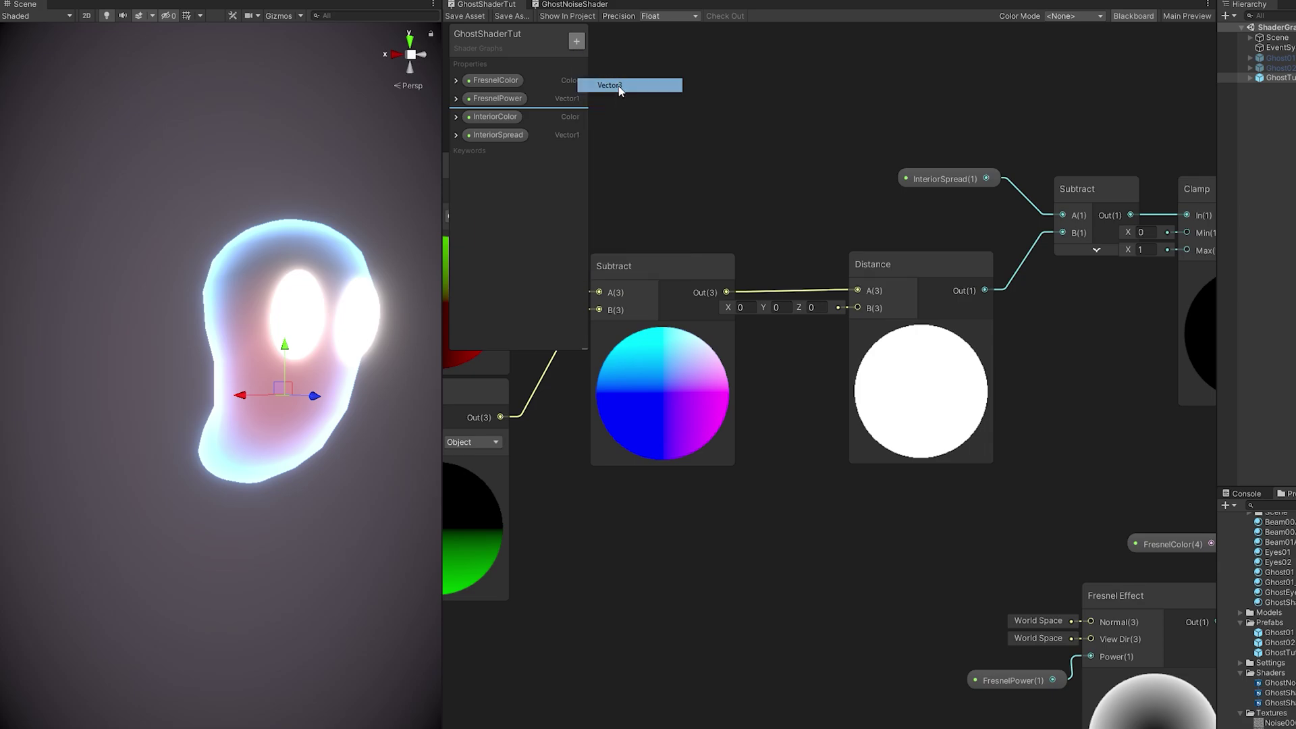
pyautogui.write('InteriorPos')
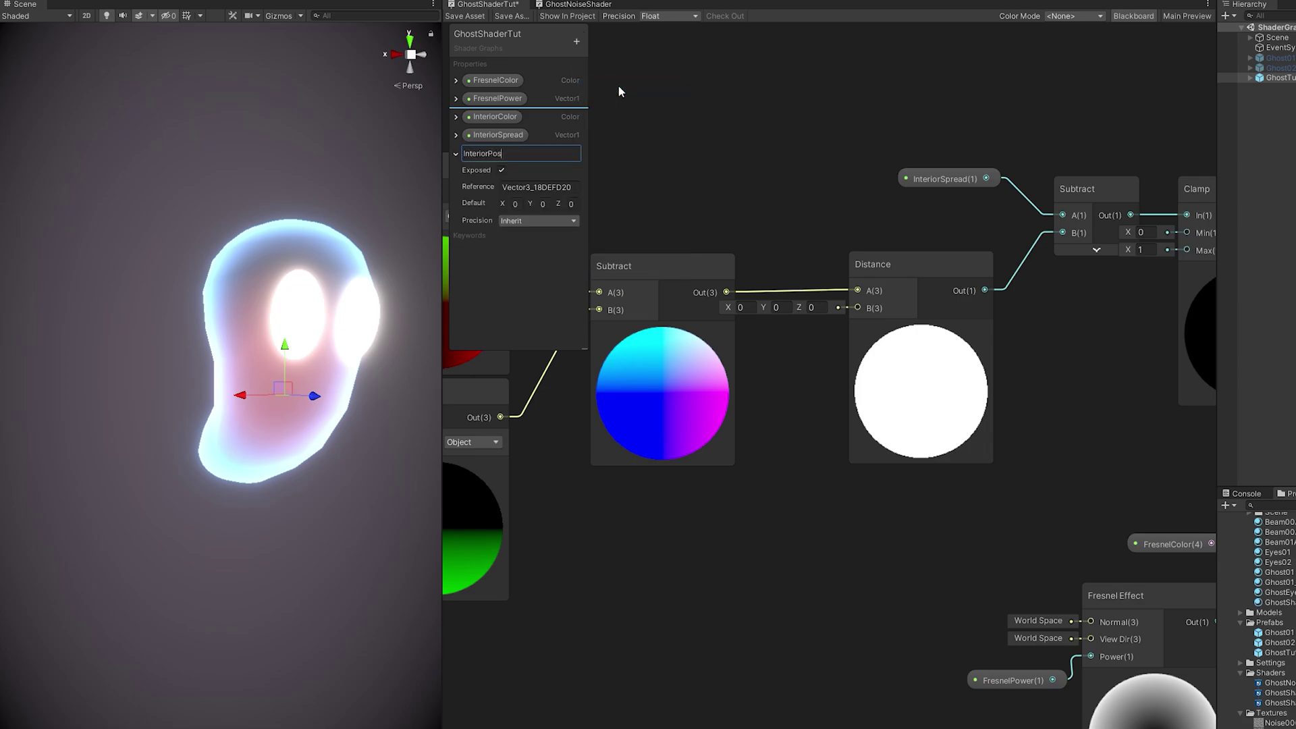
pyautogui.press('Return')
pyautogui.moveTo(500, 149)
pyautogui.mouseDown()
pyautogui.moveTo(737, 497)
pyautogui.moveTo(851, 313)
pyautogui.mouseUp()
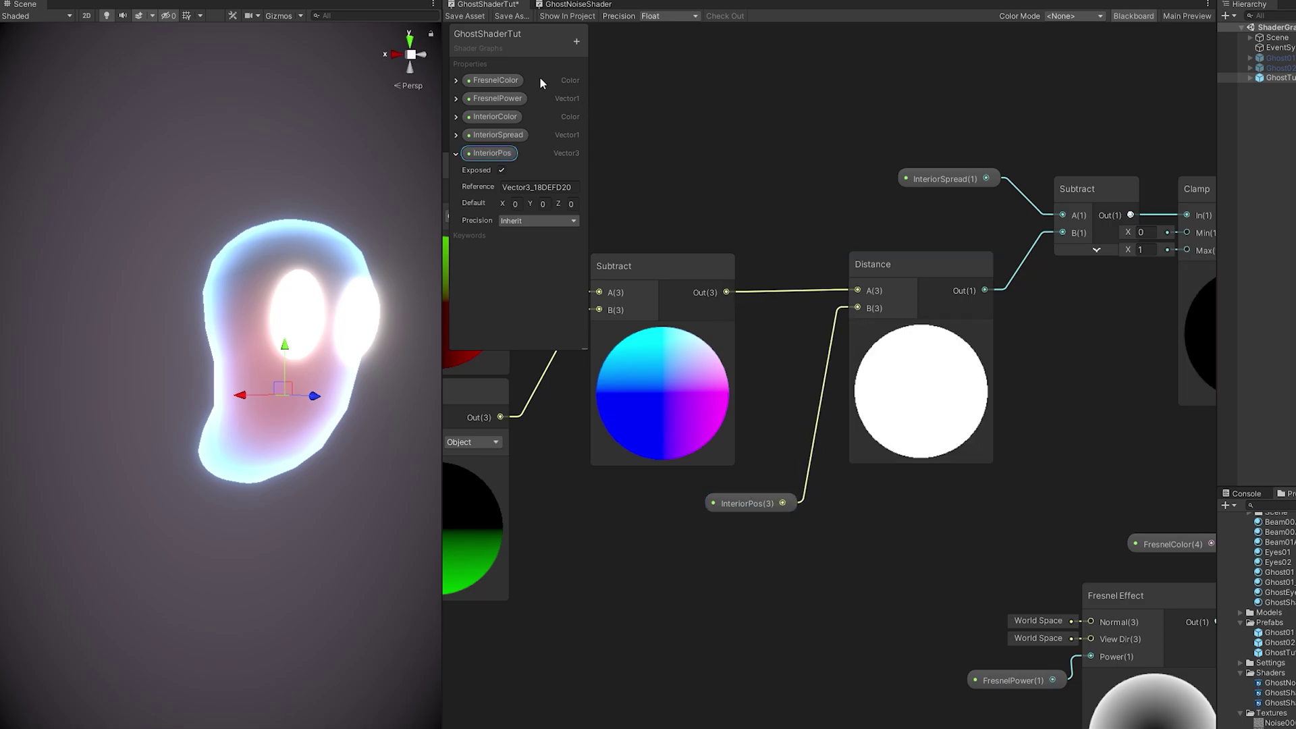
pyautogui.click(456, 18)
pyautogui.moveTo(439, 114); pyautogui.dragTo(1169, 100)
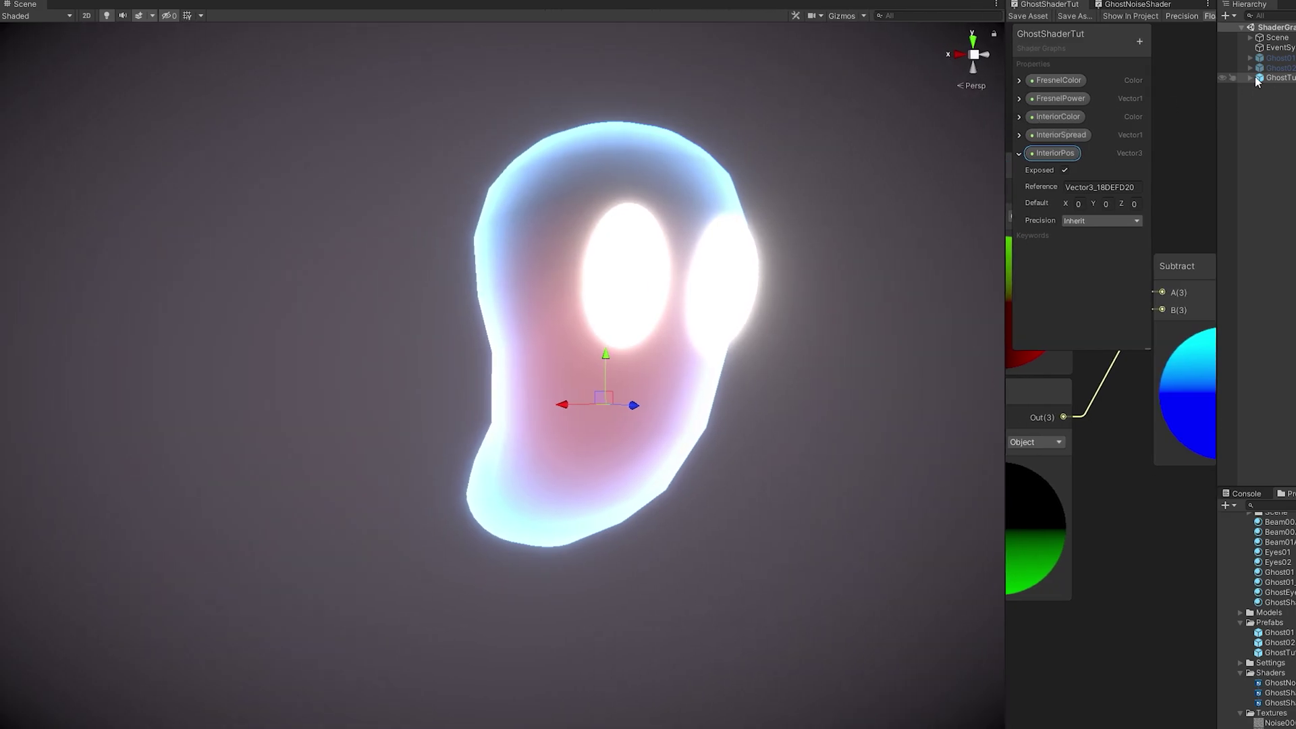
# Step: Select the Ghost body and drag its material's InteriorPos values to shift the interior glow
pyautogui.click(1250, 77)
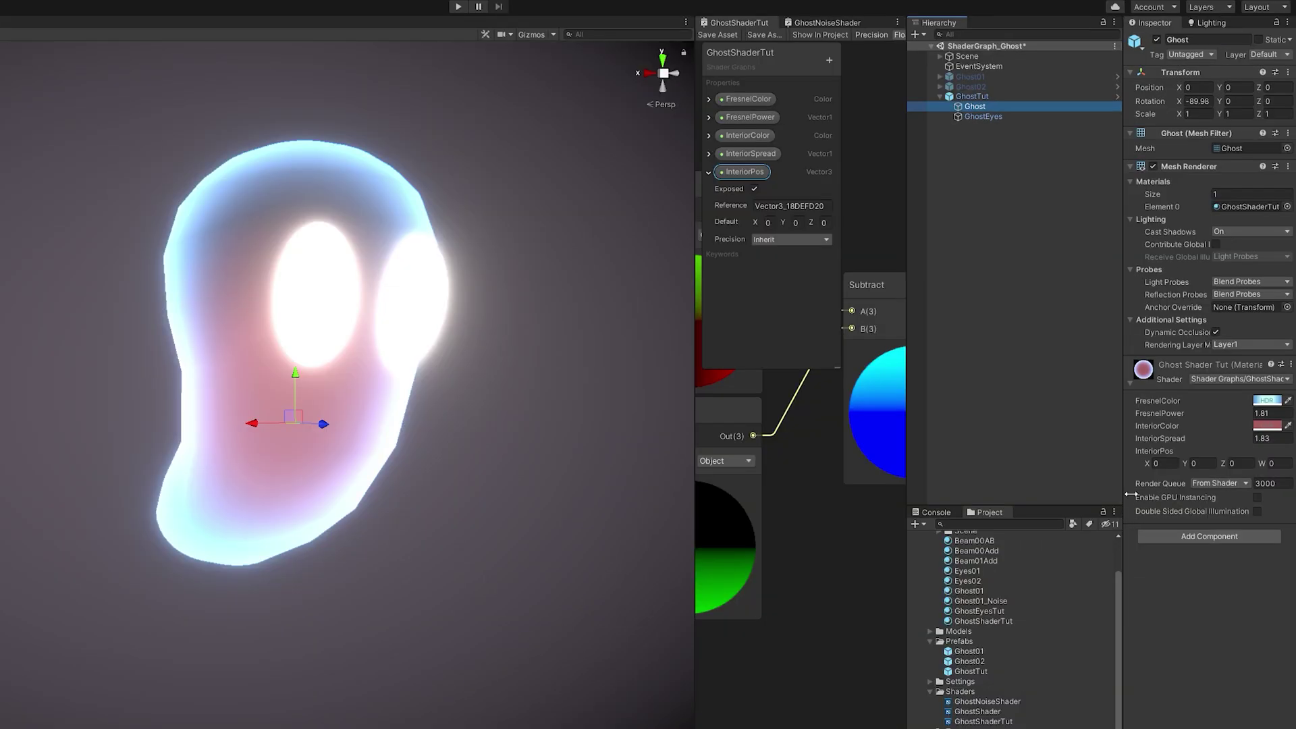
pyautogui.moveTo(1131, 494); pyautogui.dragTo(1073, 491)
pyautogui.moveTo(1201, 456)
pyautogui.mouseDown()
pyautogui.moveTo(1273, 462)
pyautogui.moveTo(1258, 458)
pyautogui.mouseUp()
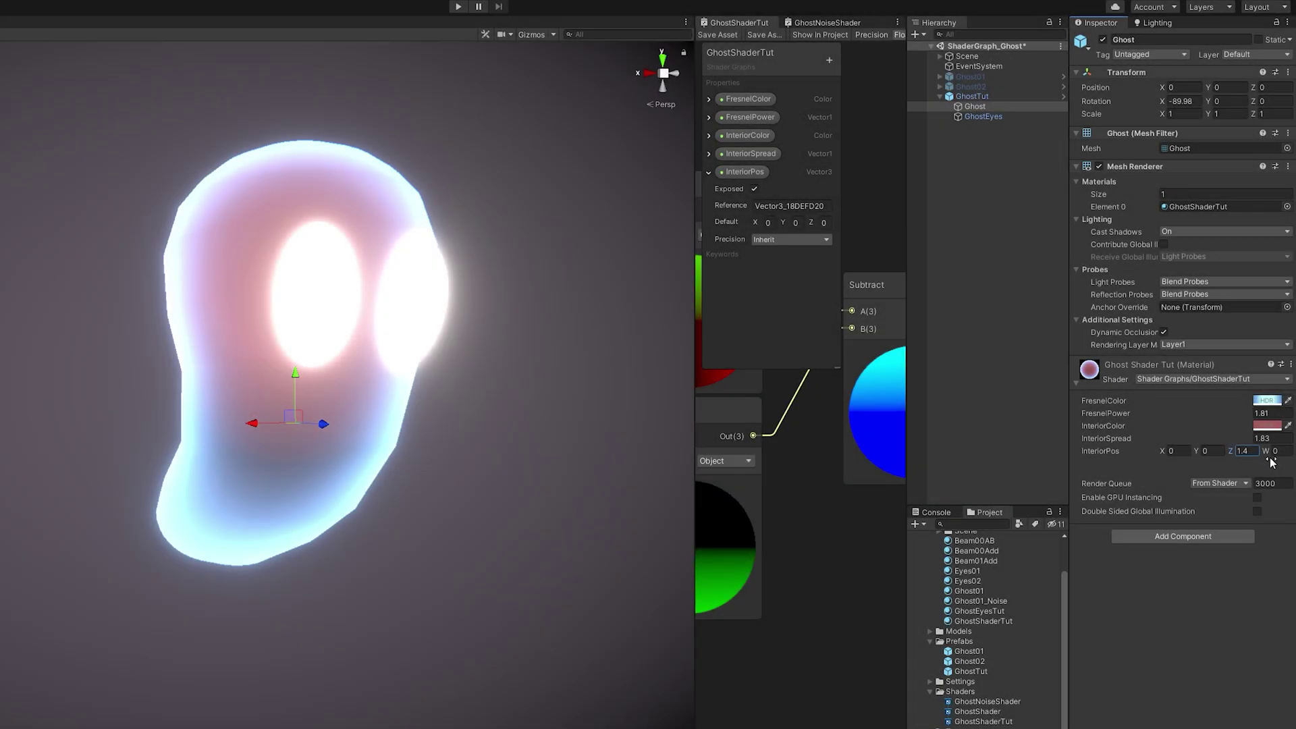
# Step: Orbit around the ghost to view the shifted pink interior glow
pyautogui.moveTo(537, 318)
pyautogui.keyDown('alt'); pyautogui.mouseDown()
pyautogui.moveTo(214, 310)
pyautogui.moveTo(490, 311)
pyautogui.mouseUp(); pyautogui.keyUp('alt')
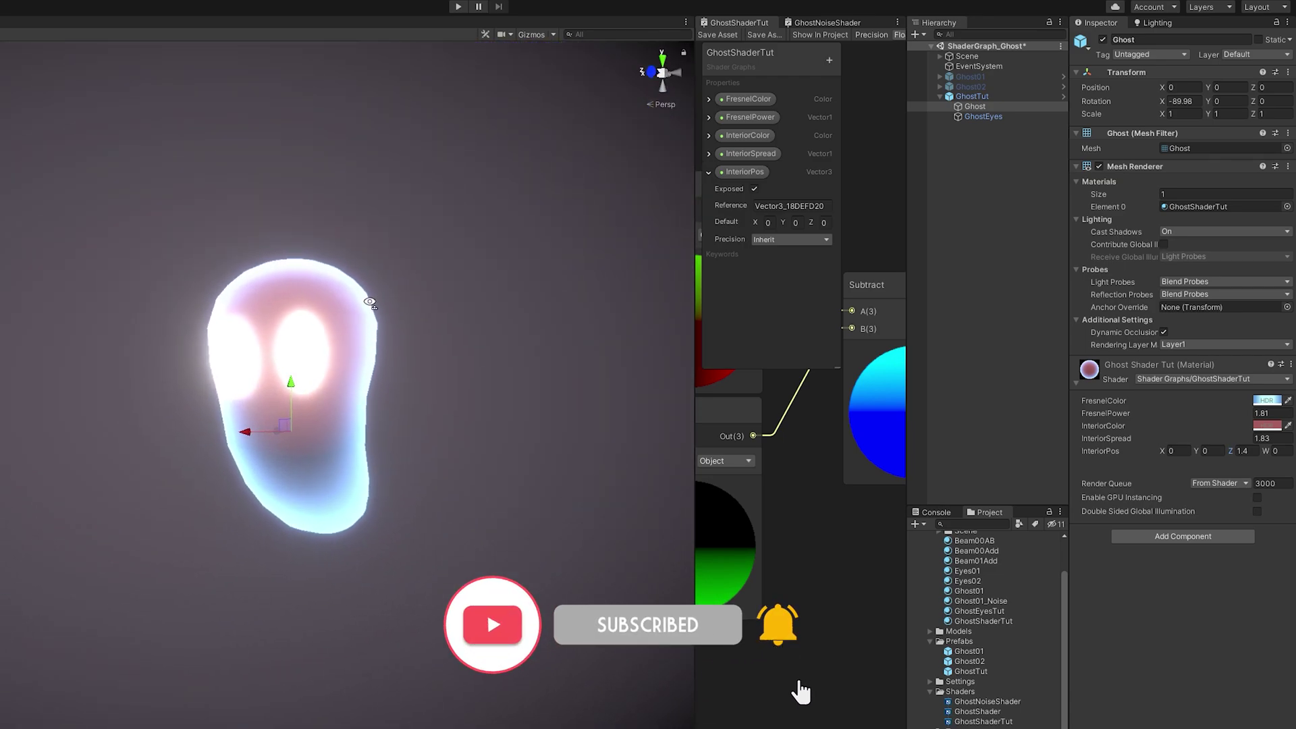
pyautogui.keyDown('alt'); pyautogui.moveTo(500, 312); pyautogui.dragTo(617, 370); pyautogui.keyUp('alt')
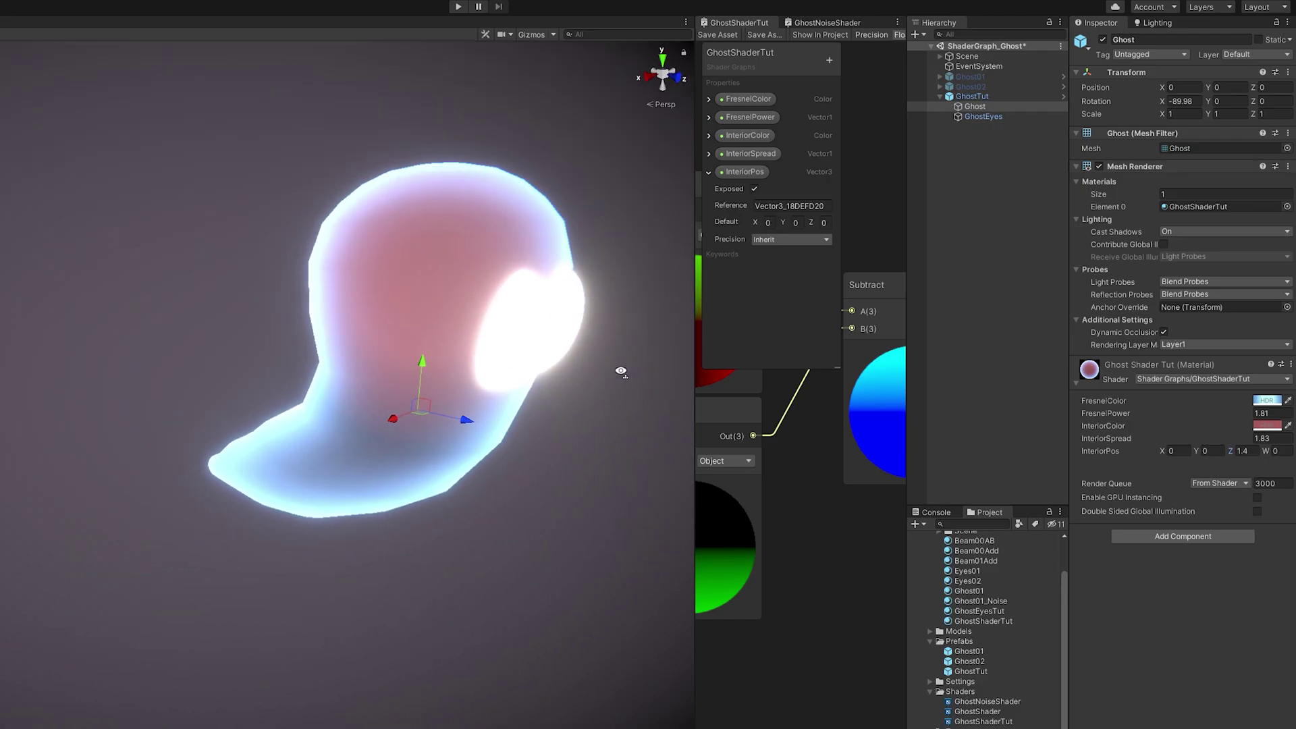